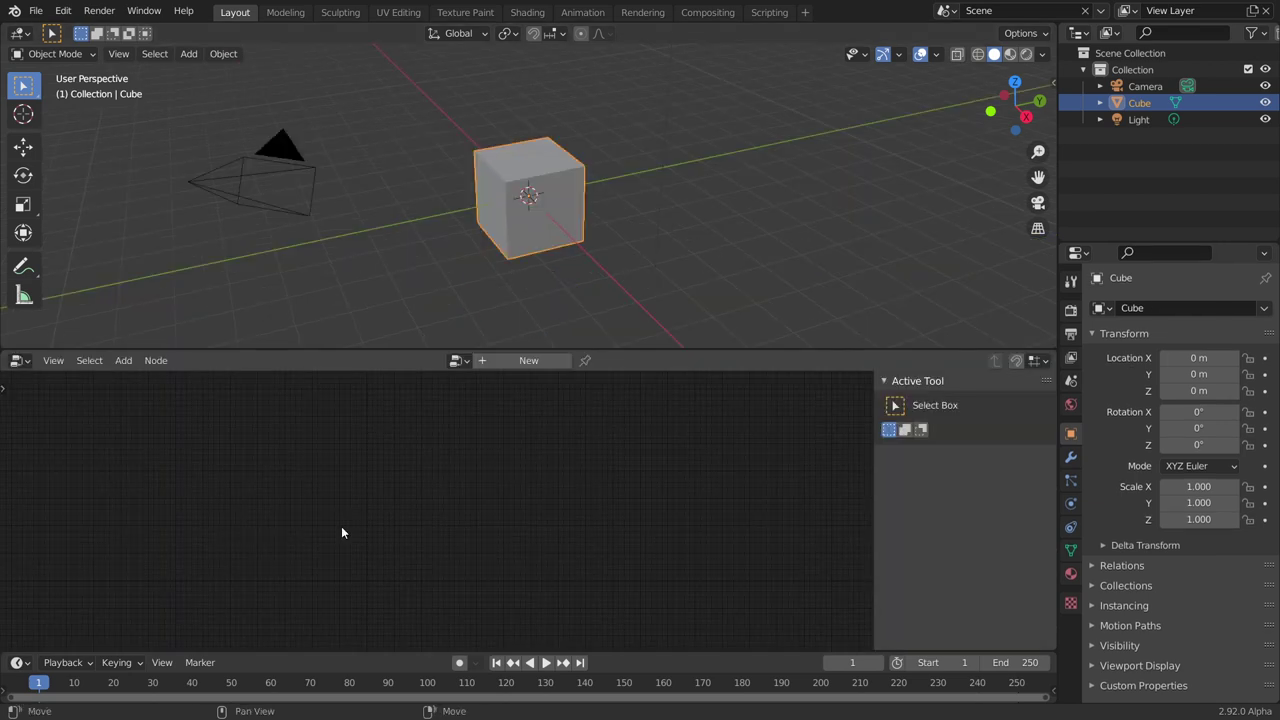
# Step: Switch the lower area of the window to the Geometry Node Editor
pyautogui.click(19, 361)
# Step: Create a new Geometry Nodes.001 tree on the Cube and frame its nodes
pyautogui.click(530, 361)
pyautogui.press('Home')
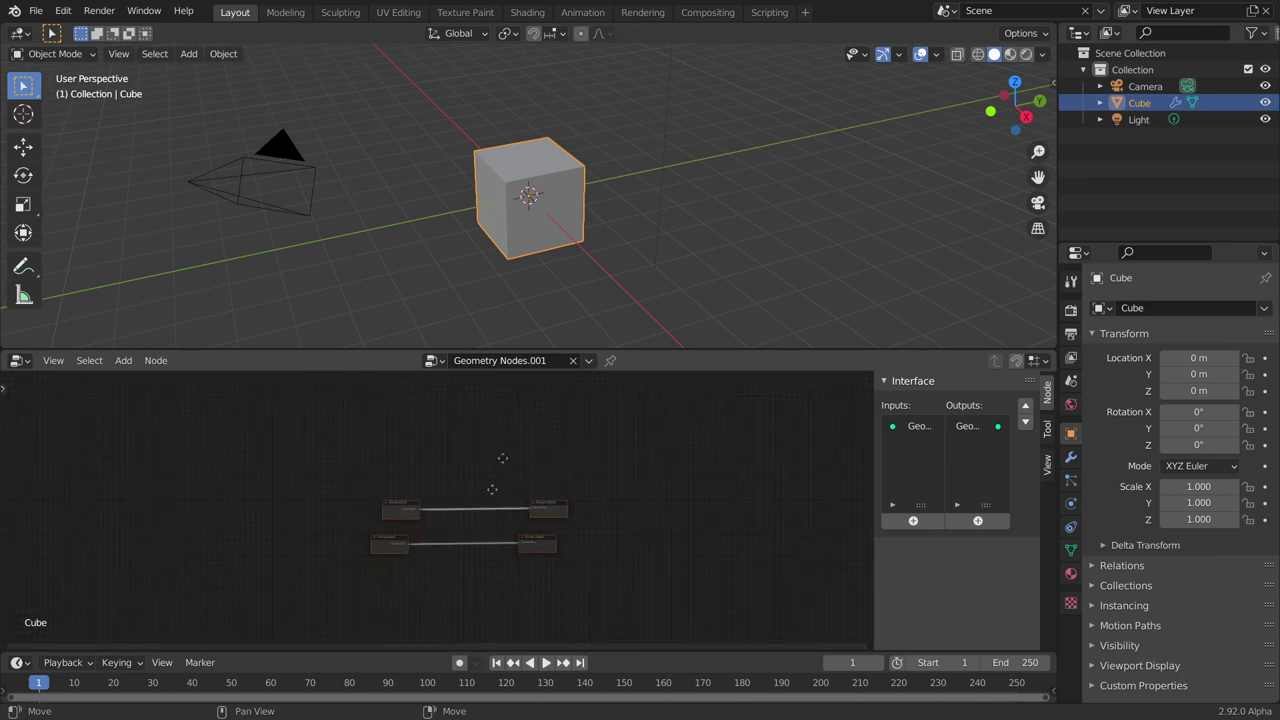
pyautogui.moveTo(509, 457); pyautogui.dragTo(455, 531, button='middle')
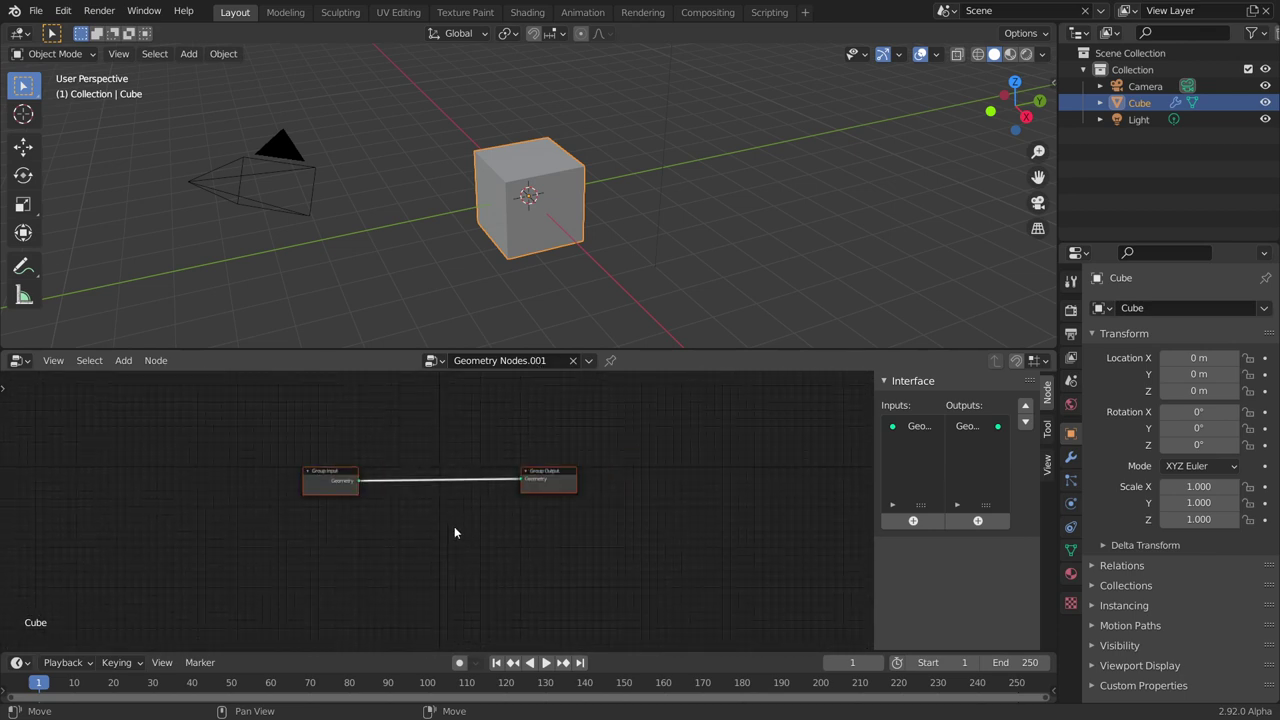
pyautogui.click(612, 362)
pyautogui.click(612, 362)
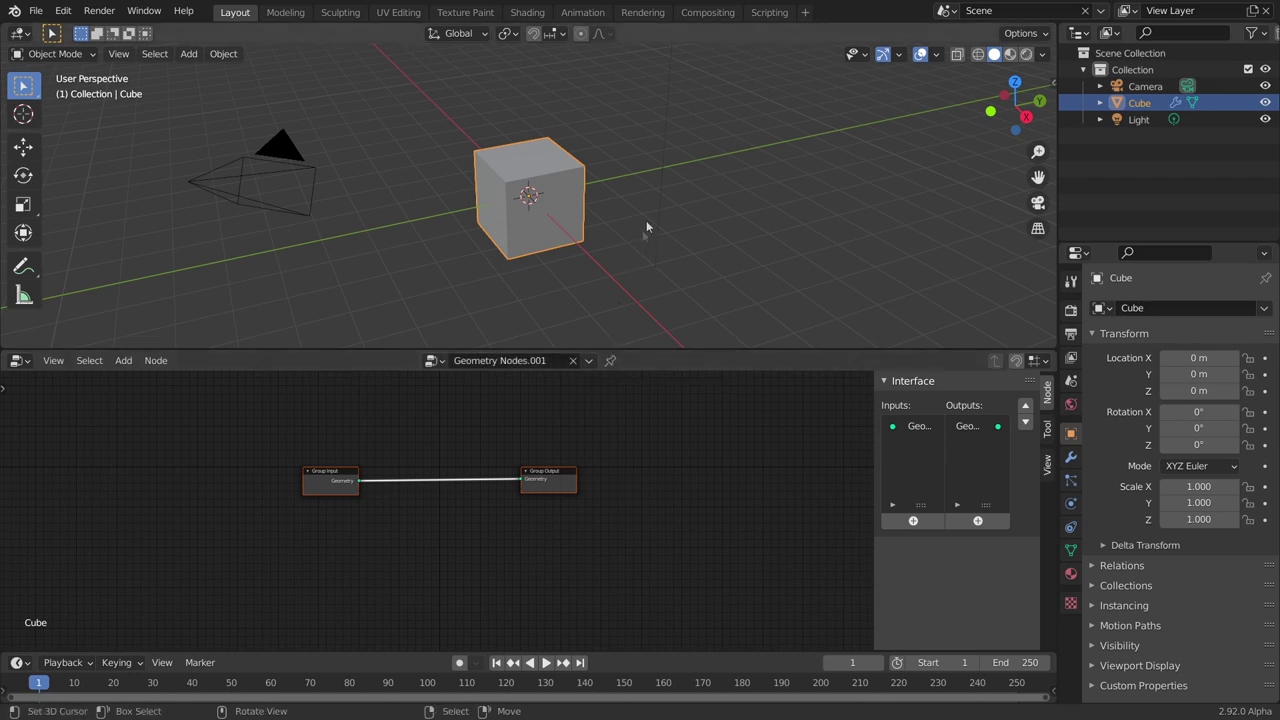
# Step: Duplicate the cube beside the original, then delete the copy
pyautogui.hotkey('shift', 'd')
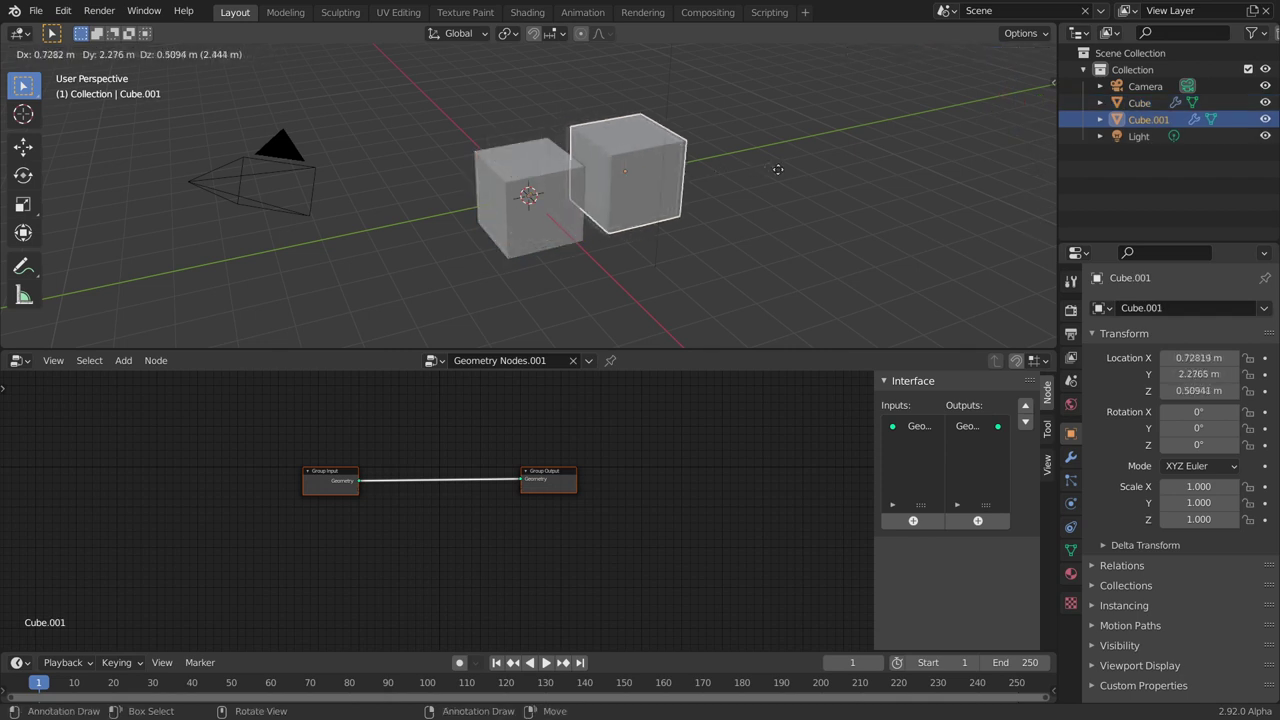
pyautogui.click(897, 153)
pyautogui.press('Delete')
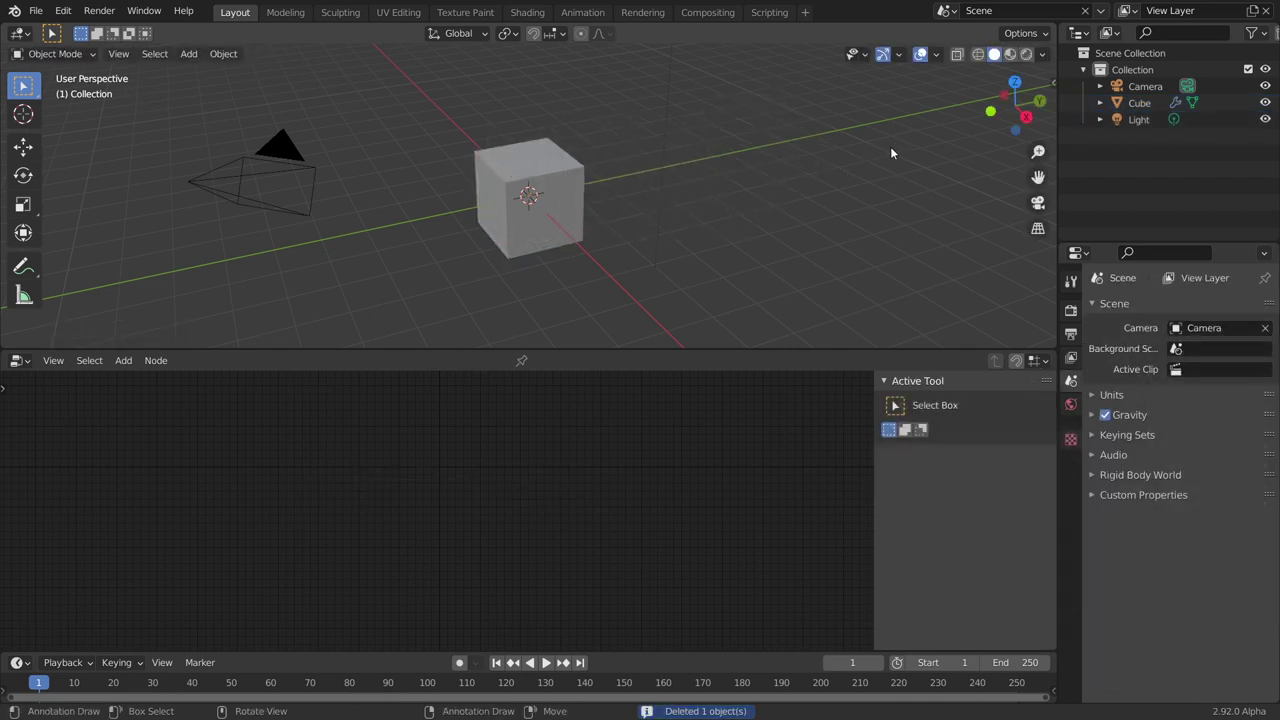
pyautogui.hotkey('shift', 'a')
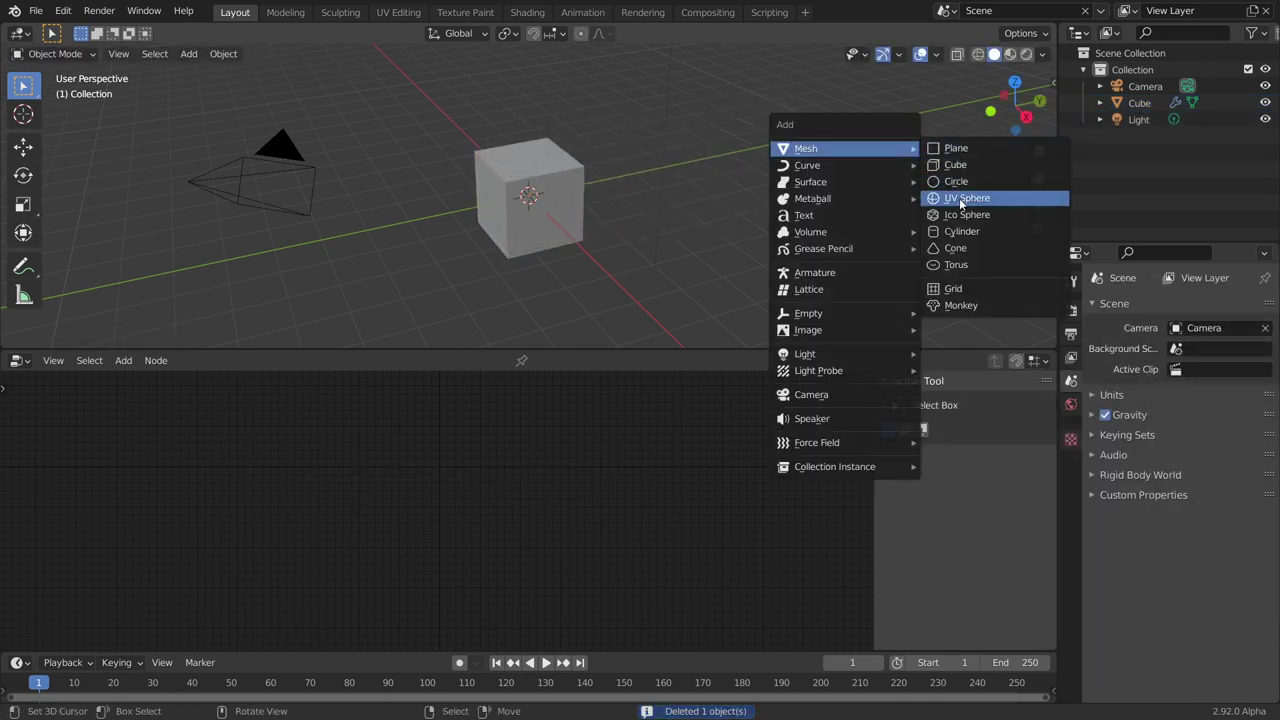
# Step: Add a Suzanne monkey, move it right of the cube, and reselect the Cube
pyautogui.click(955, 305)
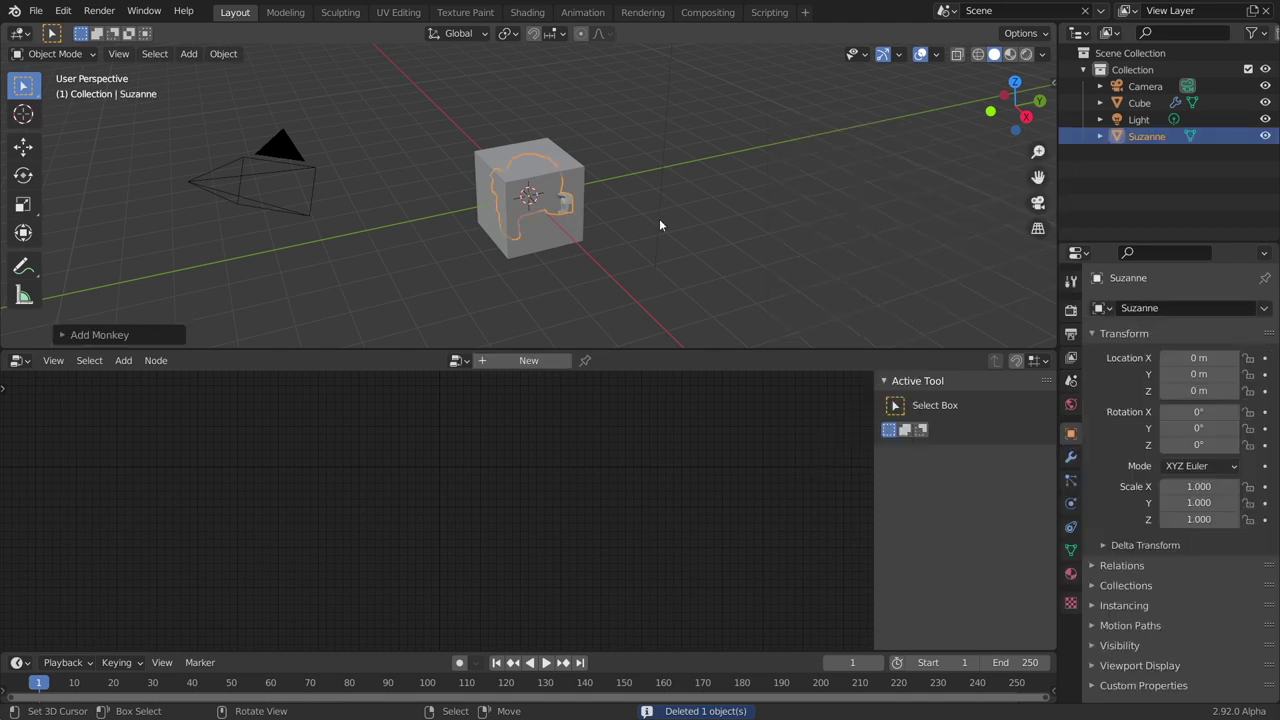
pyautogui.press('g')
pyautogui.click(900, 180)
pyautogui.click(491, 206)
pyautogui.click(771, 161)
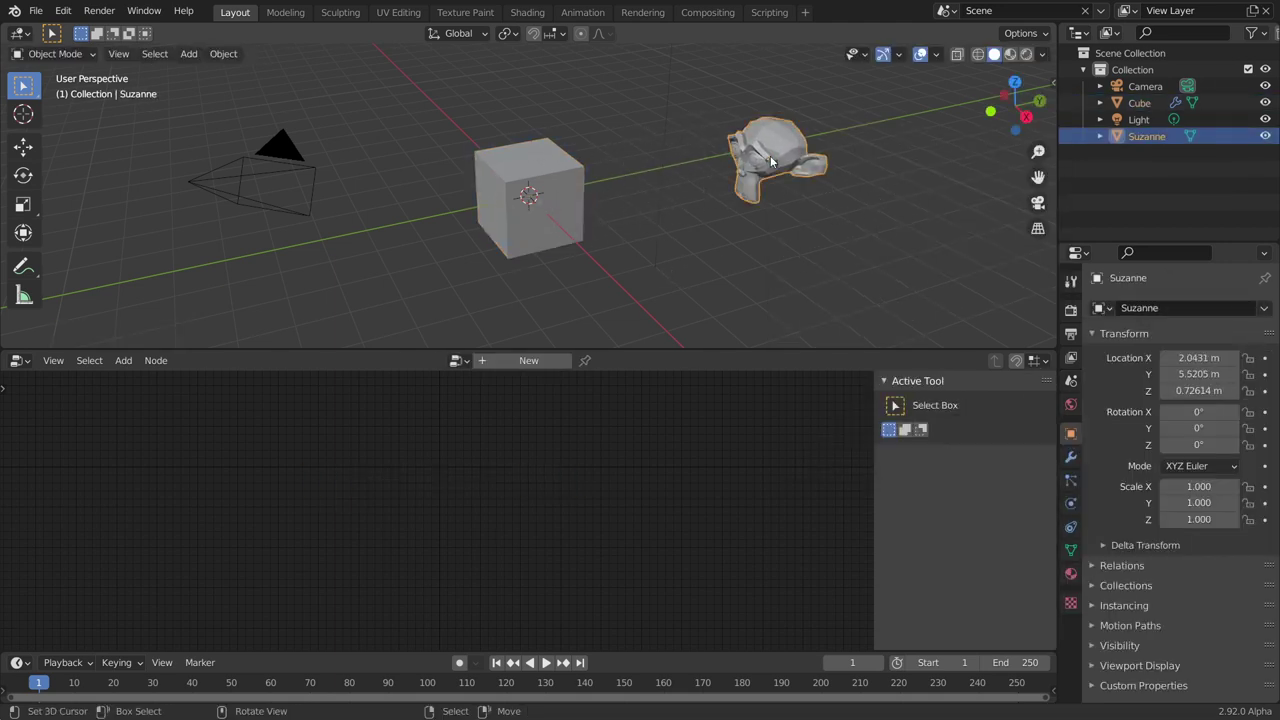
pyautogui.click(521, 144)
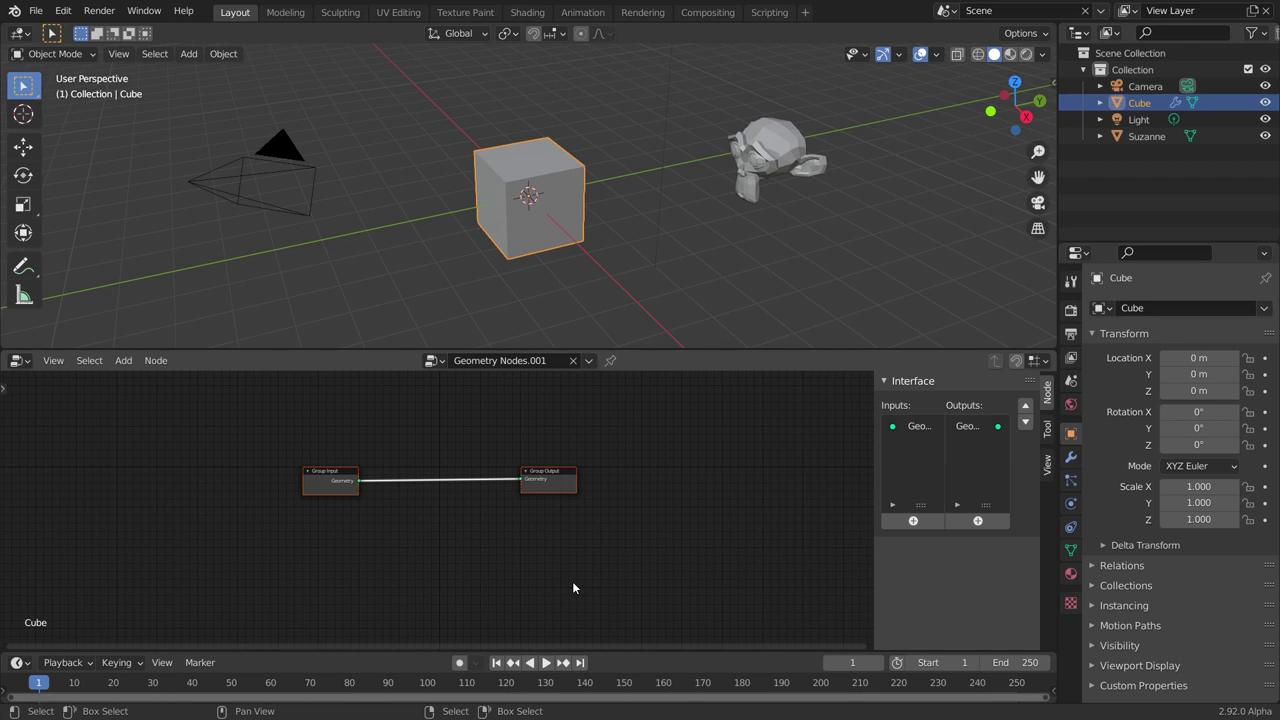
# Step: Pin Geometry Nodes.001 and confirm it stays shown while alternating between Suzanne and the Cube
pyautogui.click(611, 360)
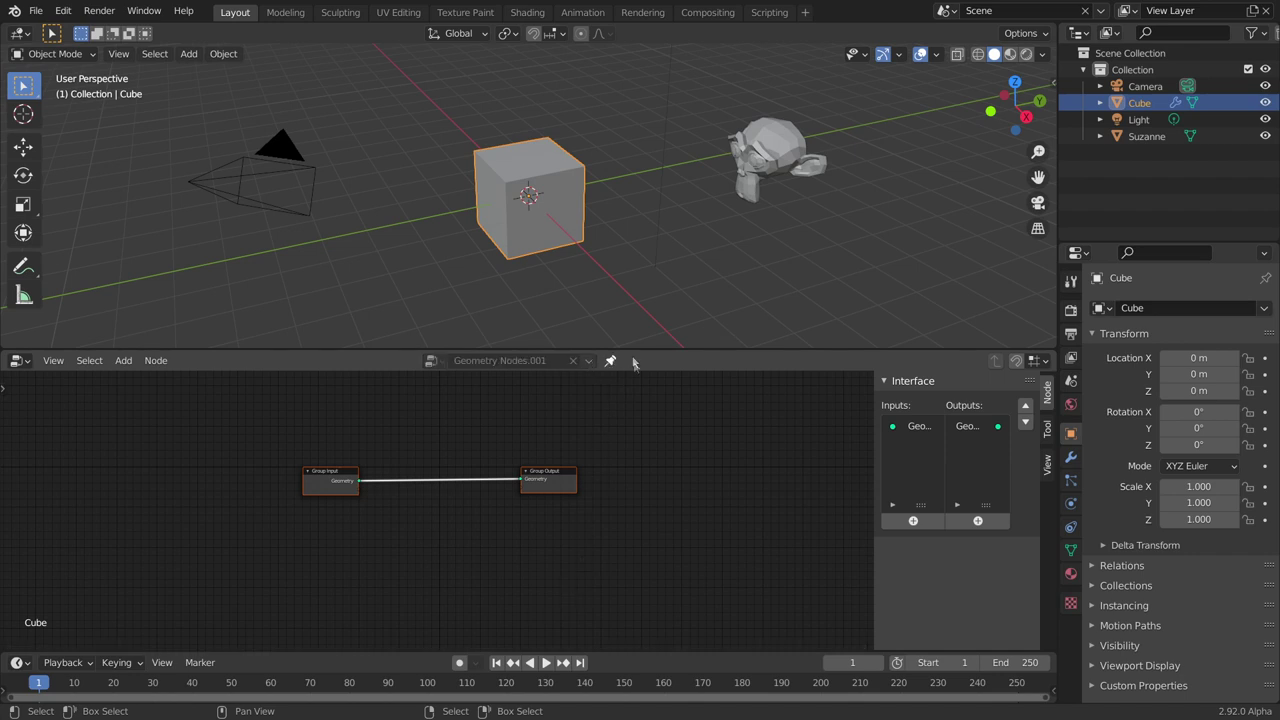
pyautogui.click(762, 136)
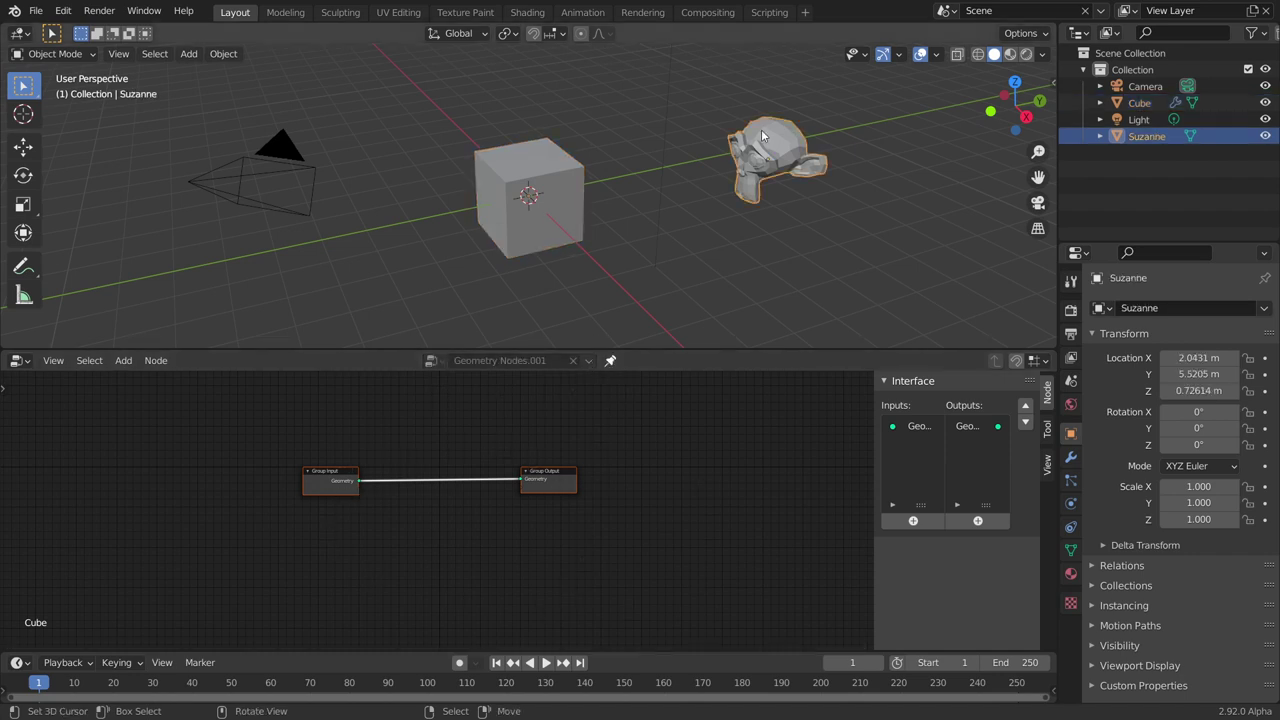
pyautogui.click(545, 188)
pyautogui.click(794, 132)
pyautogui.click(510, 193)
pyautogui.click(745, 157)
pyautogui.click(555, 198)
pyautogui.click(770, 160)
pyautogui.click(537, 155)
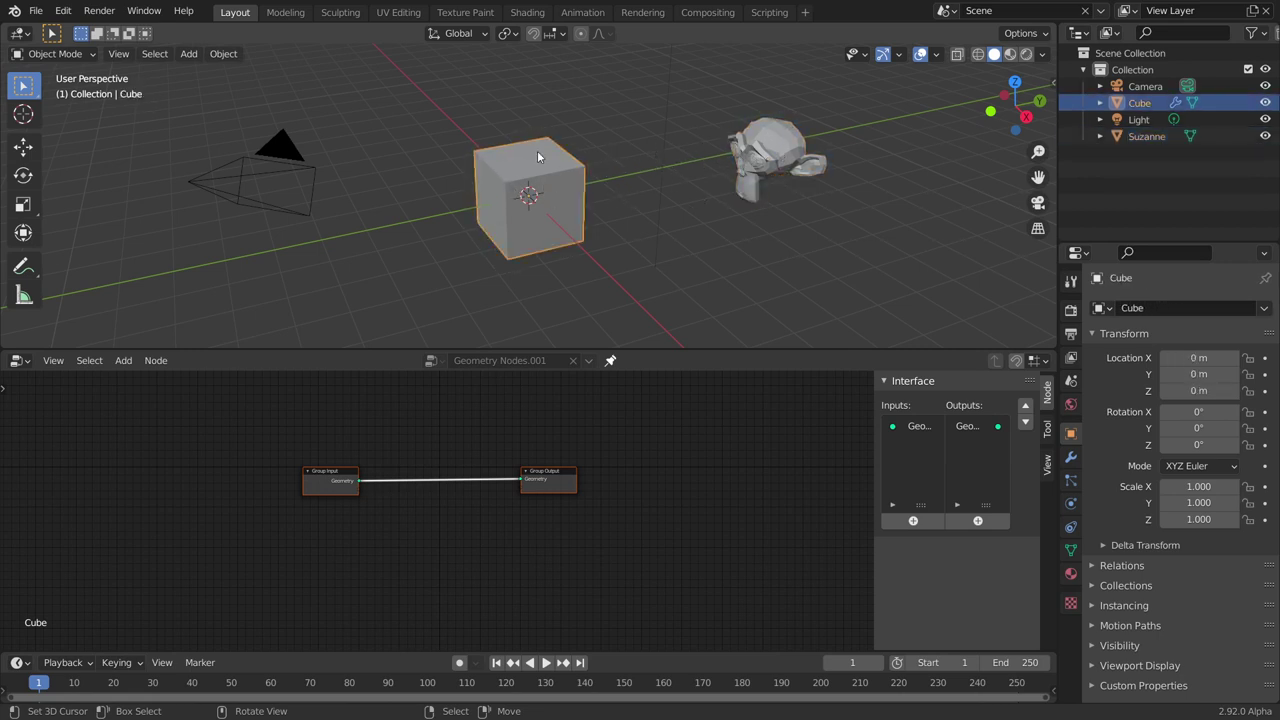
pyautogui.click(783, 162)
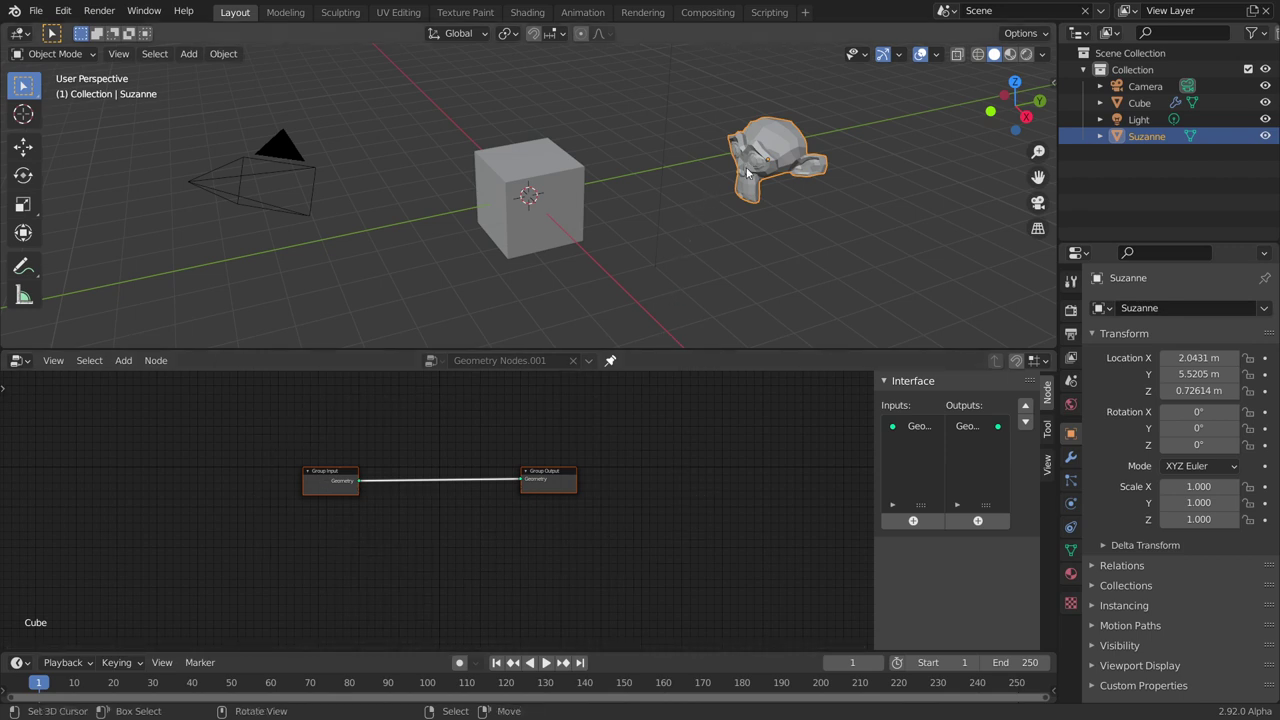
pyautogui.click(561, 196)
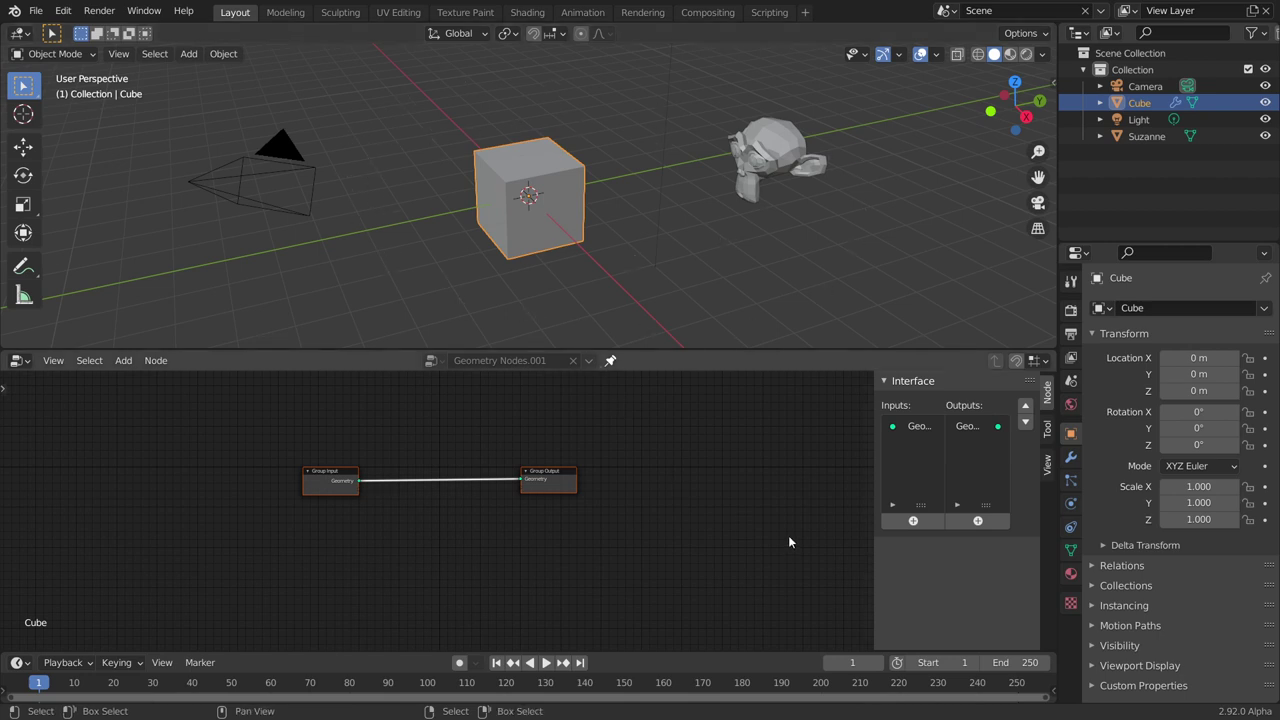
pyautogui.scroll(2, 680, 545)
pyautogui.scroll(1, 672, 542)
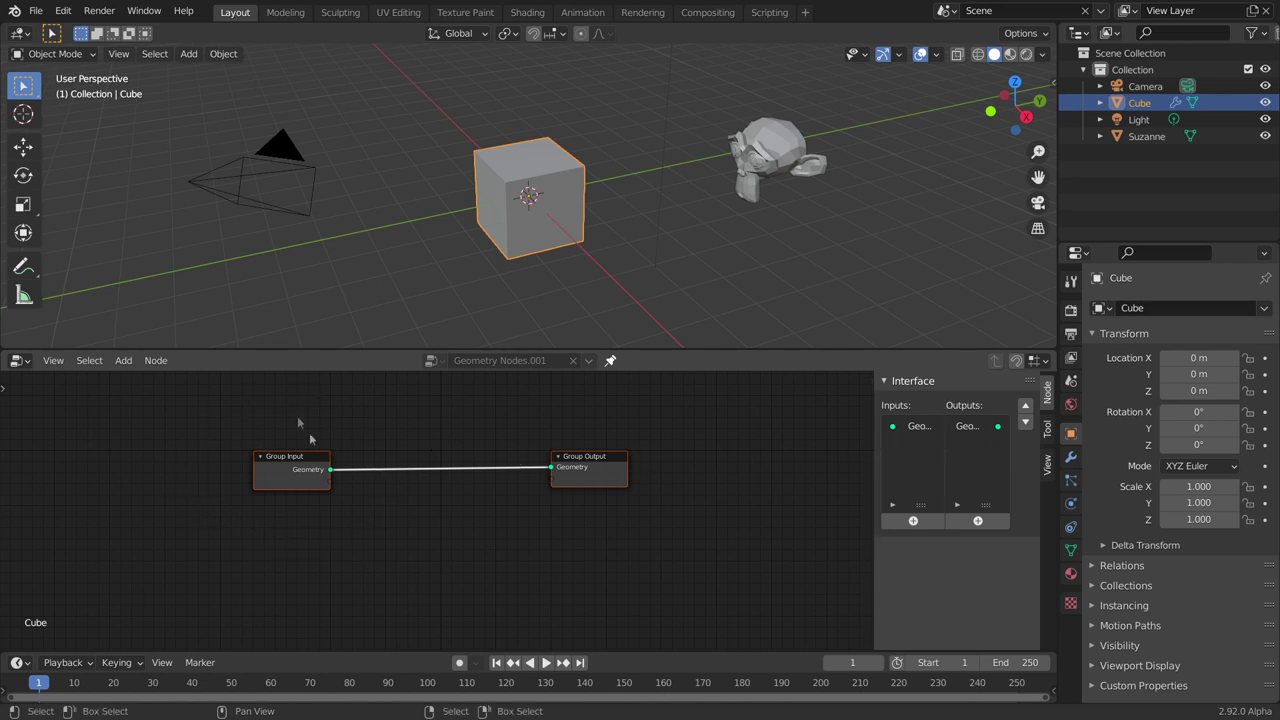
# Step: Move Group Output right and Group Input left to leave room between them
pyautogui.click(601, 446)
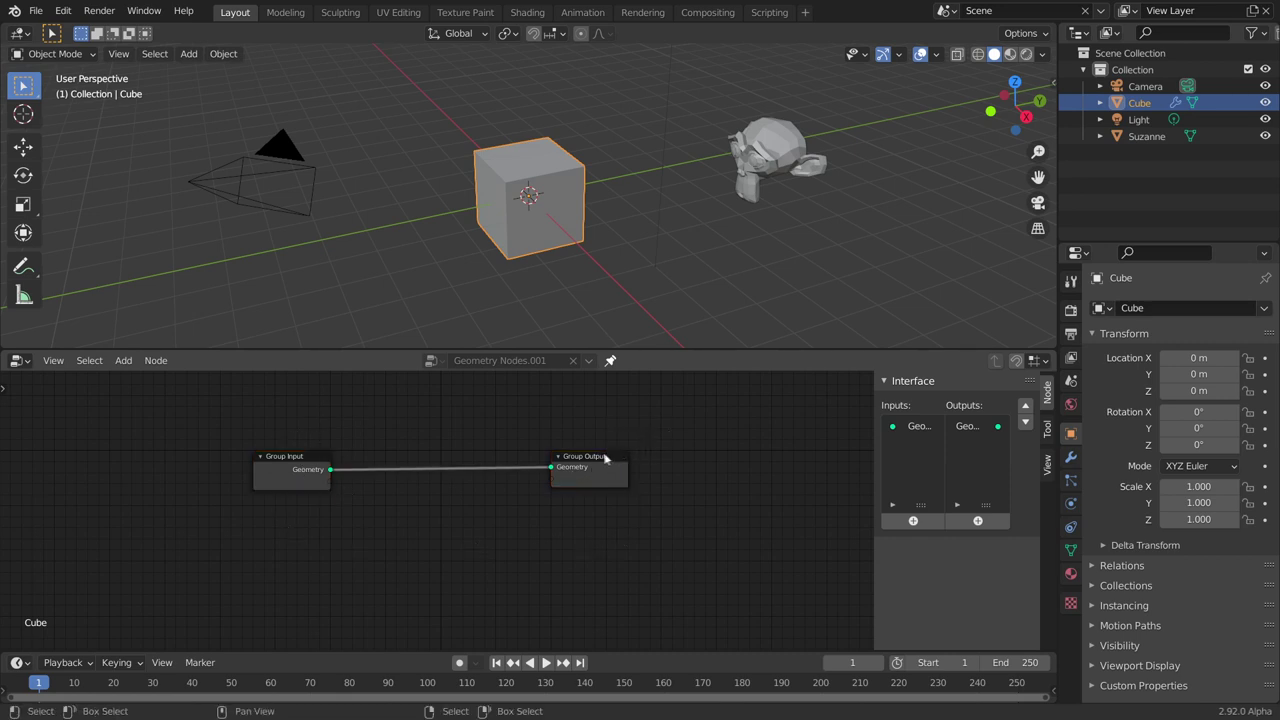
pyautogui.moveTo(604, 458); pyautogui.dragTo(768, 441)
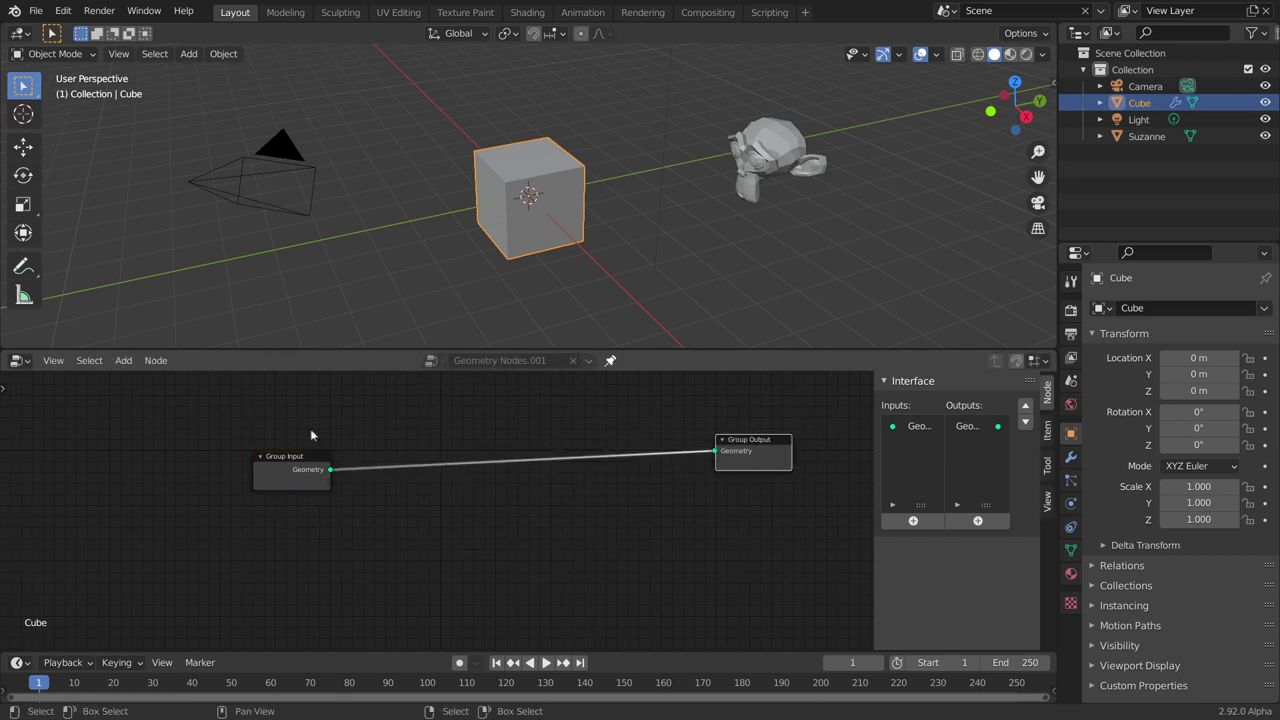
pyautogui.moveTo(271, 467); pyautogui.dragTo(208, 458)
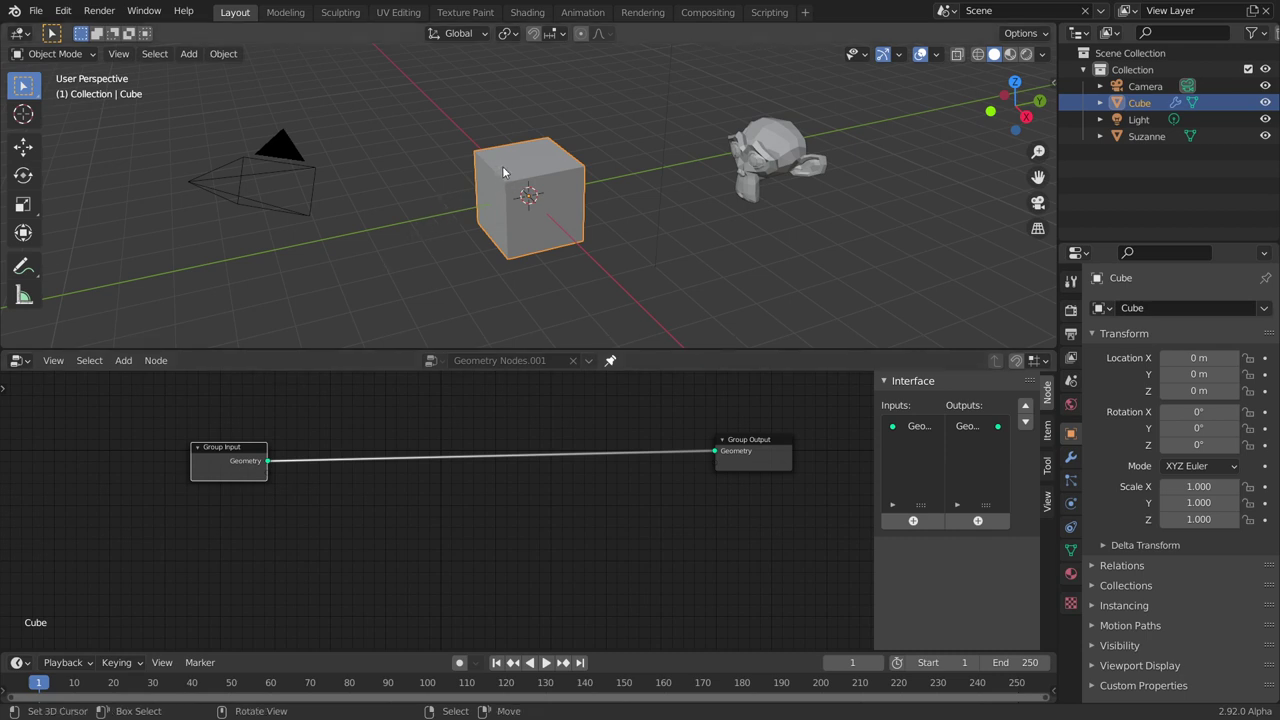
pyautogui.doubleClick(911, 427)
# Step: Rename the geometry input to 'cubo', relink it to Group Output, and show the Cube's modifier
pyautogui.write('cubo')
pyautogui.press('Return')
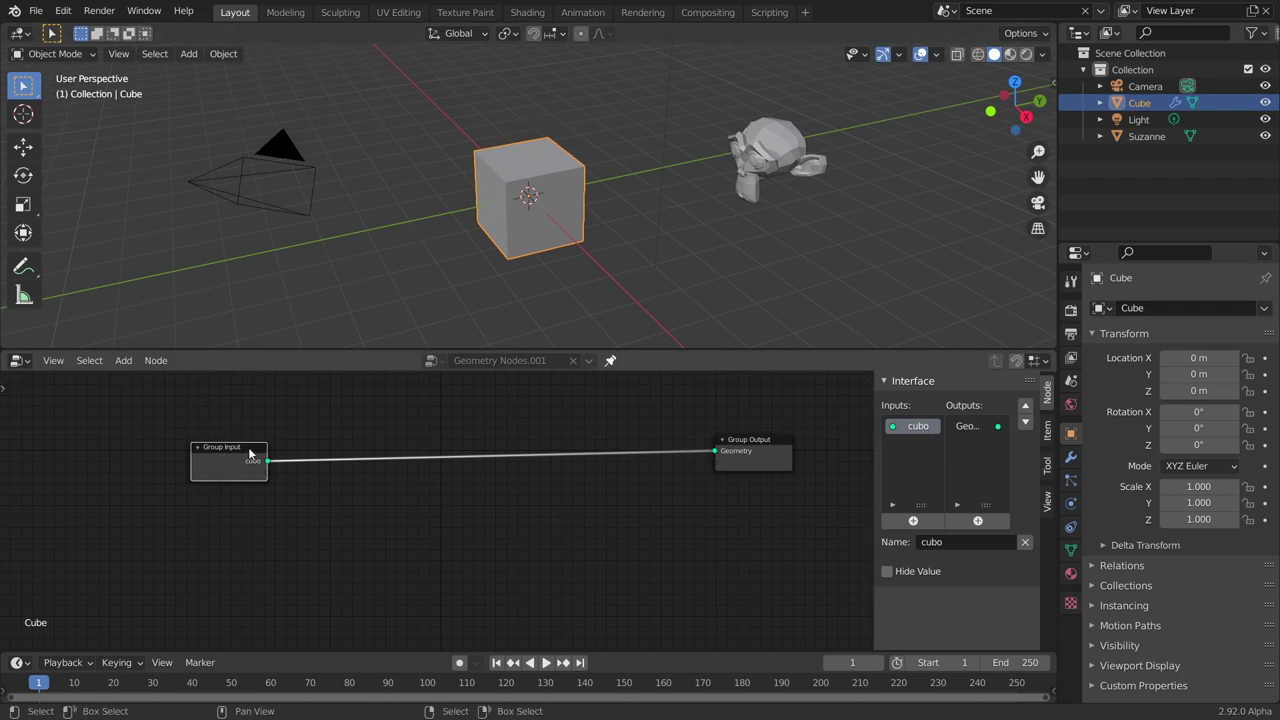
pyautogui.moveTo(715, 451); pyautogui.dragTo(591, 465)
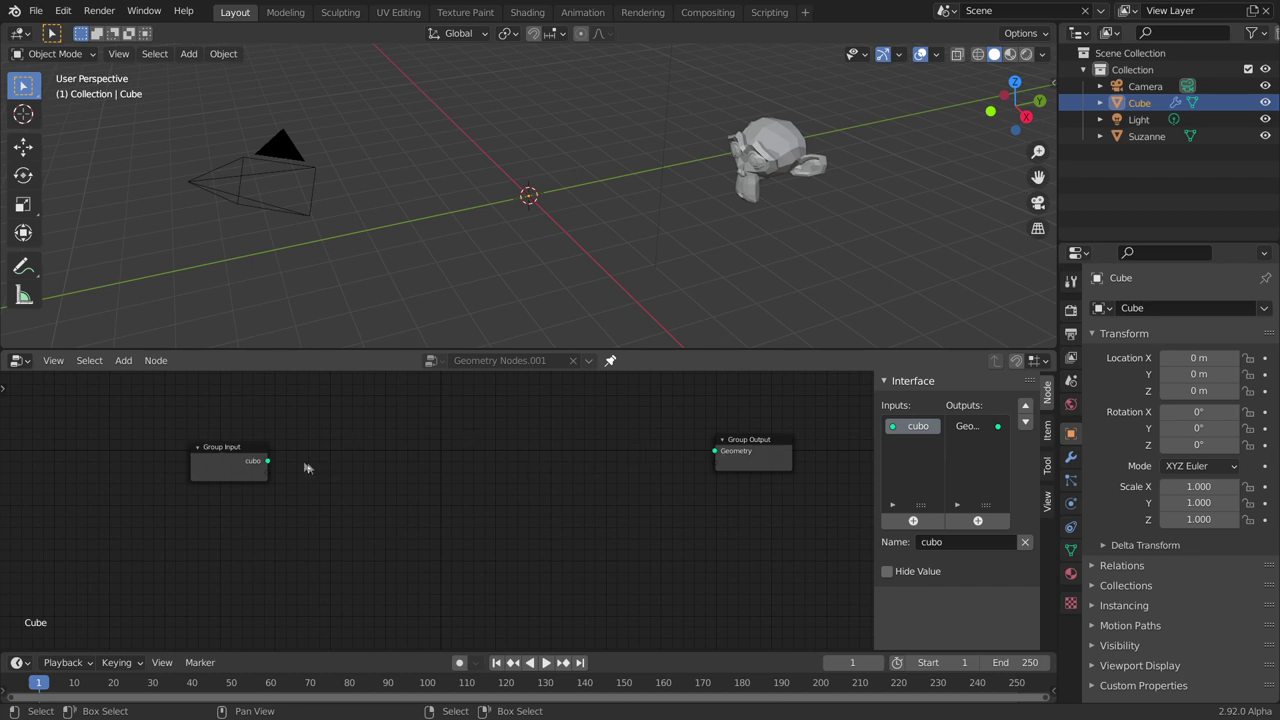
pyautogui.moveTo(268, 460); pyautogui.dragTo(712, 457)
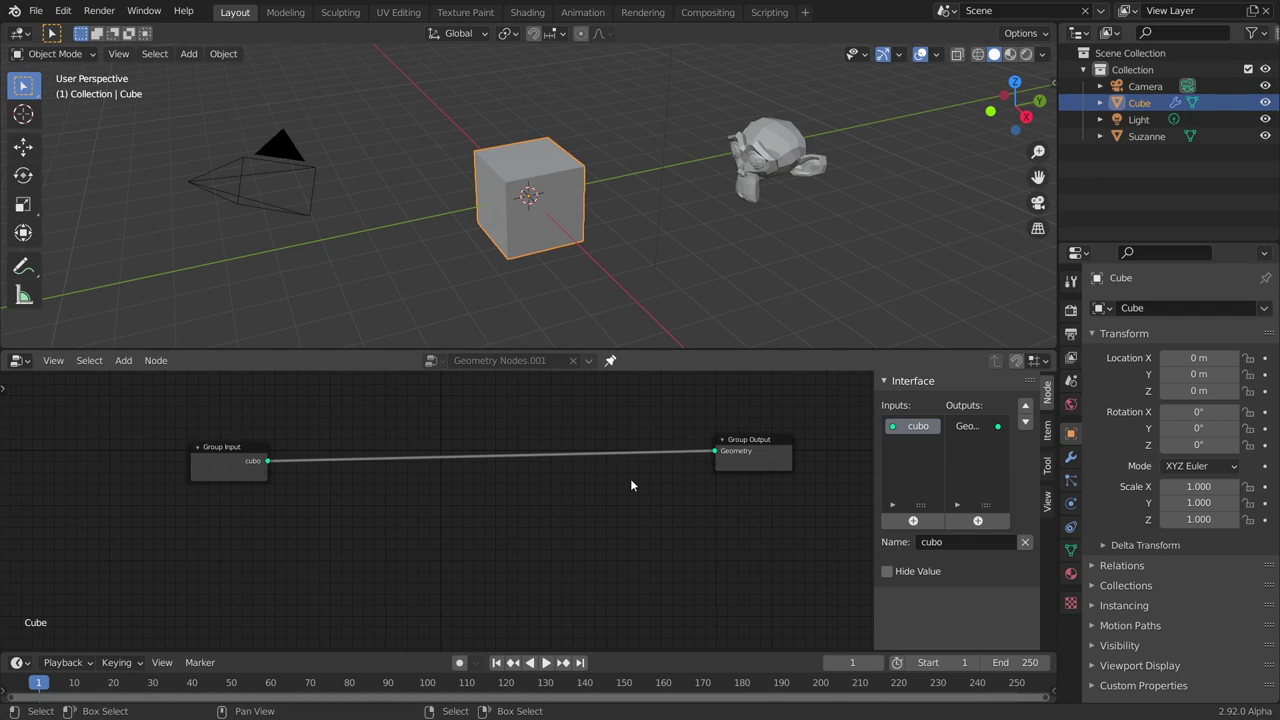
pyautogui.scroll(1, 590, 504)
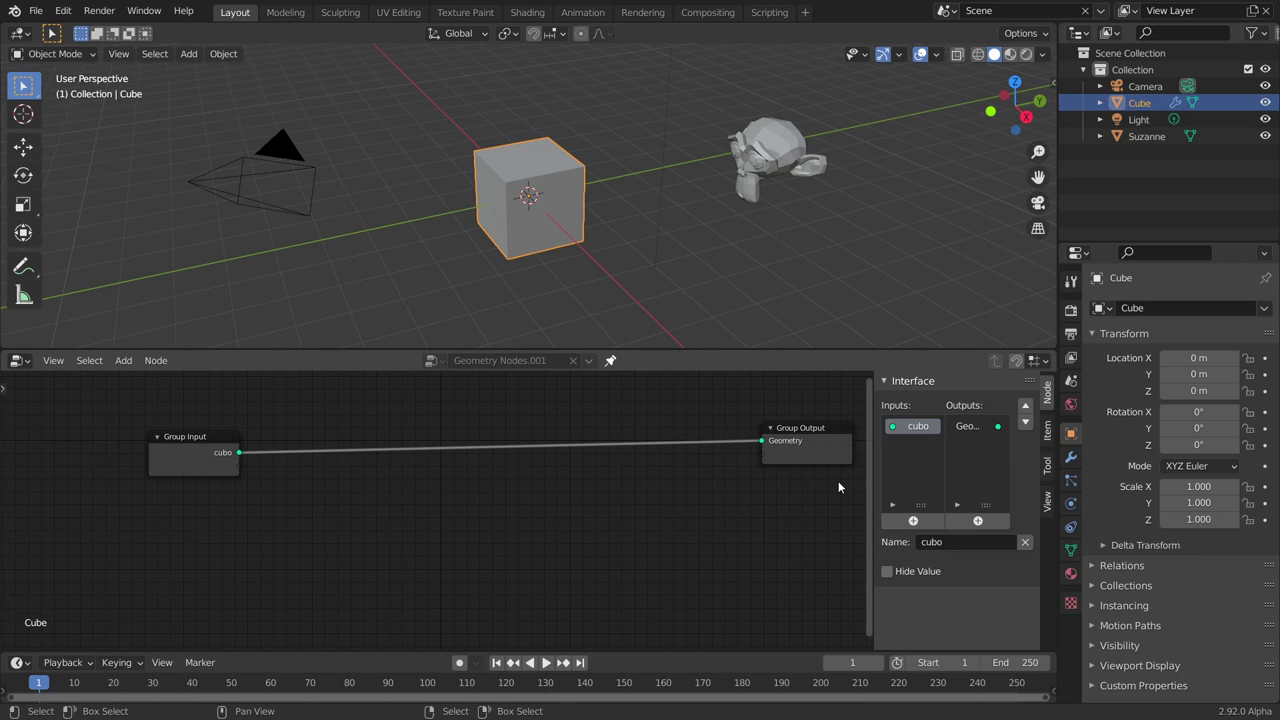
pyautogui.click(1071, 458)
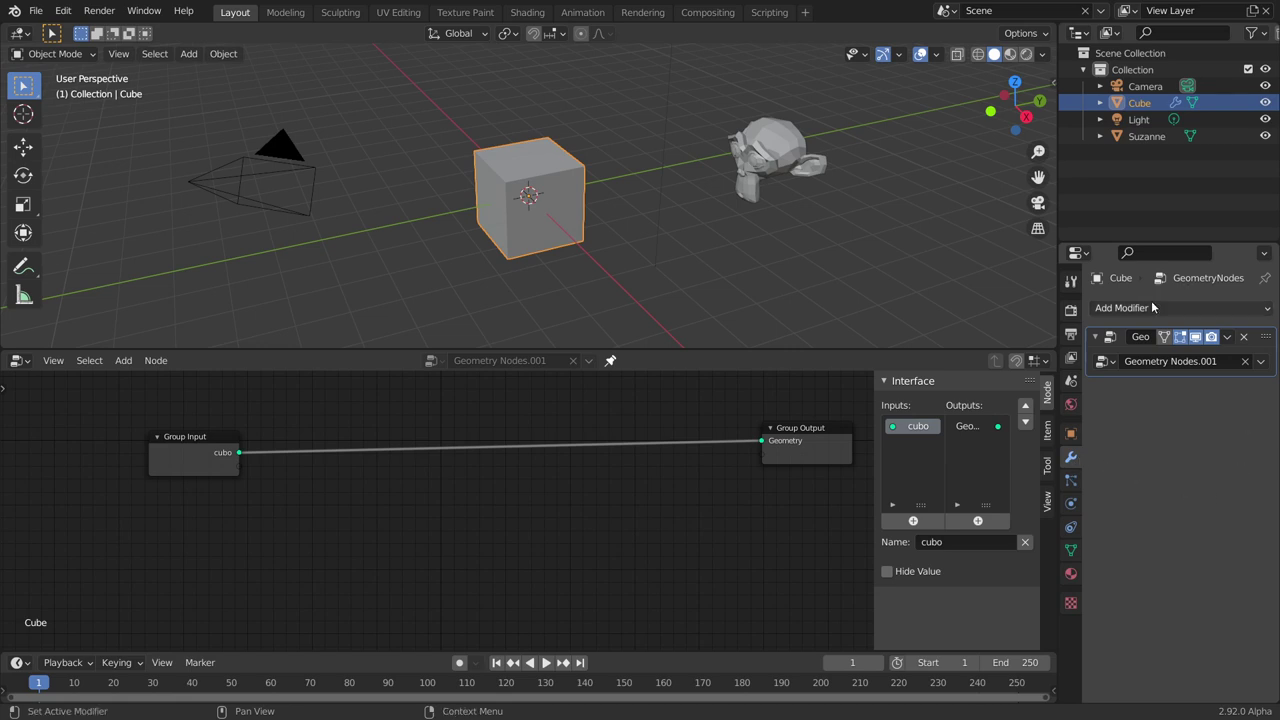
pyautogui.click(1151, 308)
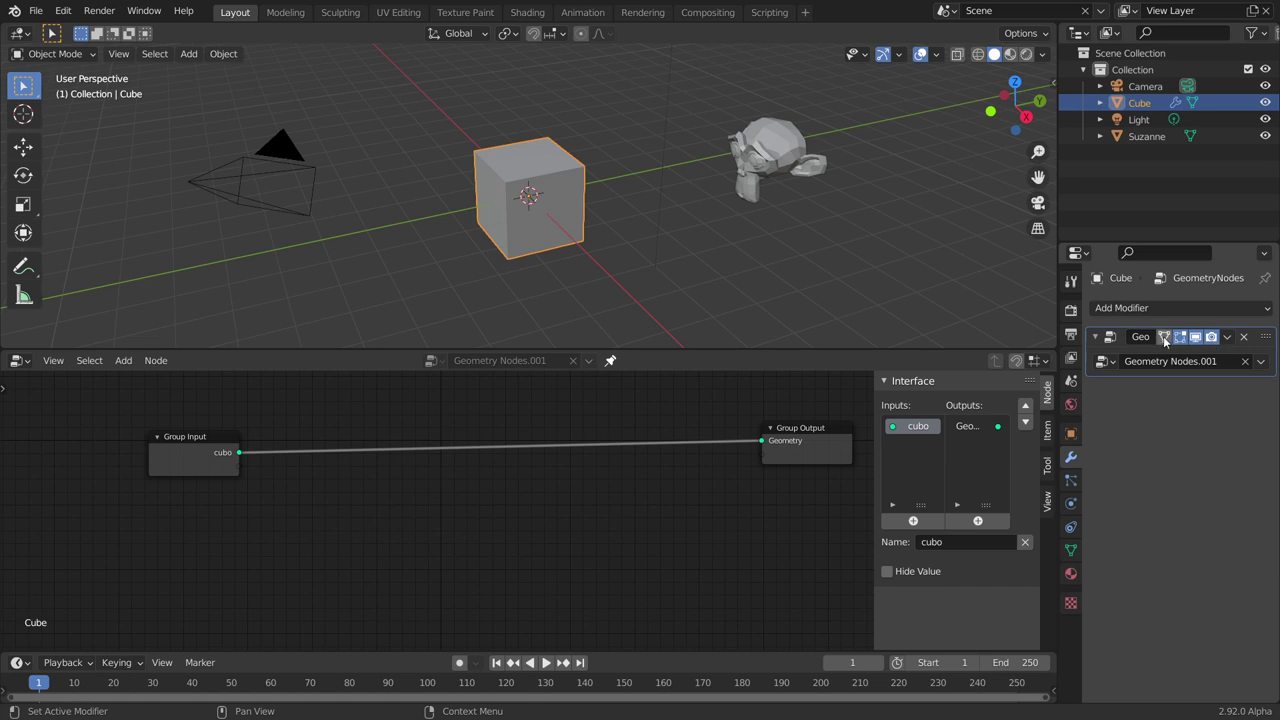
pyautogui.click(1225, 340)
pyautogui.click(1222, 341)
pyautogui.click(1146, 308)
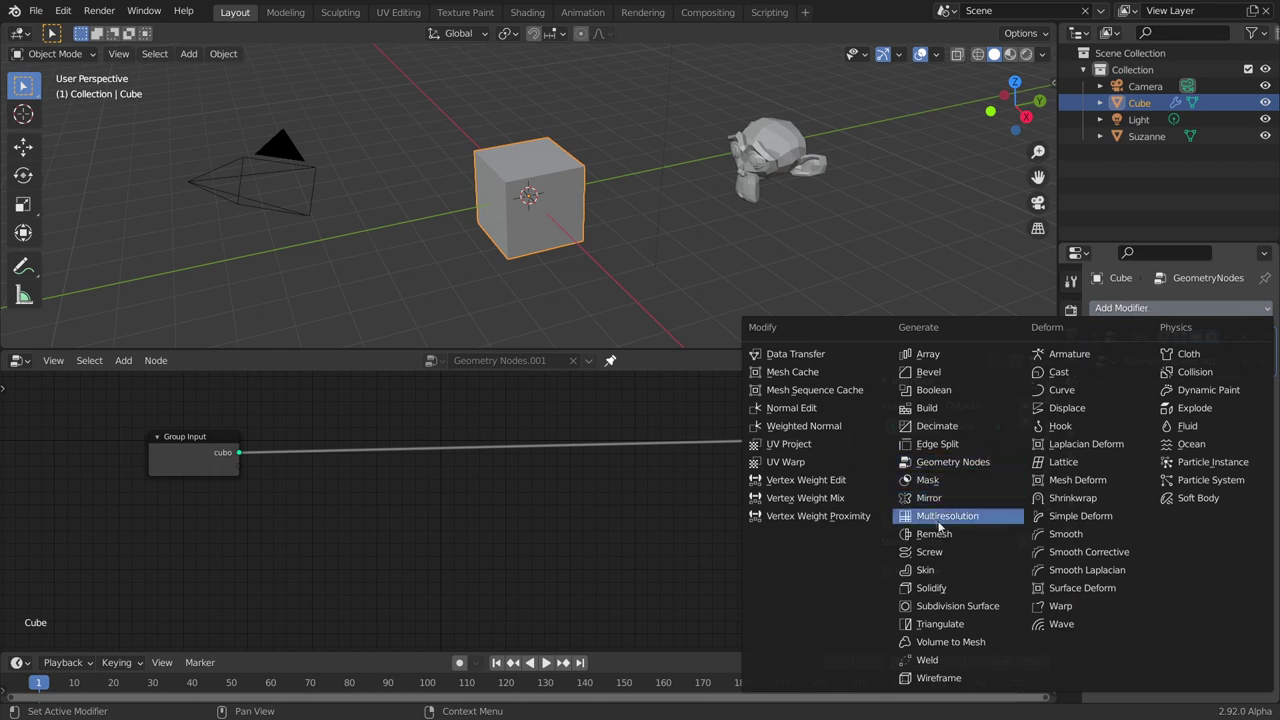
pyautogui.click(957, 606)
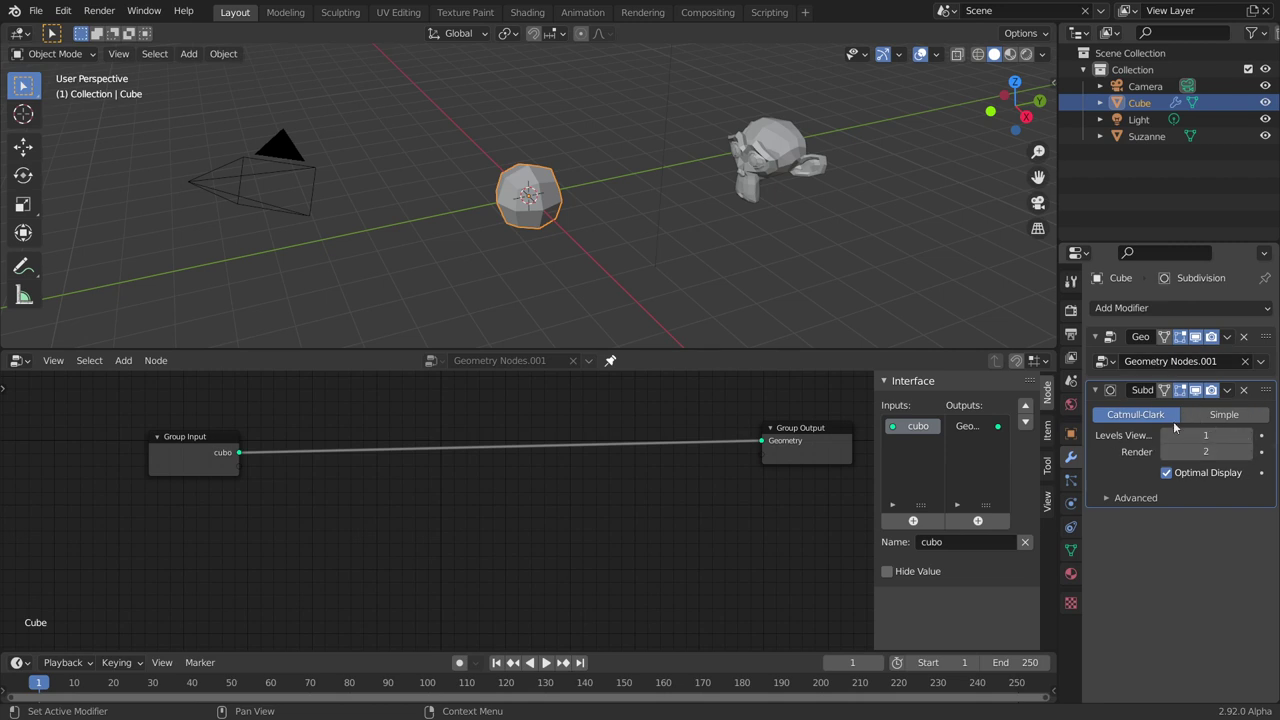
pyautogui.click(1252, 435)
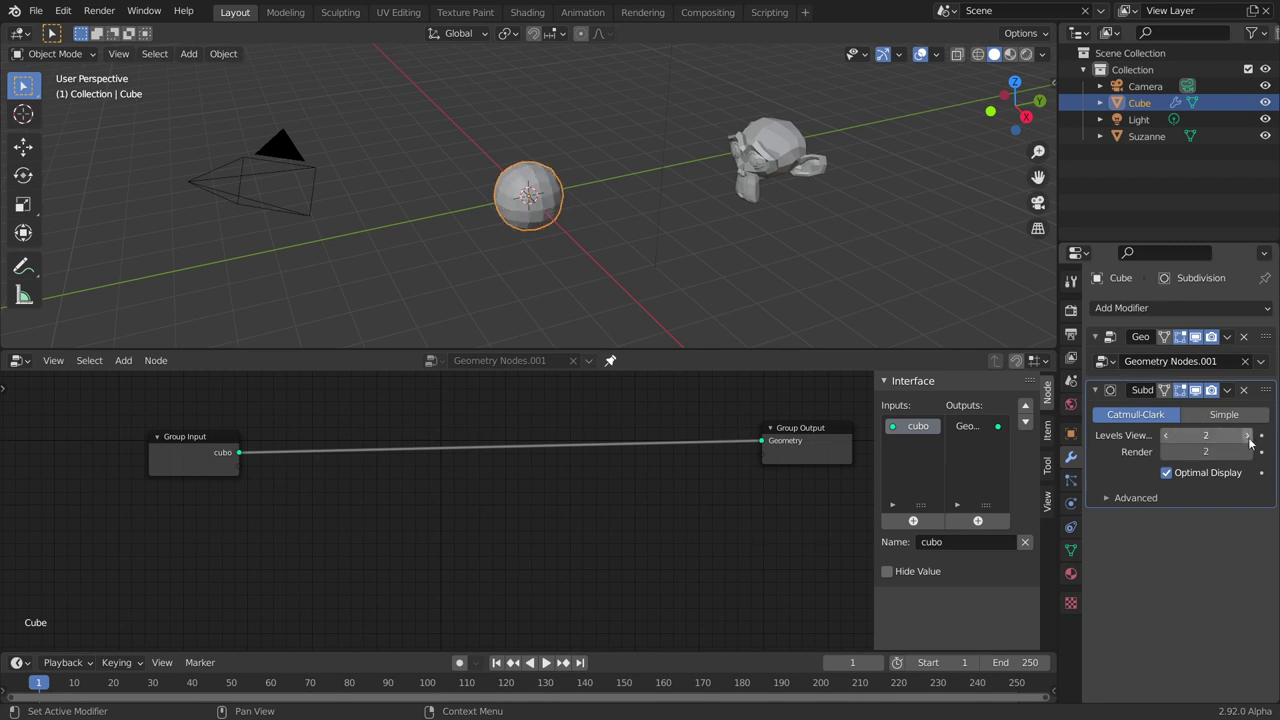
pyautogui.click(1243, 391)
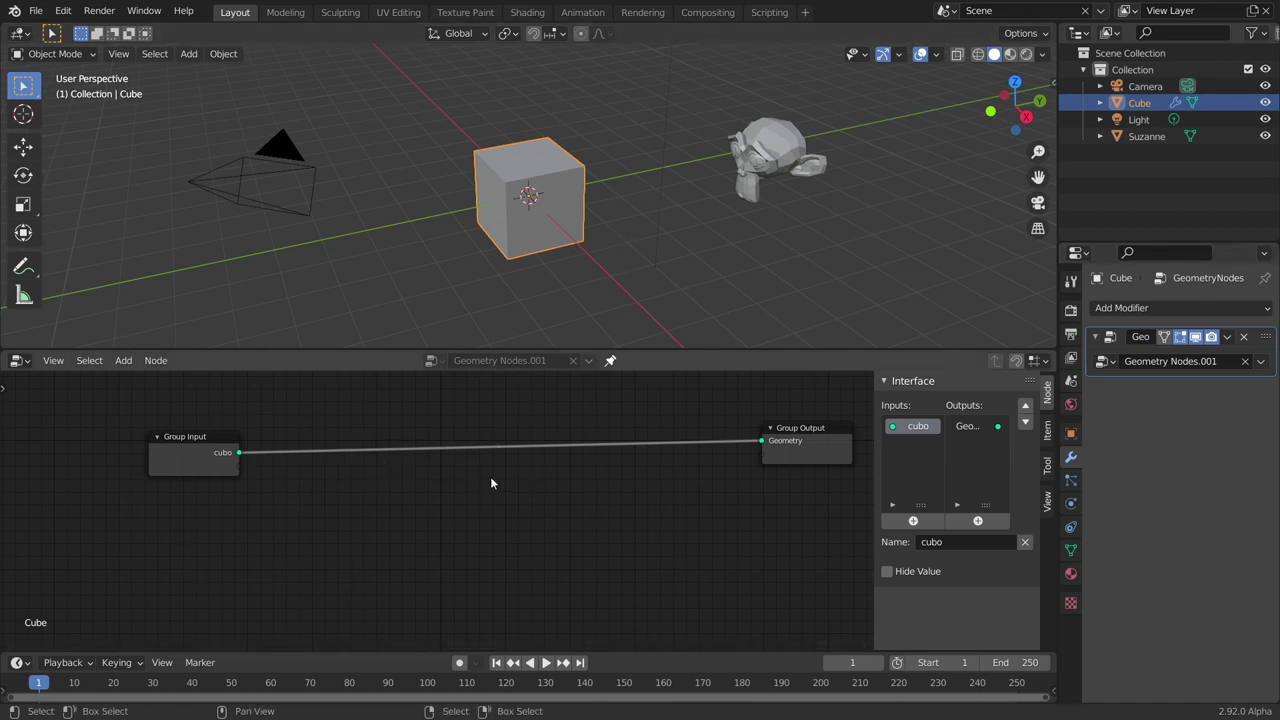
# Step: Insert a Subdivision Surface node between cubo and Group Output with Level 2
pyautogui.hotkey('shift', 'a')
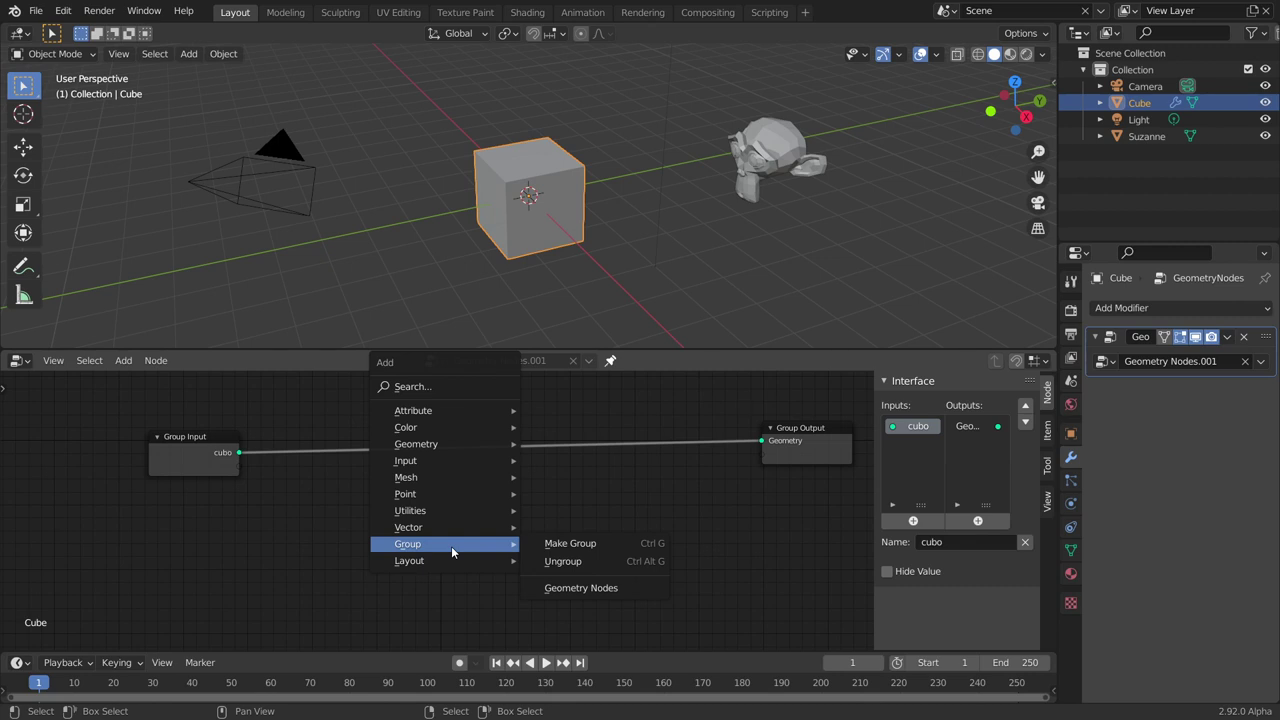
pyautogui.moveTo(444, 477)
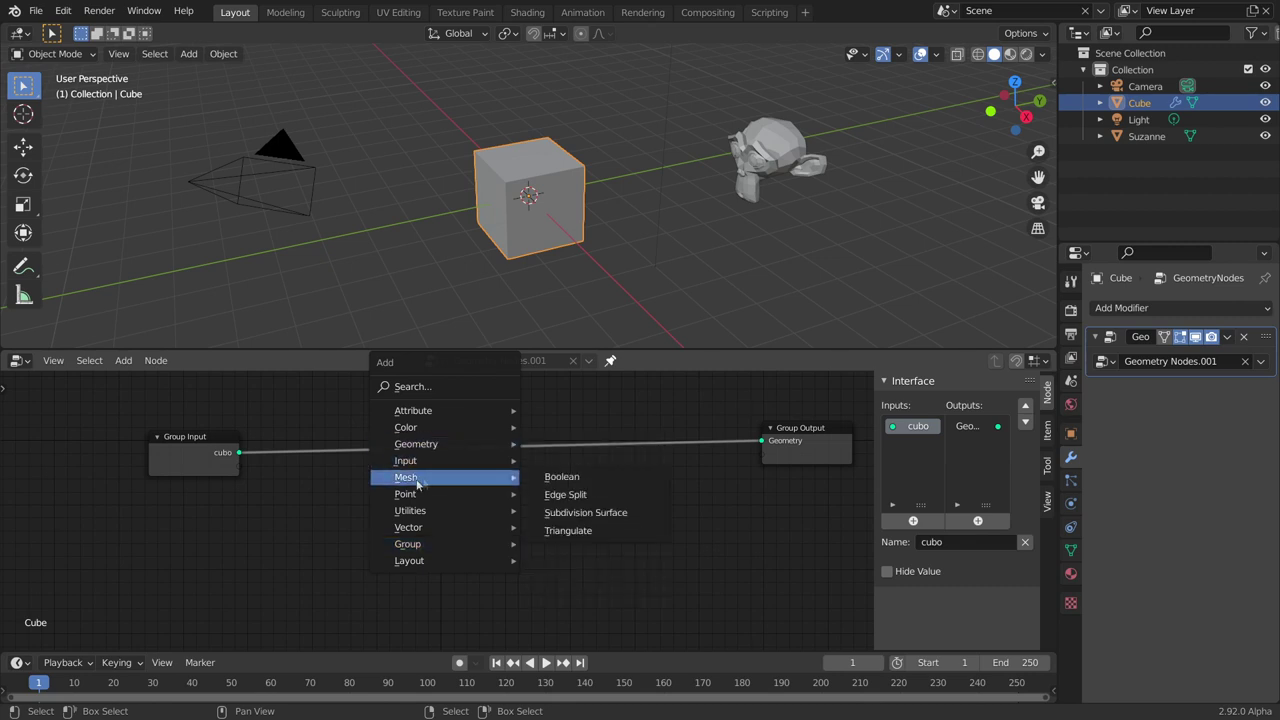
pyautogui.click(592, 513)
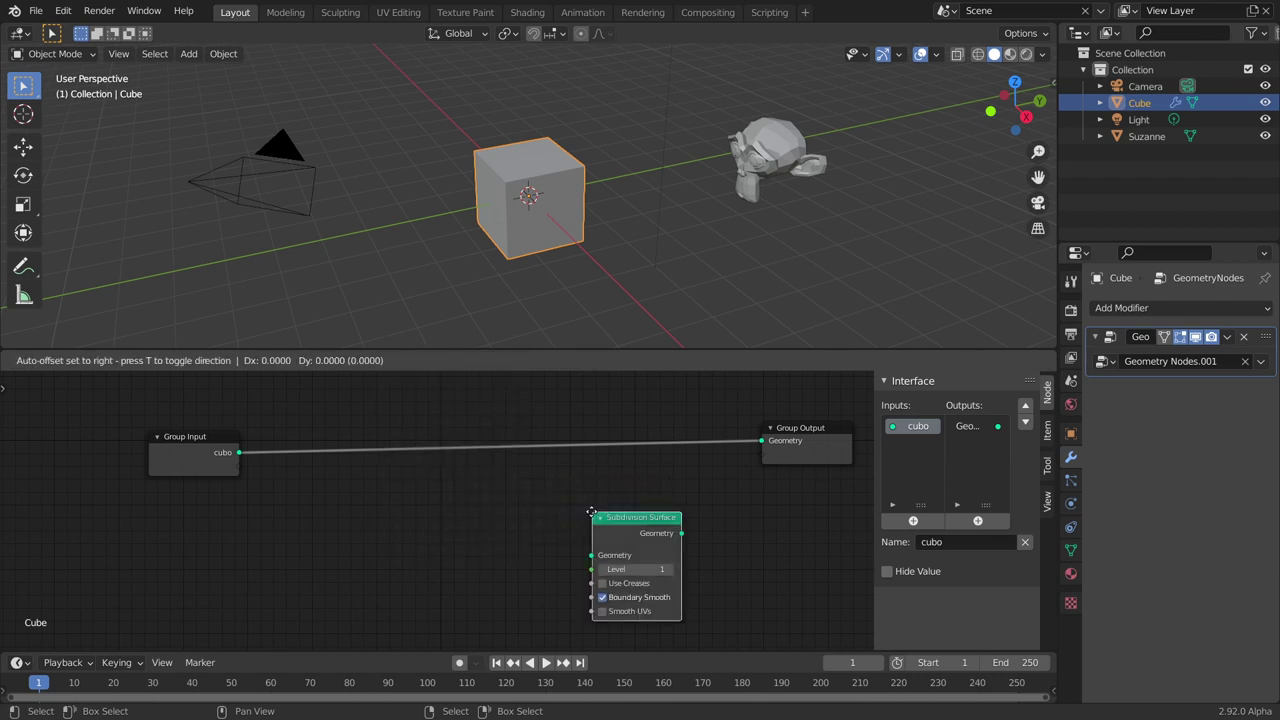
pyautogui.click(501, 418)
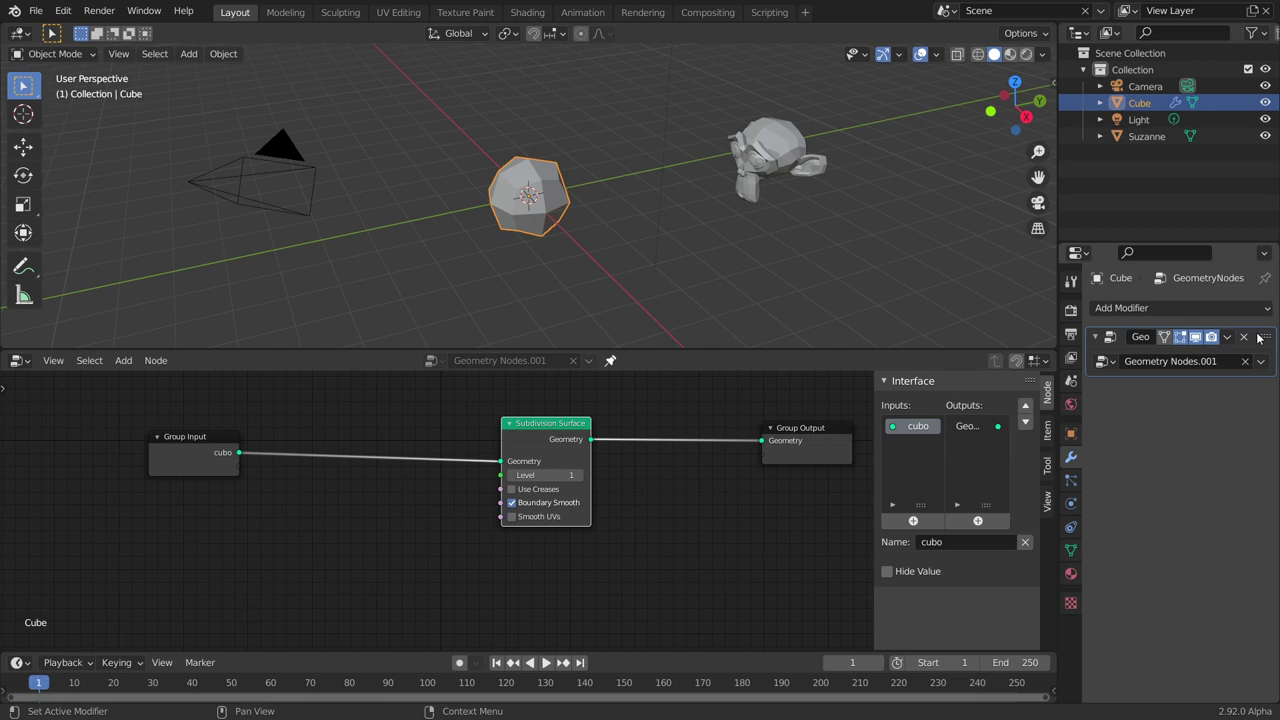
pyautogui.click(578, 476)
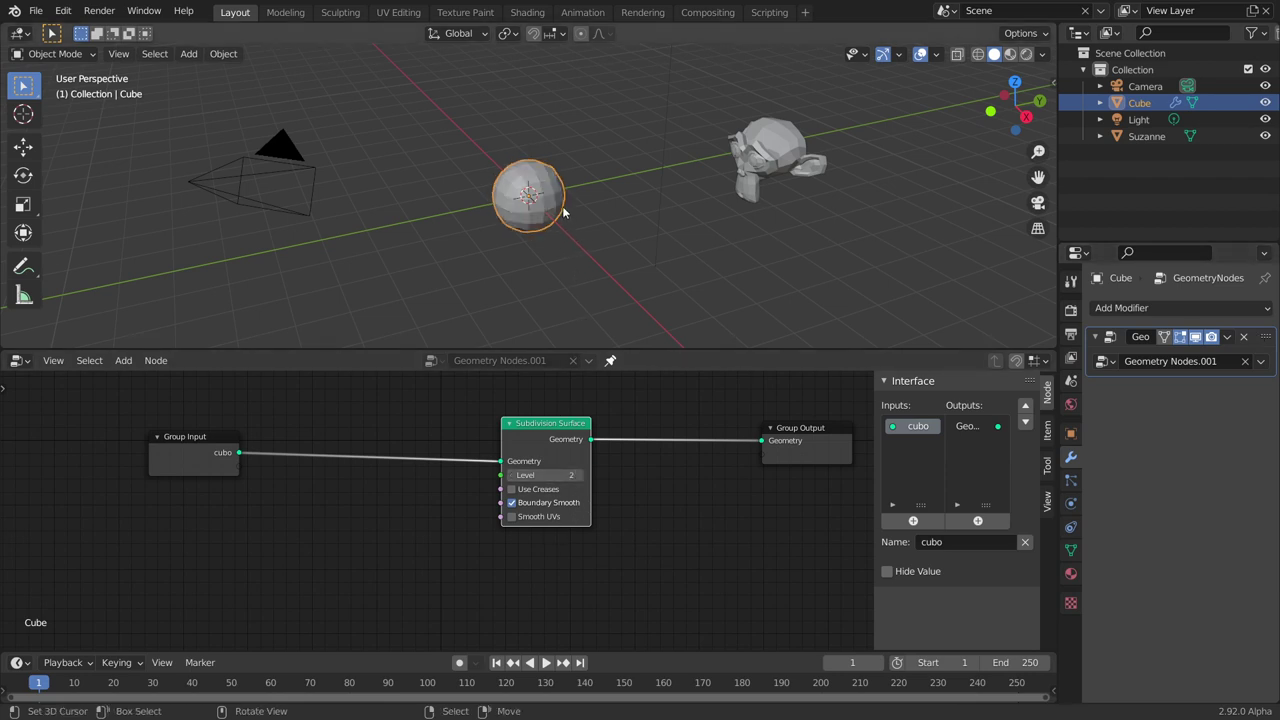
pyautogui.moveTo(385, 417); pyautogui.dragTo(466, 407, button='middle')
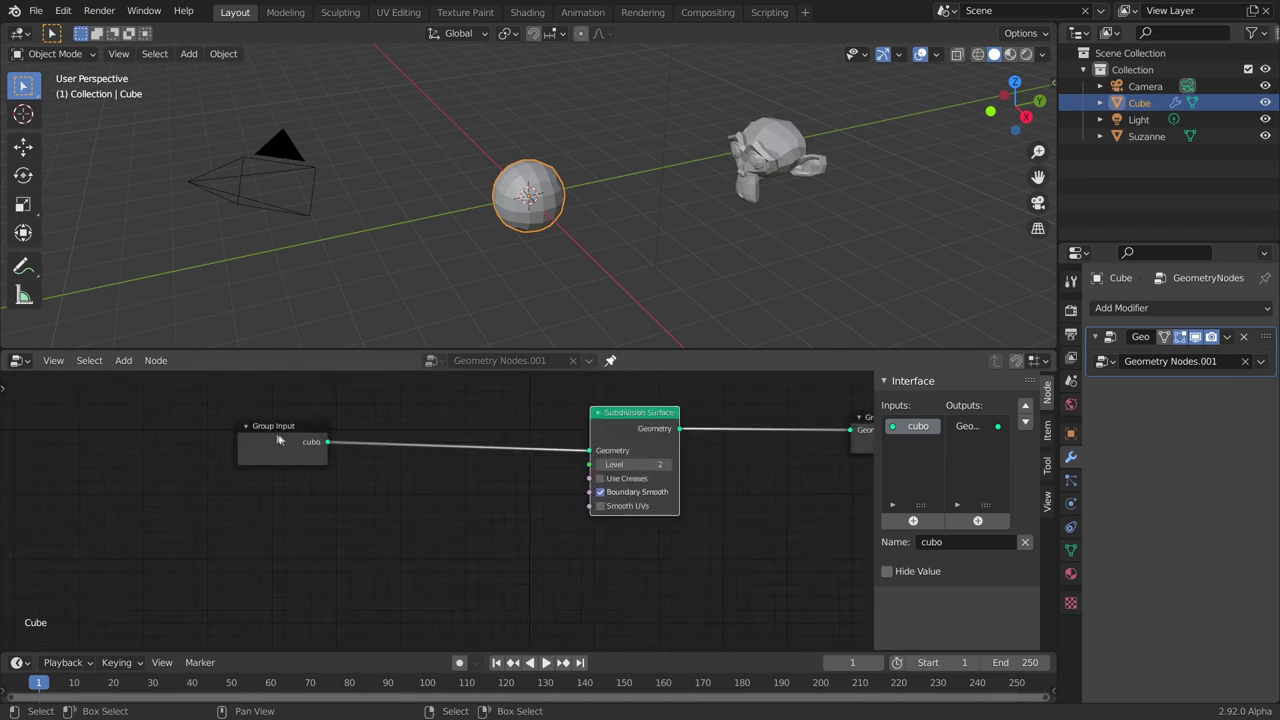
# Step: Expose the subdivision Level as group input 'nivelsub' at 2, removing the duplicate cubo input
pyautogui.moveTo(285, 445); pyautogui.dragTo(240, 458)
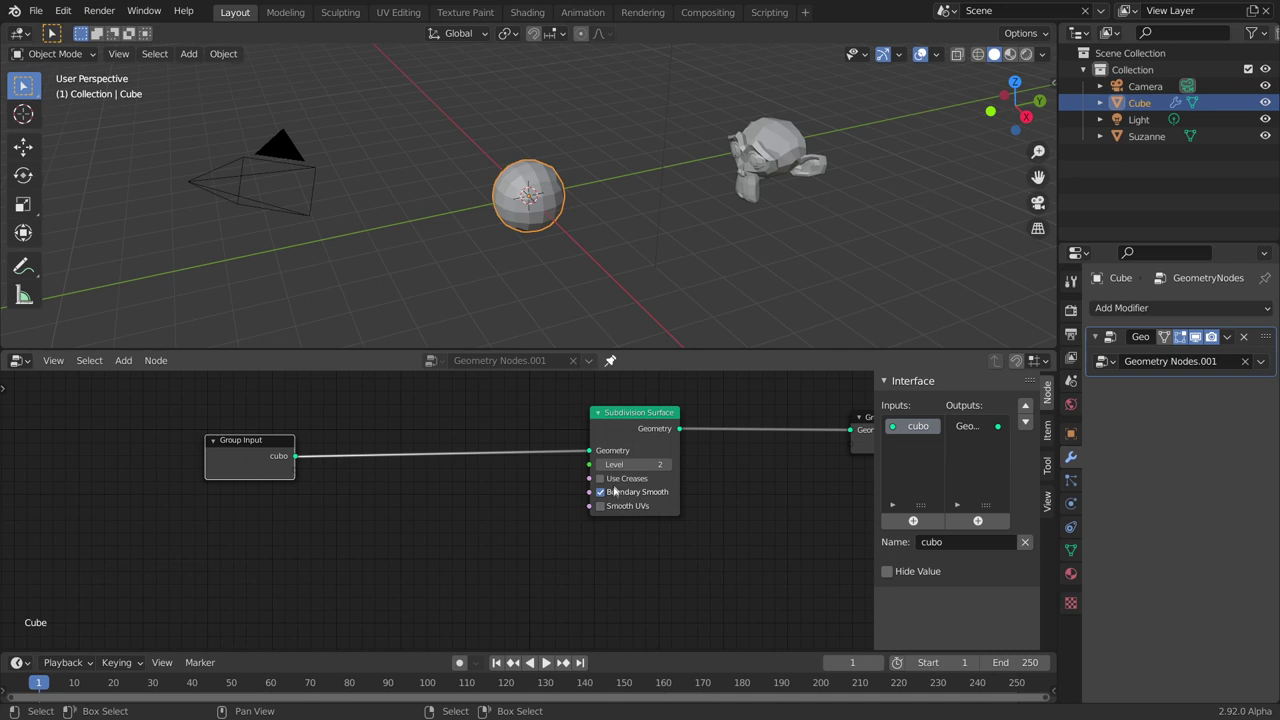
pyautogui.moveTo(589, 464); pyautogui.dragTo(295, 470)
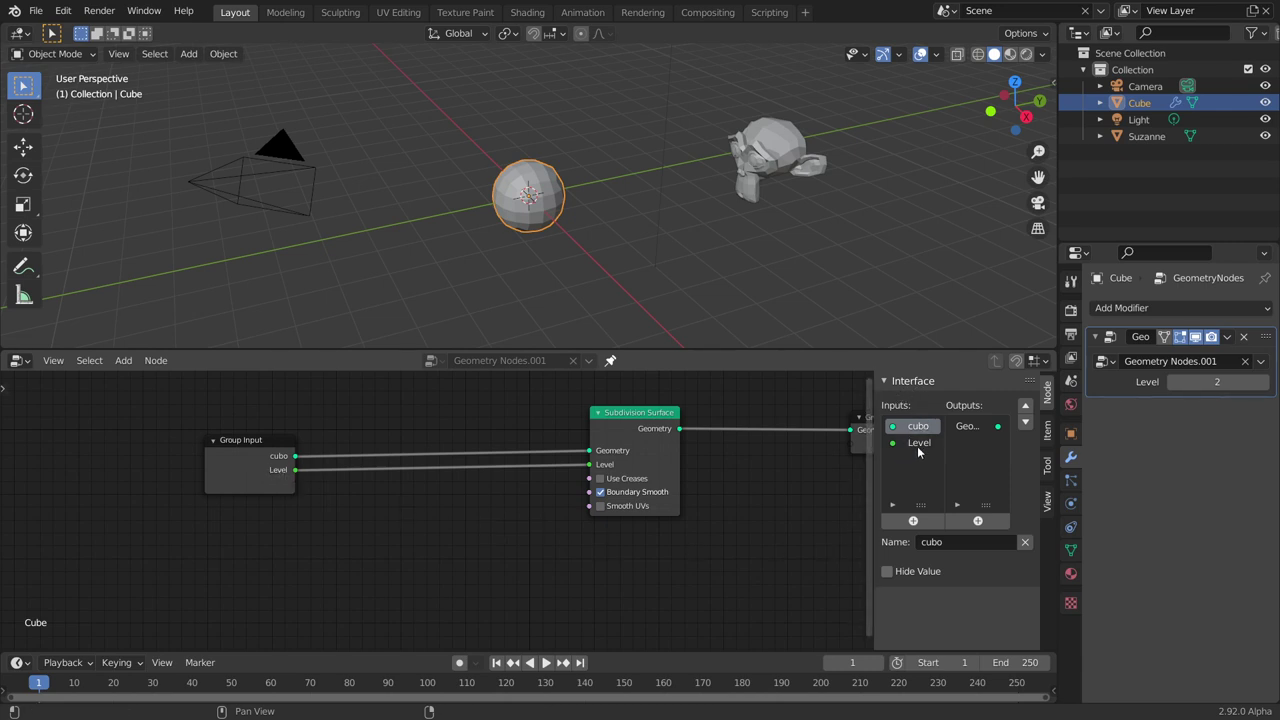
pyautogui.click(911, 521)
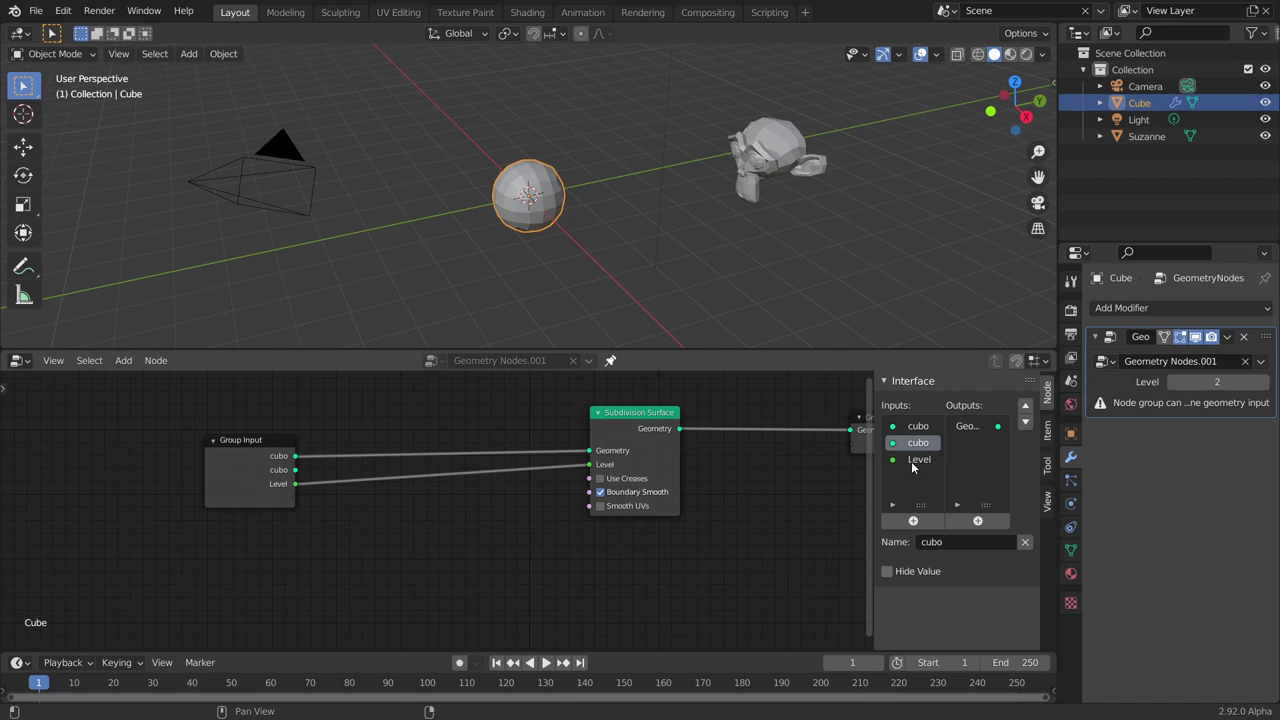
pyautogui.click(1023, 542)
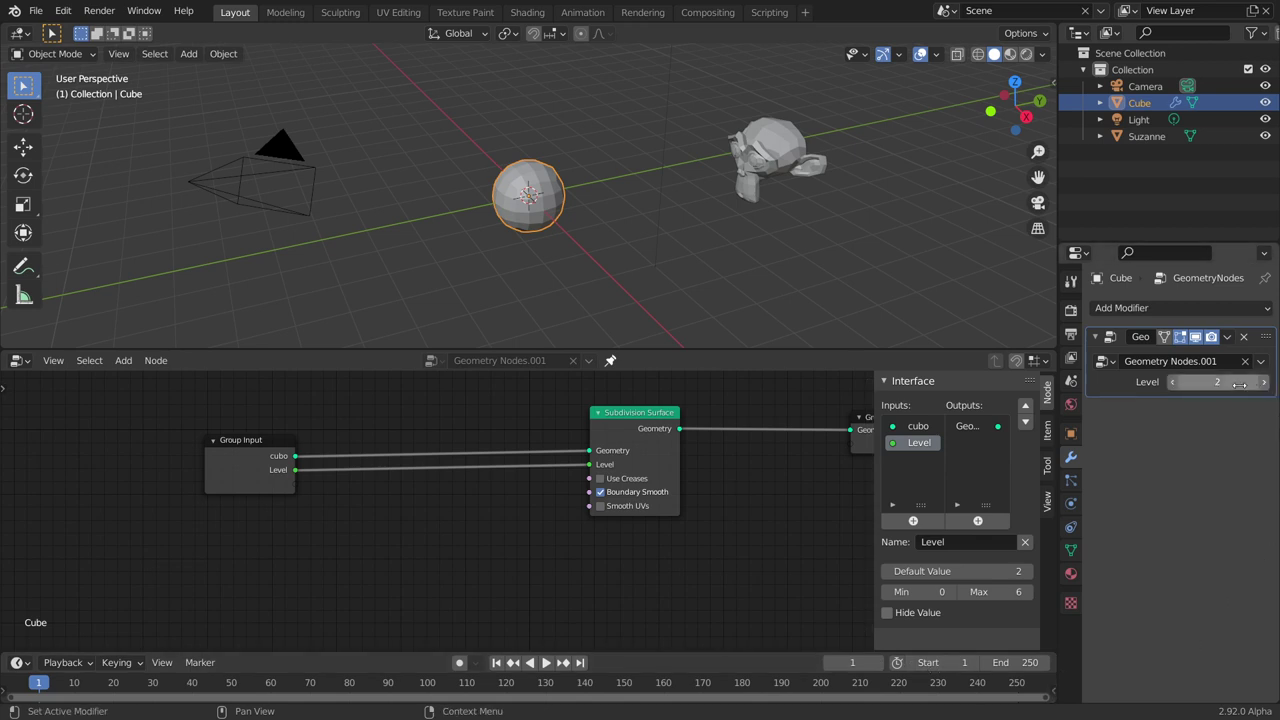
pyautogui.click(1172, 383)
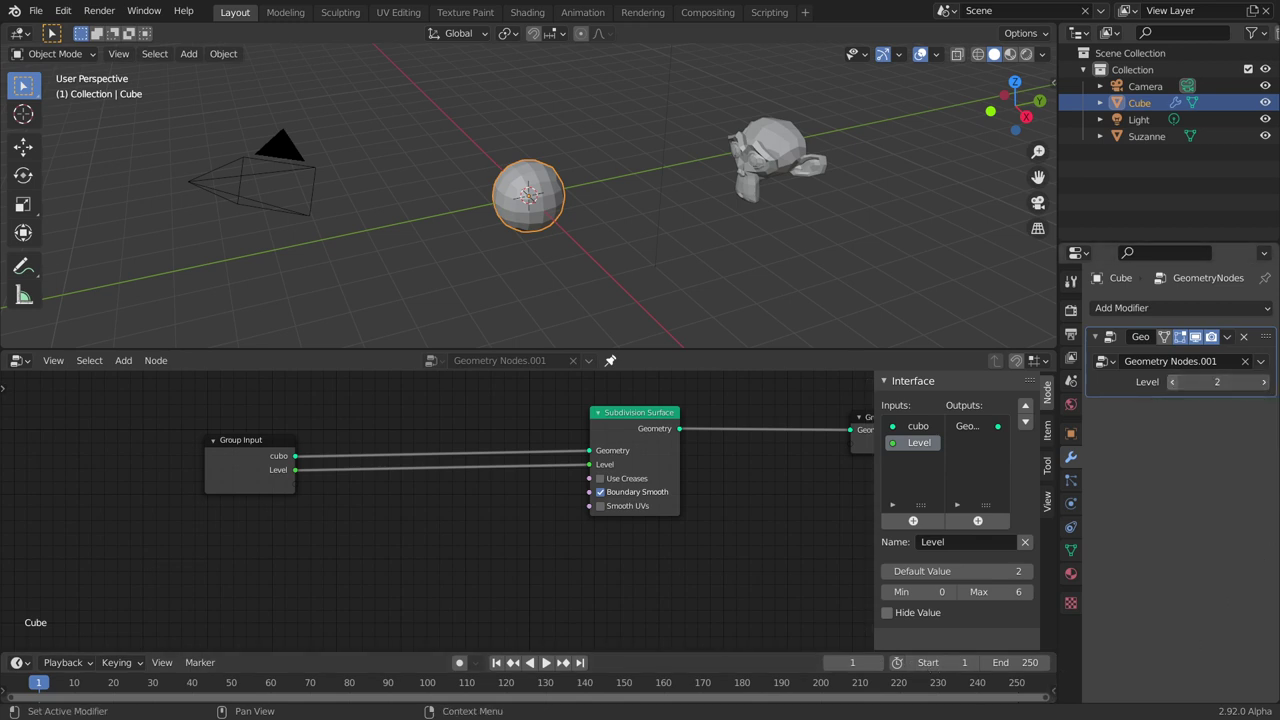
pyautogui.click(1265, 383)
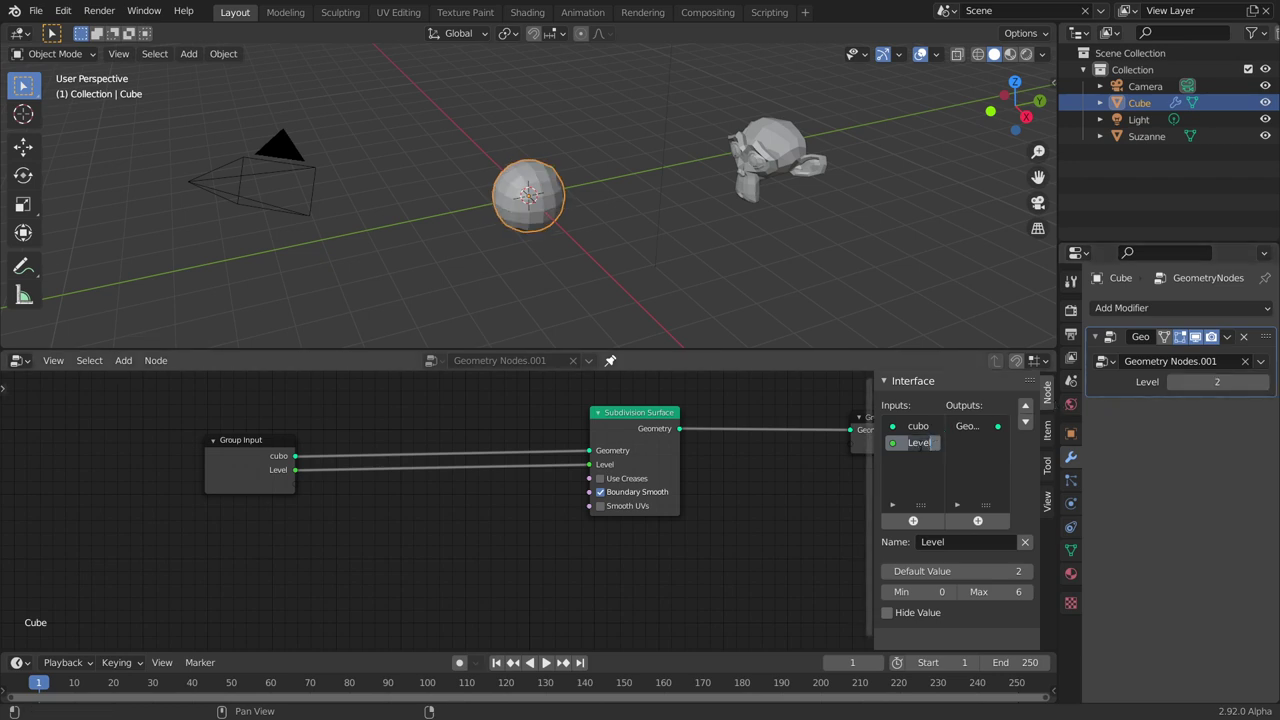
pyautogui.write('n')
pyautogui.write('ub')
pyautogui.press('Return')
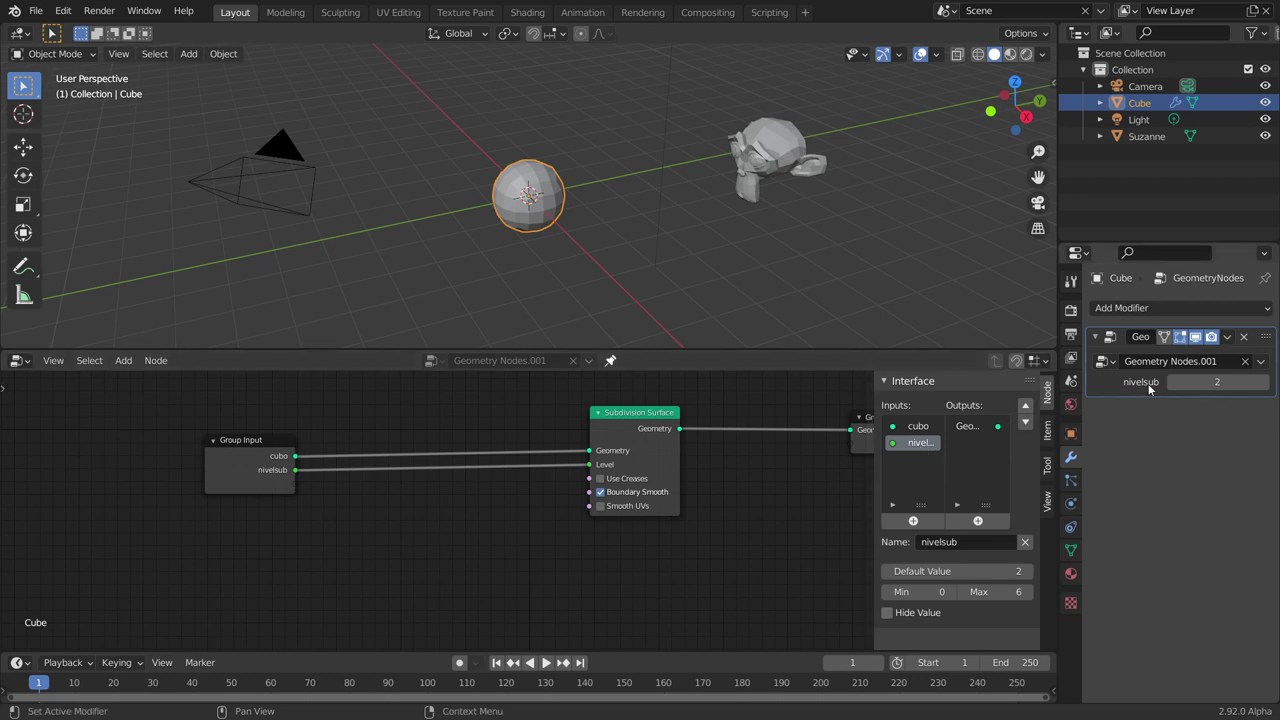
# Step: Rearrange Group Output and the Subdivision Surface node to make working room
pyautogui.scroll(-1, 600, 480)
pyautogui.moveTo(600, 480); pyautogui.dragTo(370, 480, button='middle')
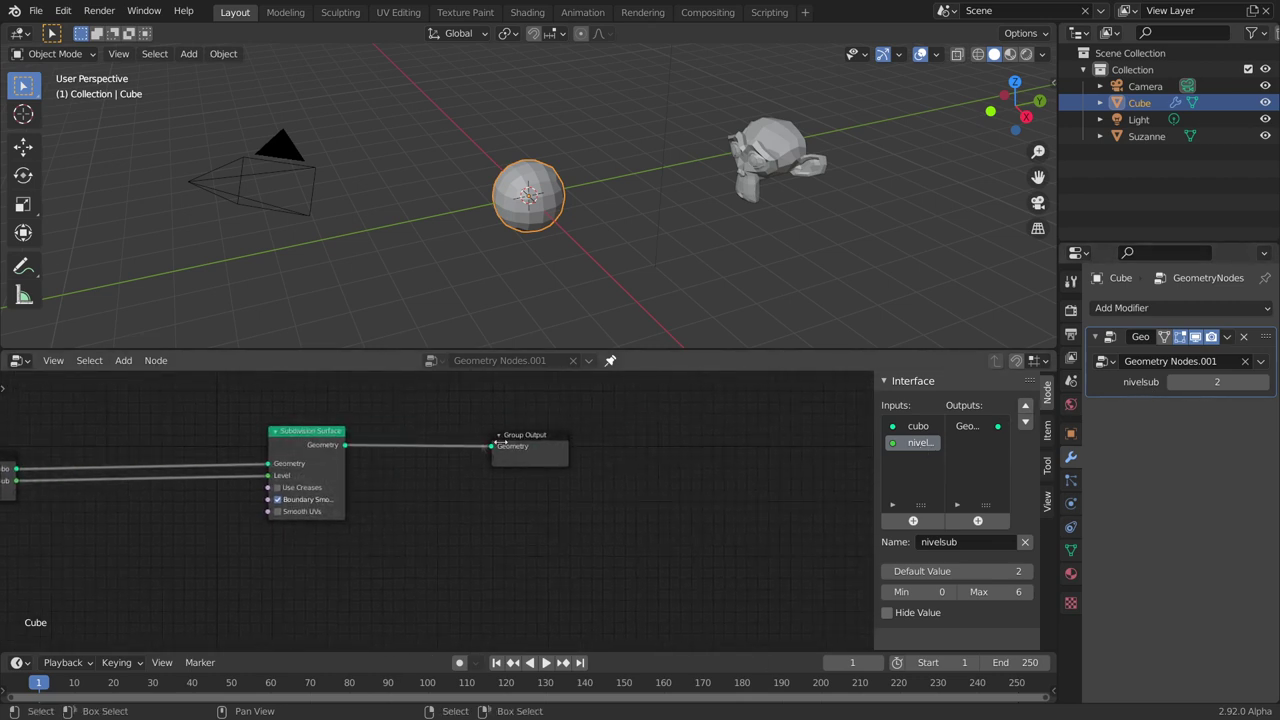
pyautogui.moveTo(536, 438); pyautogui.dragTo(718, 410)
pyautogui.moveTo(408, 481); pyautogui.dragTo(590, 463, button='middle')
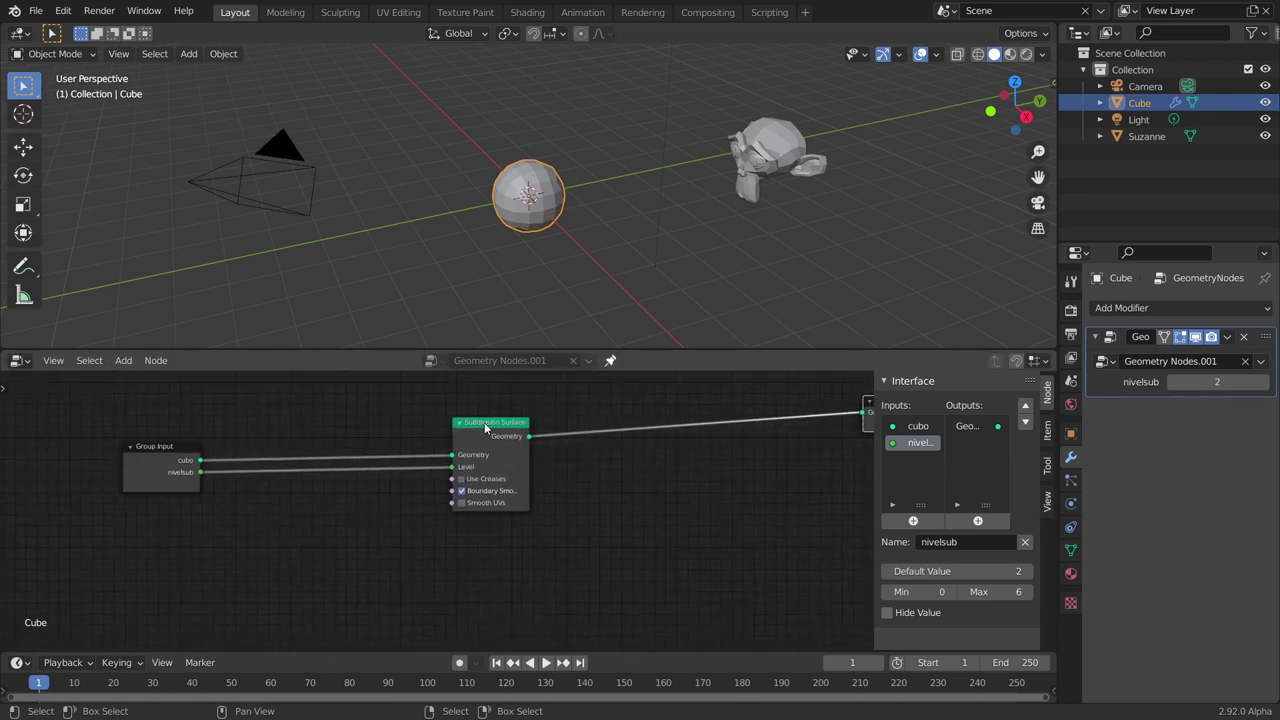
pyautogui.moveTo(486, 423); pyautogui.dragTo(449, 424)
# Step: Unlink nivelsub, wire cubo straight to Group Output, and delete the Subdivision Surface node
pyautogui.moveTo(416, 468); pyautogui.dragTo(354, 478)
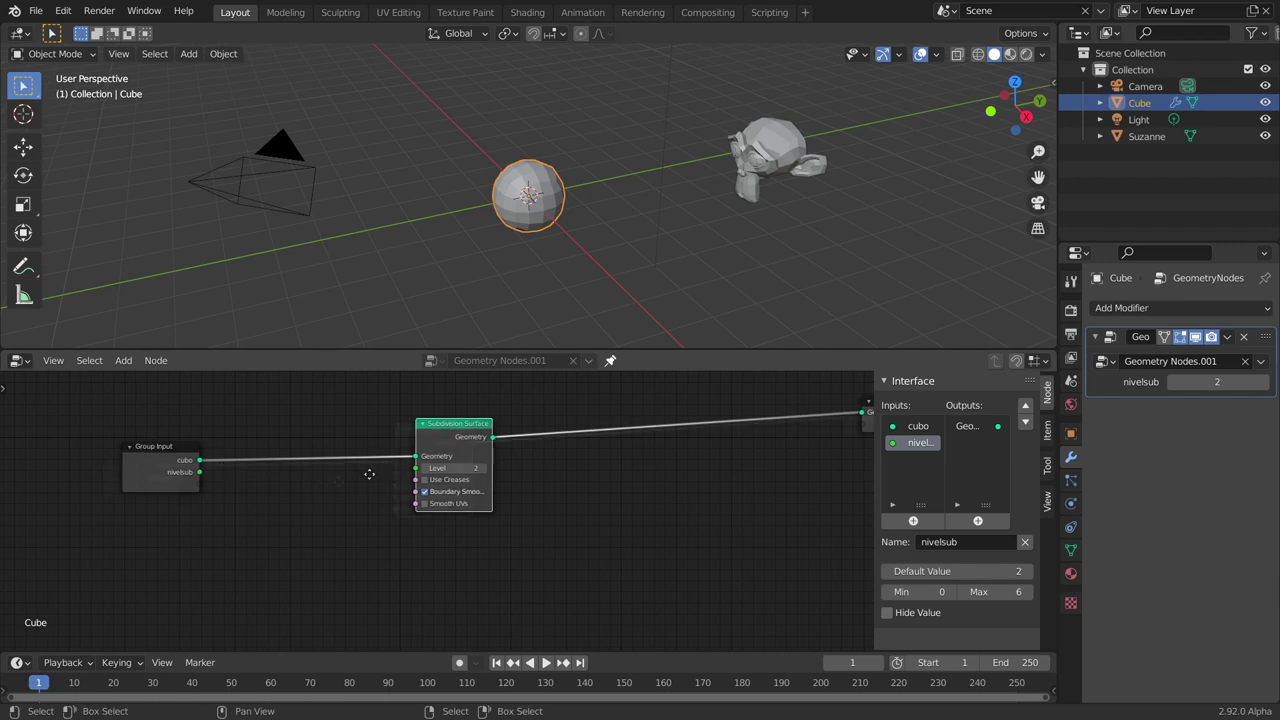
pyautogui.moveTo(380, 471); pyautogui.dragTo(315, 484, button='middle')
pyautogui.moveTo(135, 472); pyautogui.dragTo(797, 425)
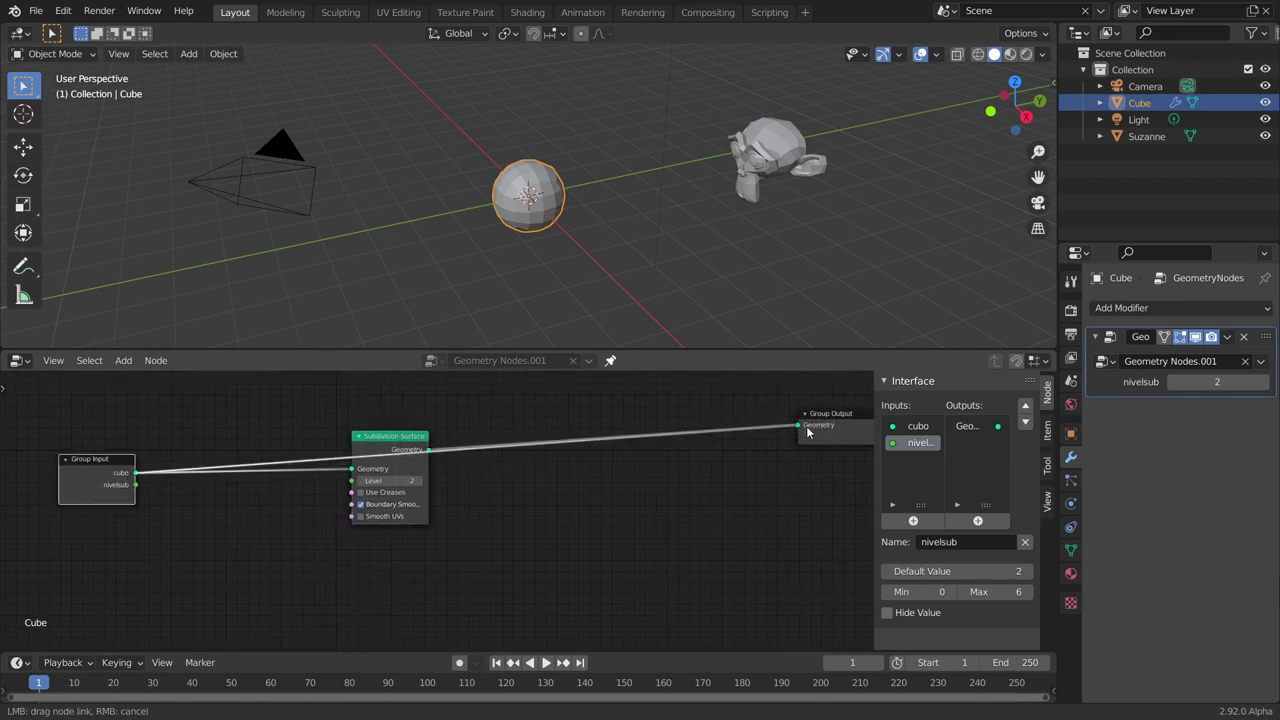
pyautogui.click(410, 441)
pyautogui.press('x')
pyautogui.hotkey('shift', 'a')
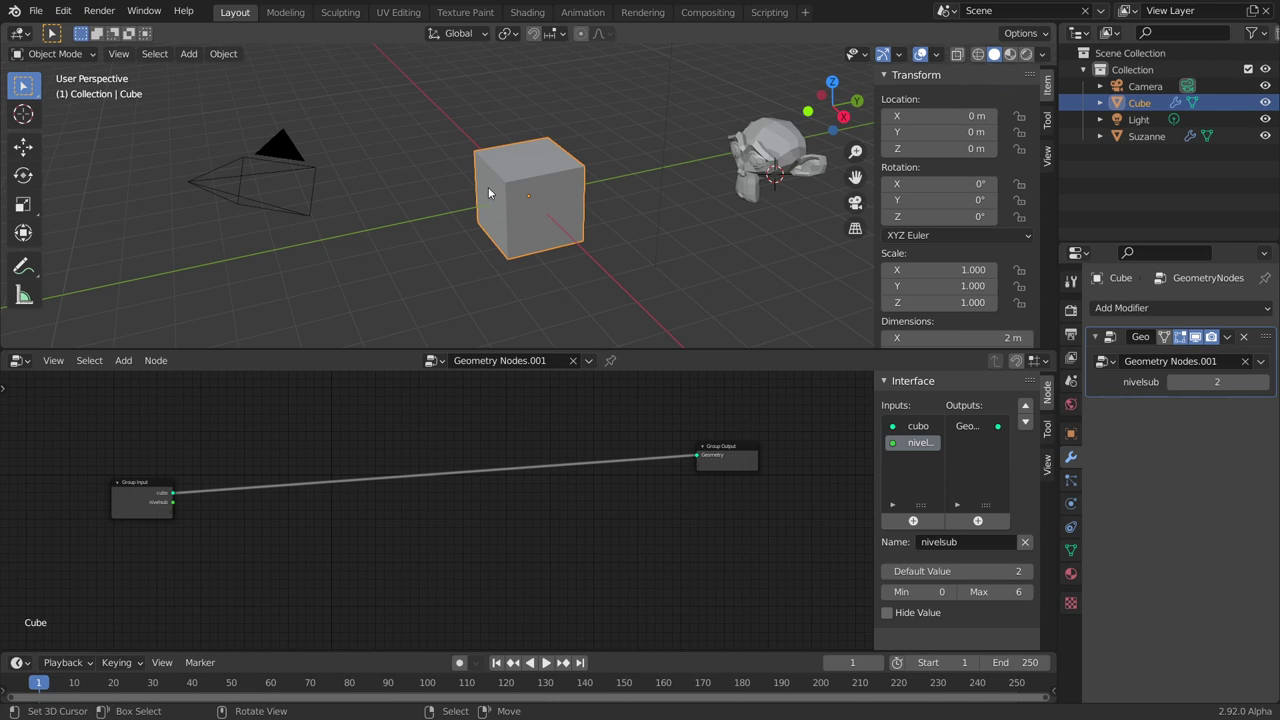
pyautogui.hotkey('shift', 'a')
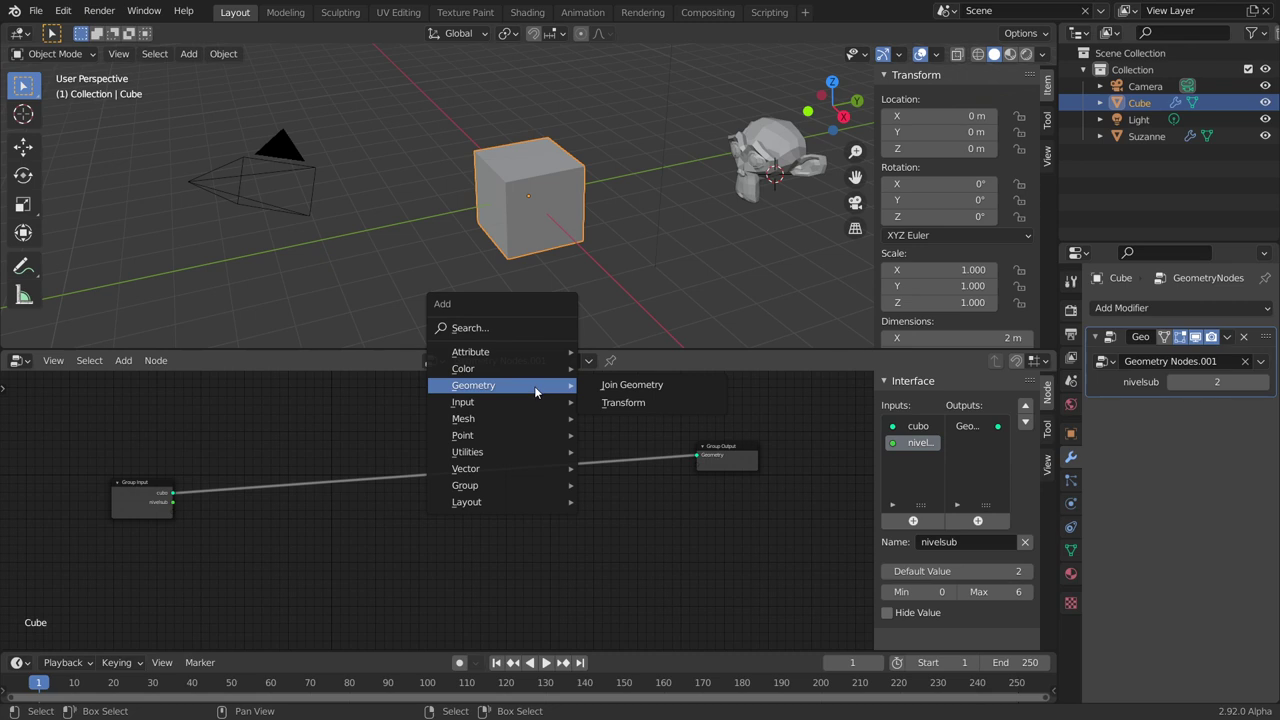
# Step: Add a Join Geometry node and a Transform node to the tree
pyautogui.click(607, 395)
pyautogui.click(630, 490)
pyautogui.hotkey('shift', 'a')
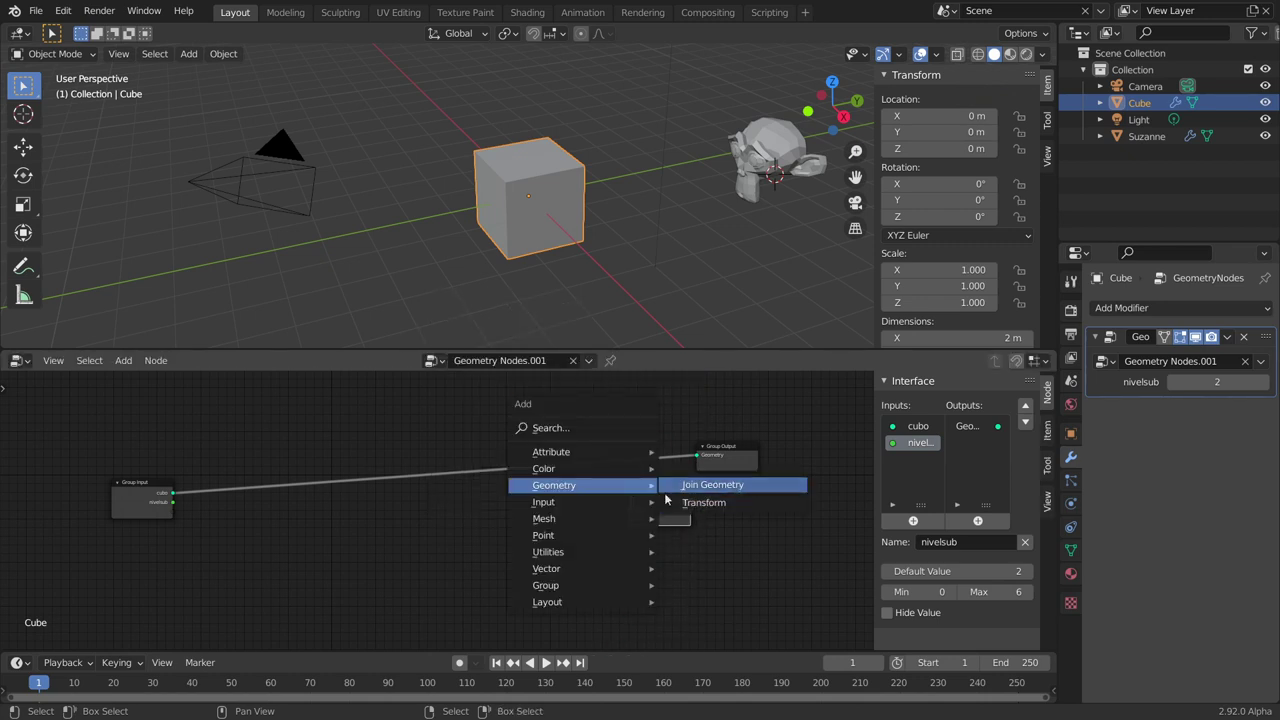
pyautogui.click(704, 502)
pyautogui.click(501, 492)
pyautogui.scroll(2, 501, 492)
pyautogui.scroll(1, 501, 492)
pyautogui.moveTo(501, 492); pyautogui.dragTo(404, 468, button='middle')
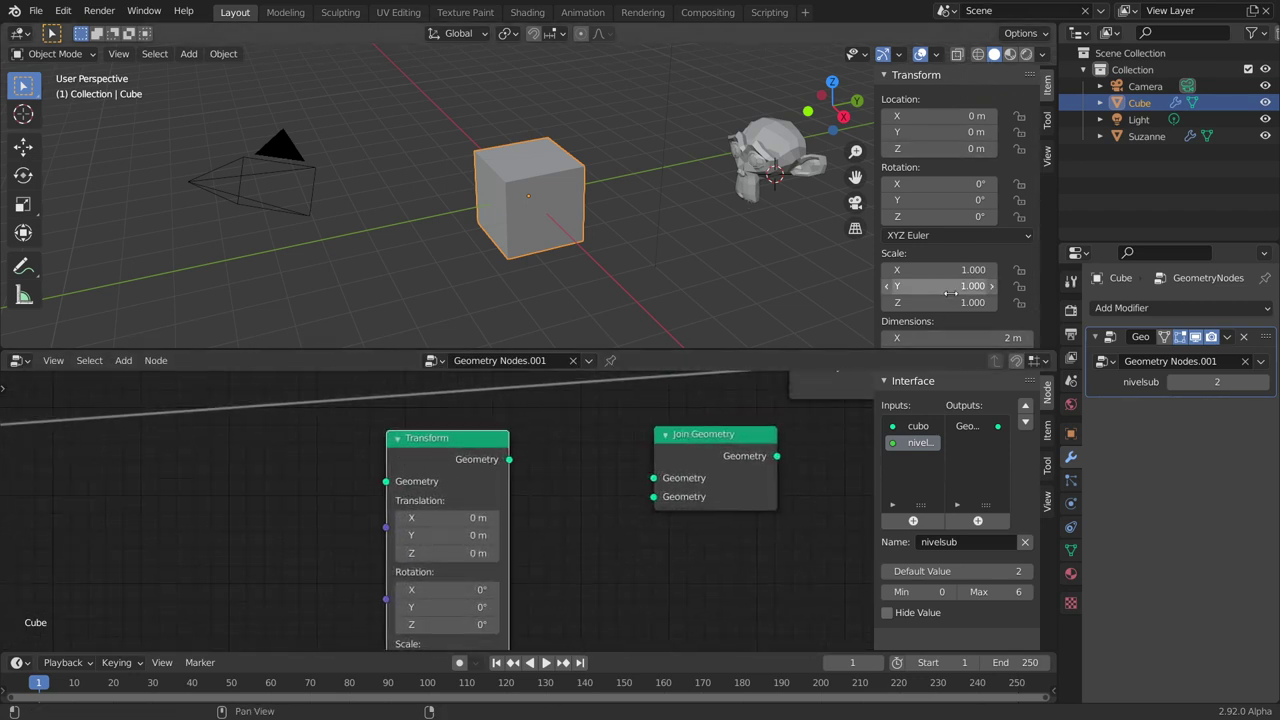
pyautogui.scroll(-1, 523, 526)
pyautogui.scroll(-2, 600, 511)
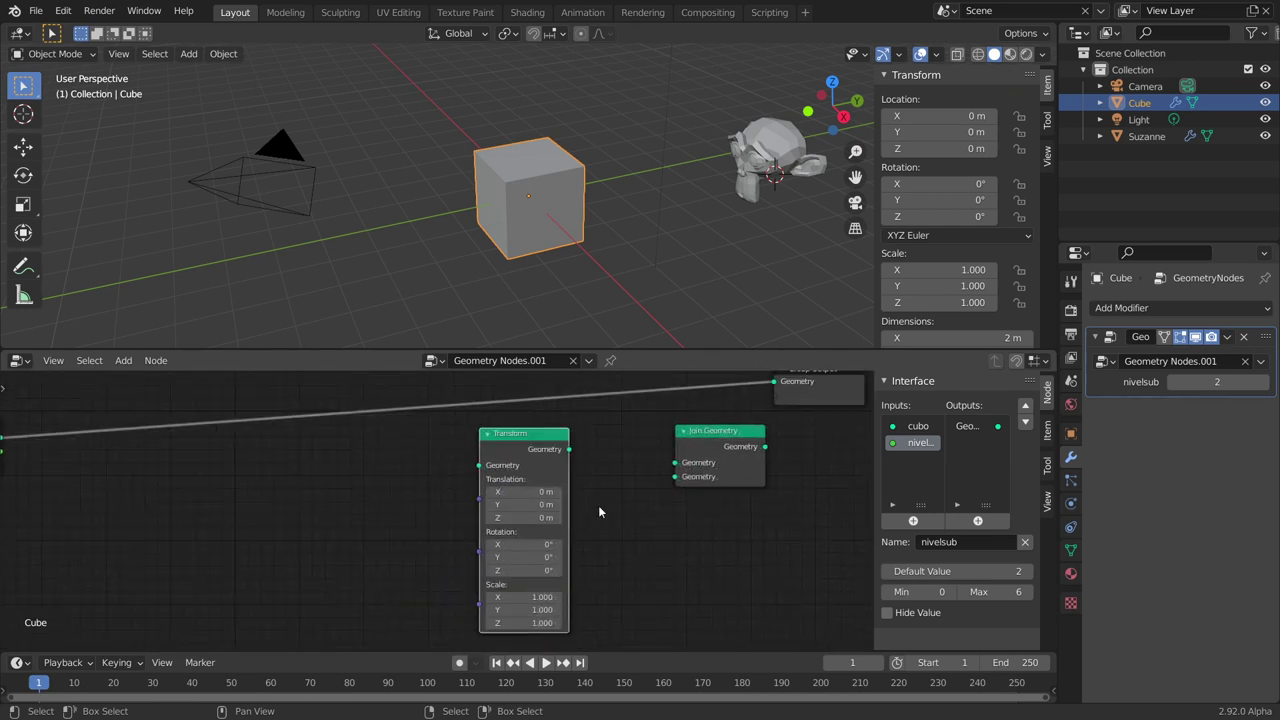
# Step: Insert Transform on the link with translation X -3.2 m, rotation X 3.2°, scale X 8.9
pyautogui.moveTo(615, 502); pyautogui.dragTo(460, 488)
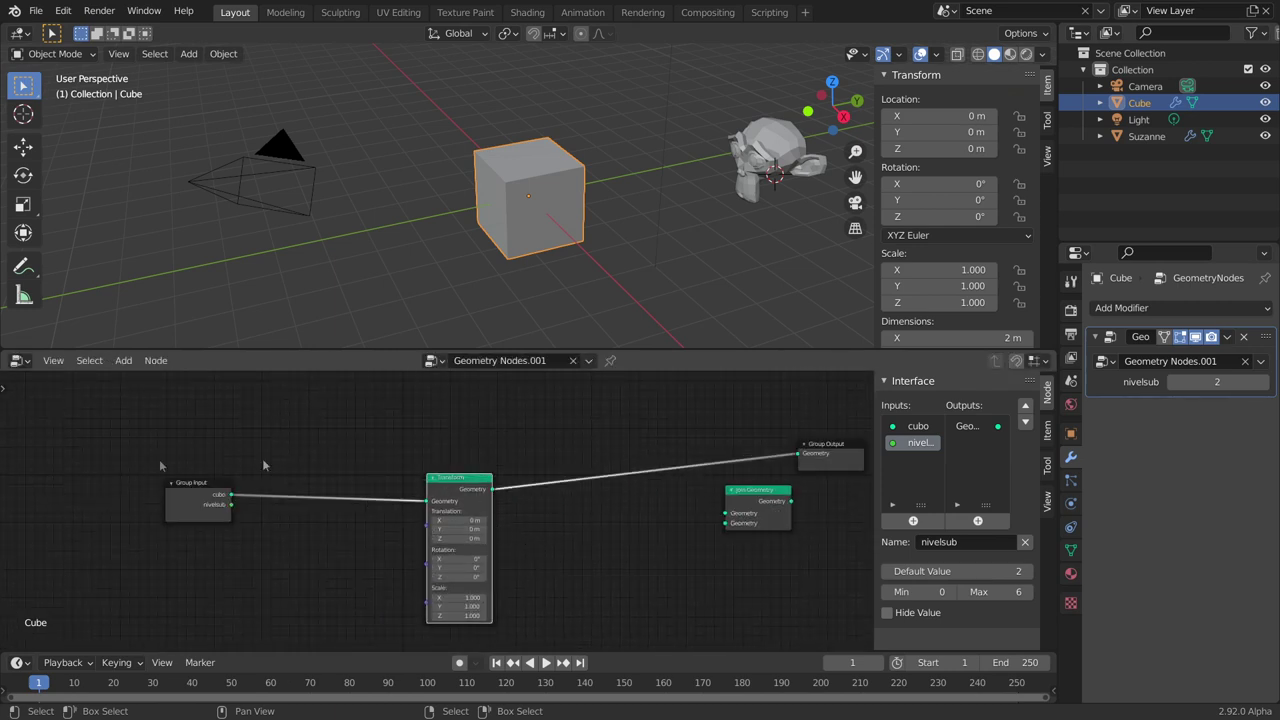
pyautogui.moveTo(473, 593)
pyautogui.keyDown('ctrl'); pyautogui.mouseDown(button='middle')
pyautogui.moveTo(551, 606)
pyautogui.moveTo(580, 508)
pyautogui.moveTo(626, 480)
pyautogui.mouseUp(button='middle'); pyautogui.keyUp('ctrl')
pyautogui.moveTo(437, 403)
pyautogui.mouseDown()
pyautogui.moveTo(480, 403)
pyautogui.moveTo(400, 403)
pyautogui.mouseUp()
pyautogui.moveTo(470, 476); pyautogui.dragTo(485, 476)
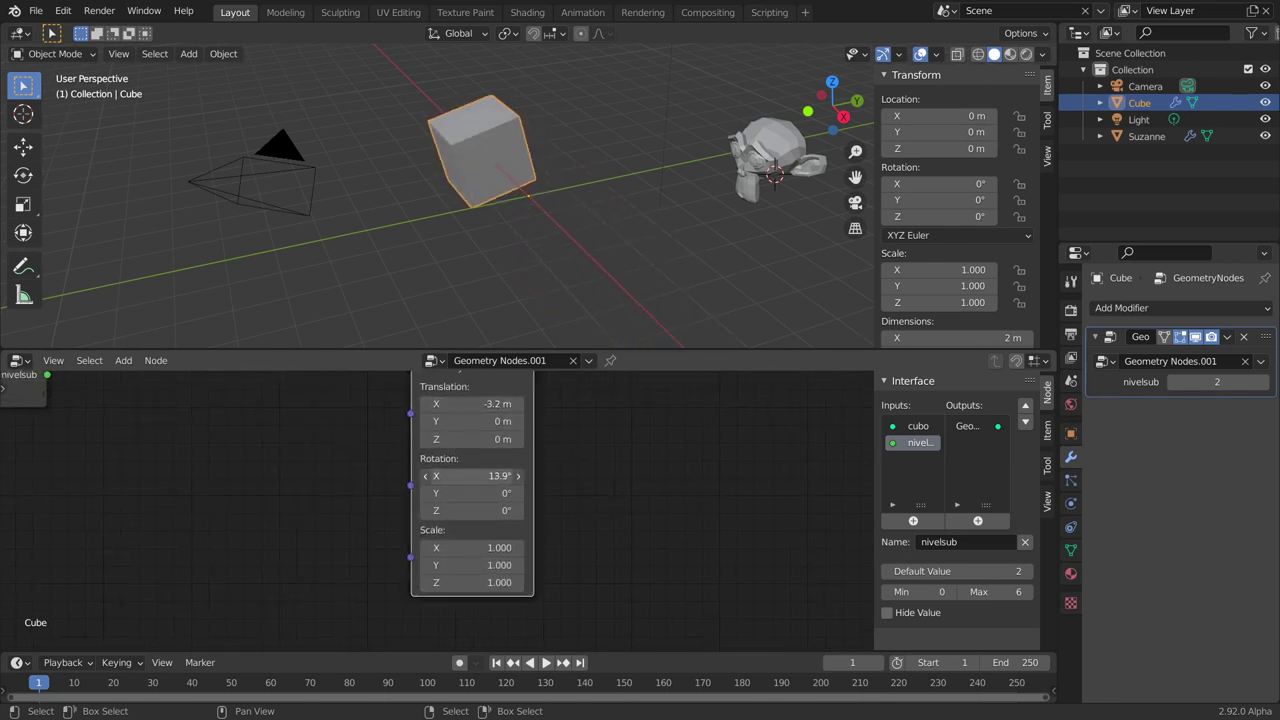
pyautogui.moveTo(462, 548); pyautogui.dragTo(472, 556)
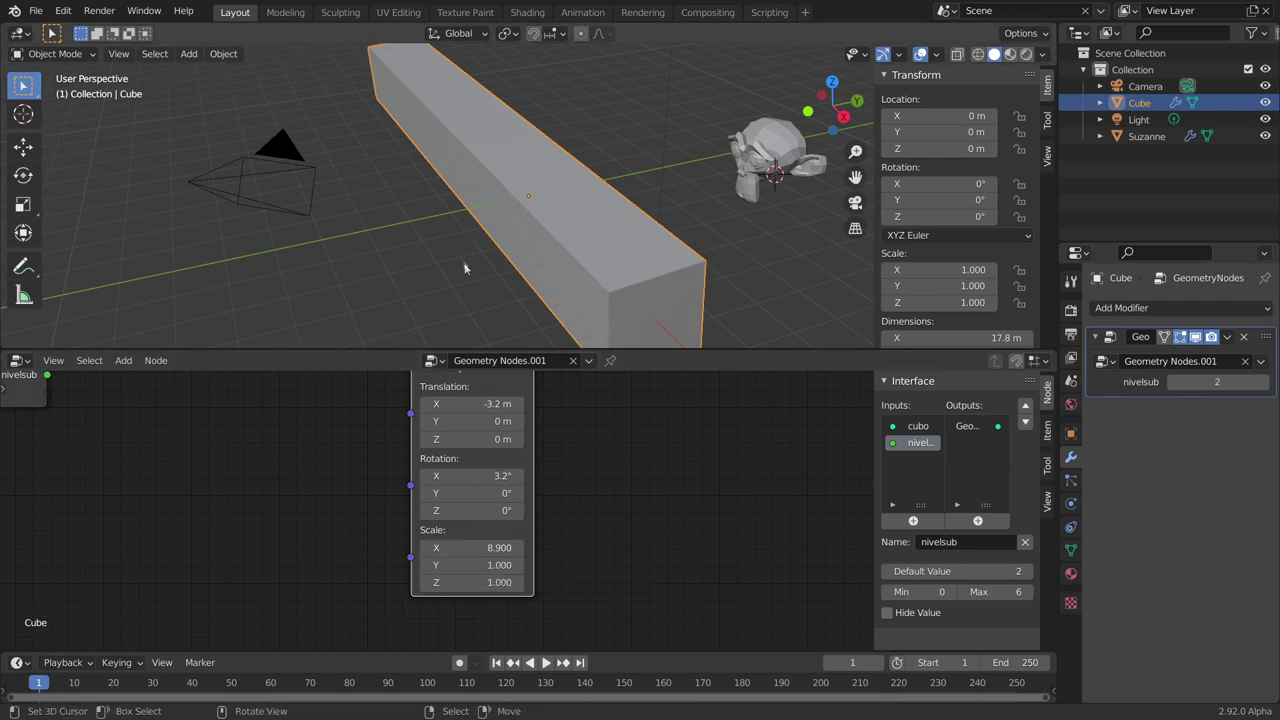
pyautogui.scroll(-2, 466, 261)
pyautogui.scroll(-3, 608, 545)
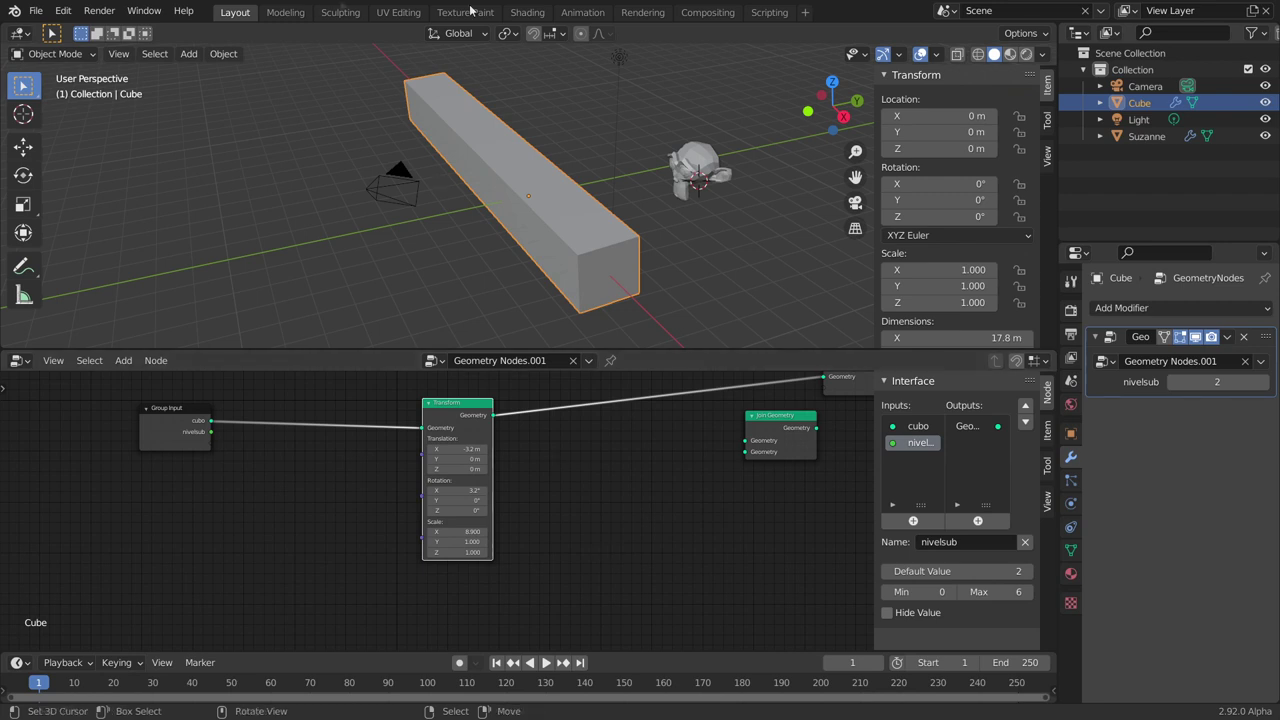
pyautogui.scroll(-1, 591, 515)
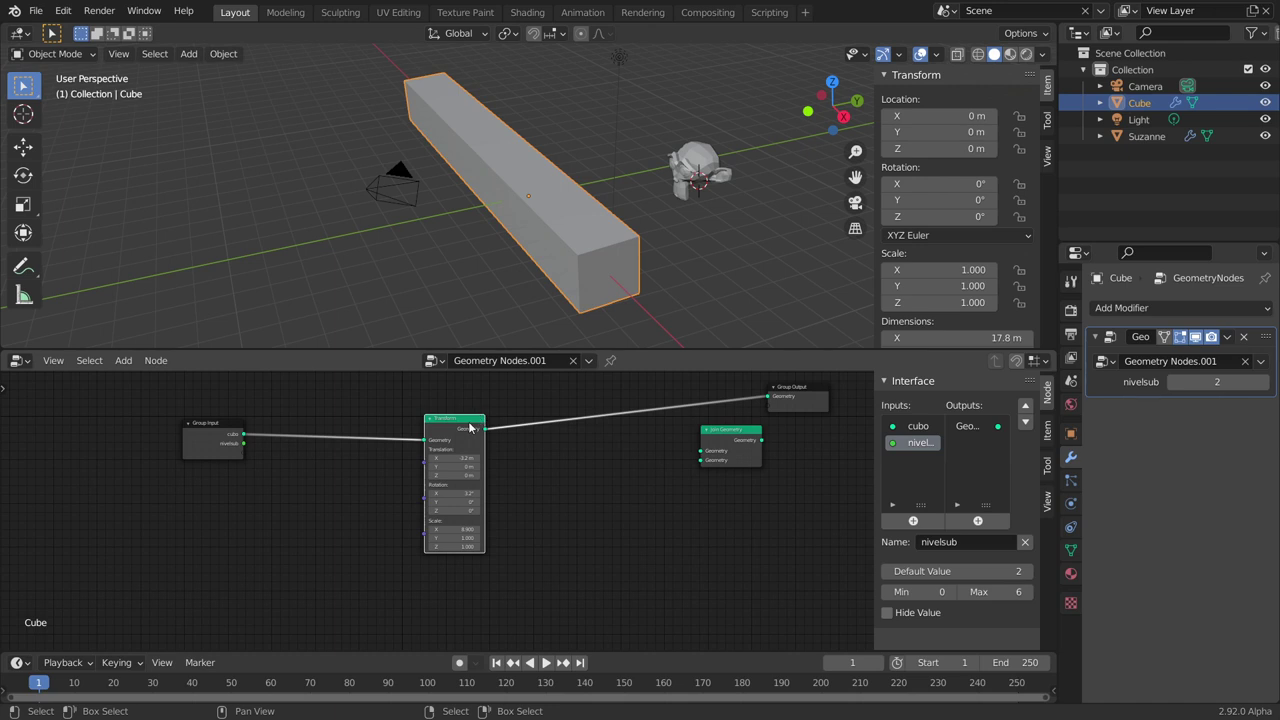
# Step: Delete the Transform and Join Geometry nodes so cubo feeds Group Output directly
pyautogui.press('x')
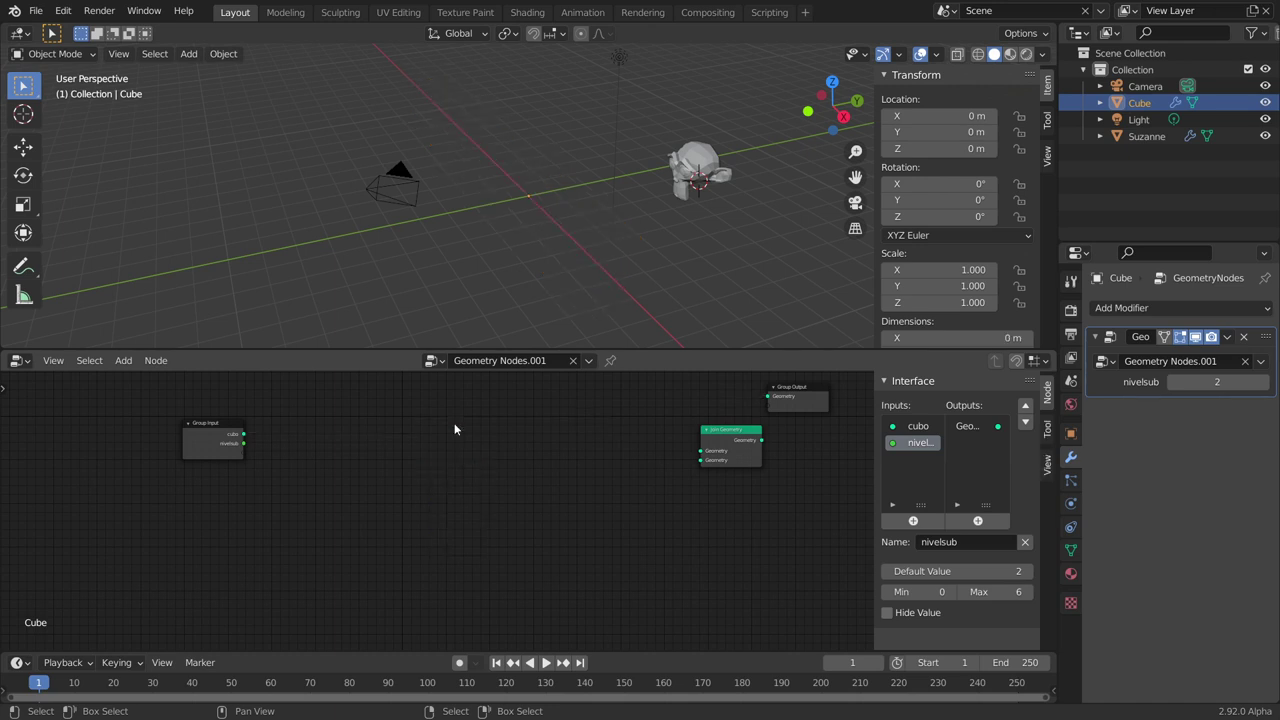
pyautogui.scroll(1, 504, 434)
pyautogui.moveTo(504, 434); pyautogui.dragTo(474, 466, button='middle')
pyautogui.moveTo(723, 452)
pyautogui.mouseDown()
pyautogui.moveTo(621, 453)
pyautogui.moveTo(672, 453)
pyautogui.moveTo(767, 421)
pyautogui.mouseUp()
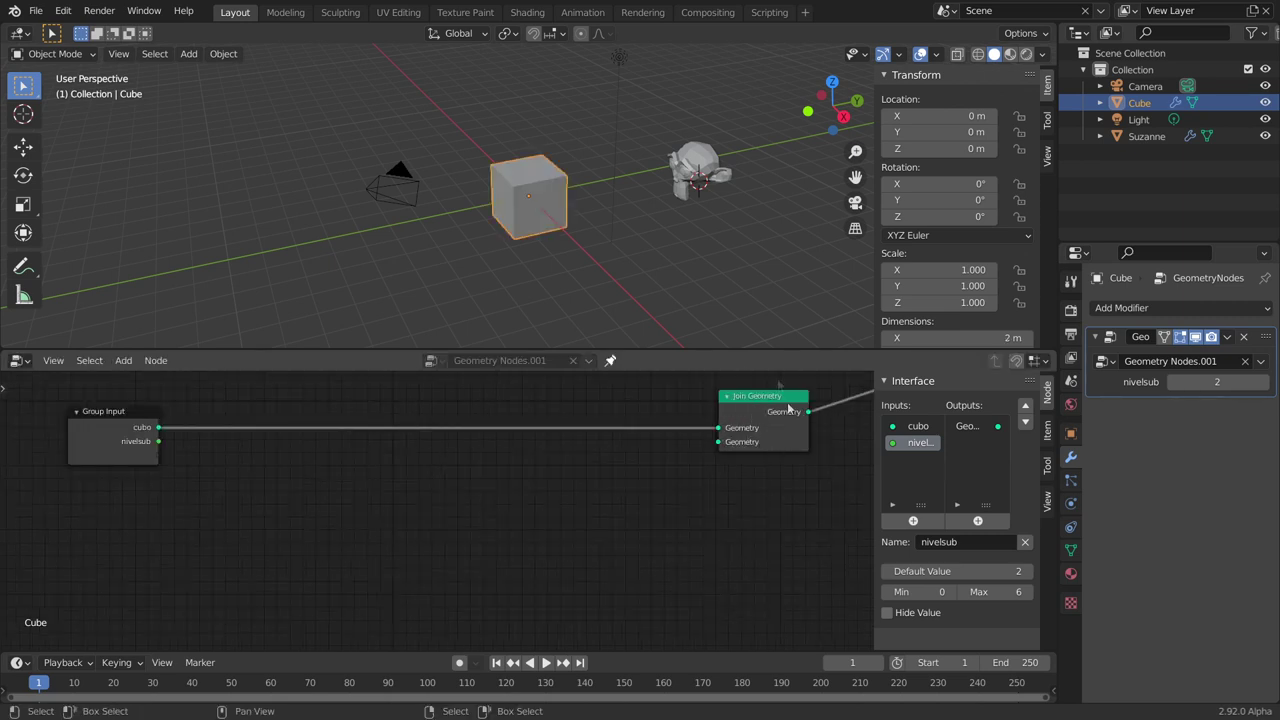
pyautogui.scroll(-1, 752, 437)
pyautogui.scroll(-1, 734, 437)
pyautogui.moveTo(558, 437)
pyautogui.mouseDown()
pyautogui.moveTo(548, 440)
pyautogui.moveTo(717, 395)
pyautogui.mouseUp()
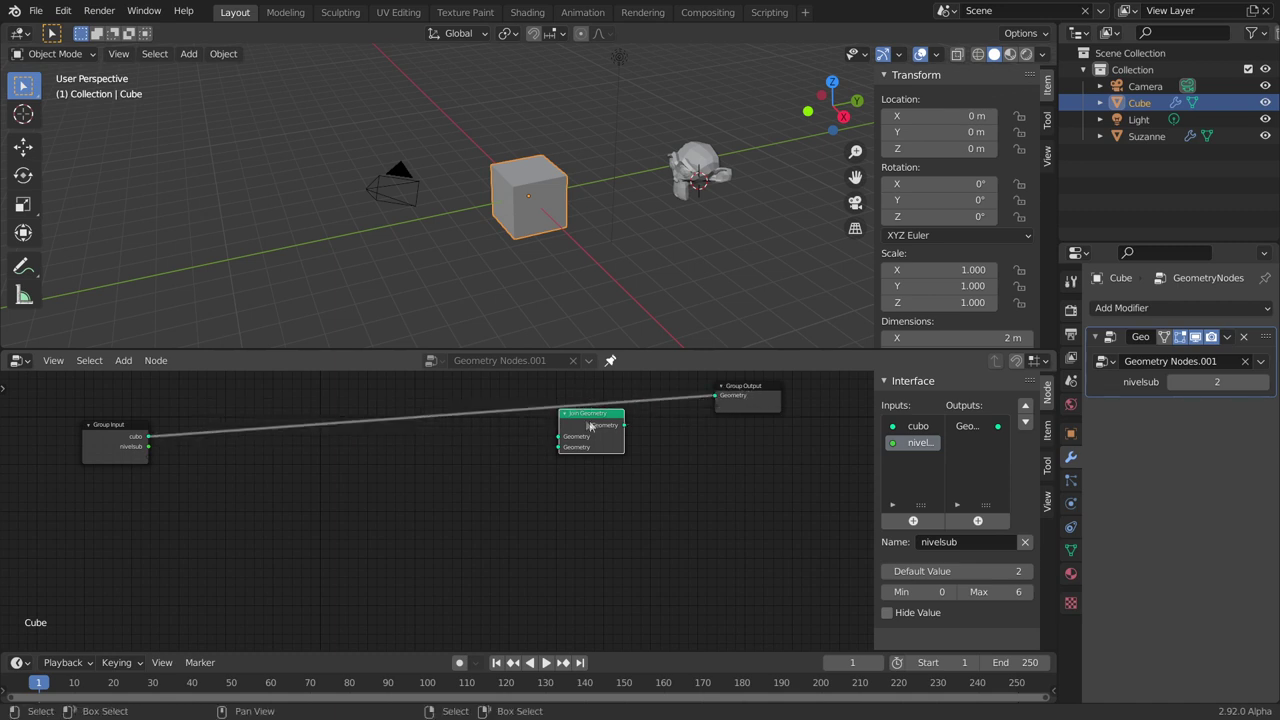
pyautogui.press('x')
pyautogui.moveTo(586, 423); pyautogui.dragTo(654, 450, button='middle')
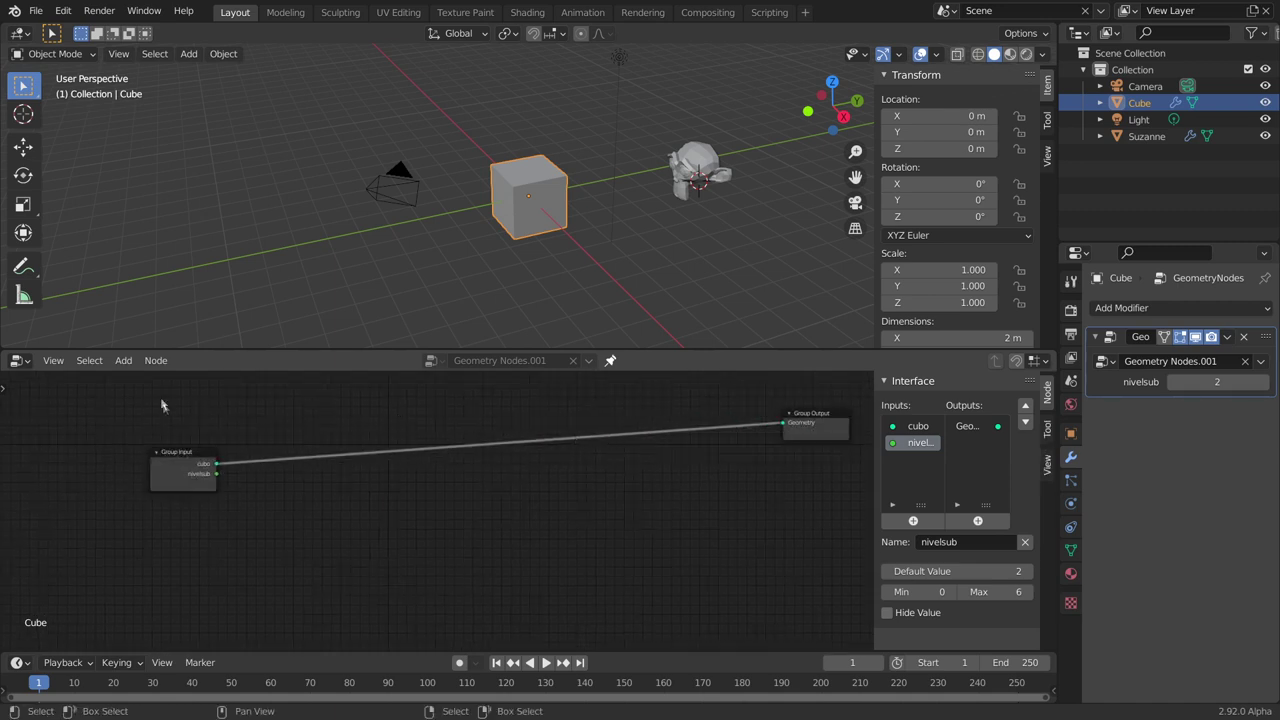
pyautogui.moveTo(172, 457); pyautogui.dragTo(262, 418)
pyautogui.scroll(-1, 543, 466)
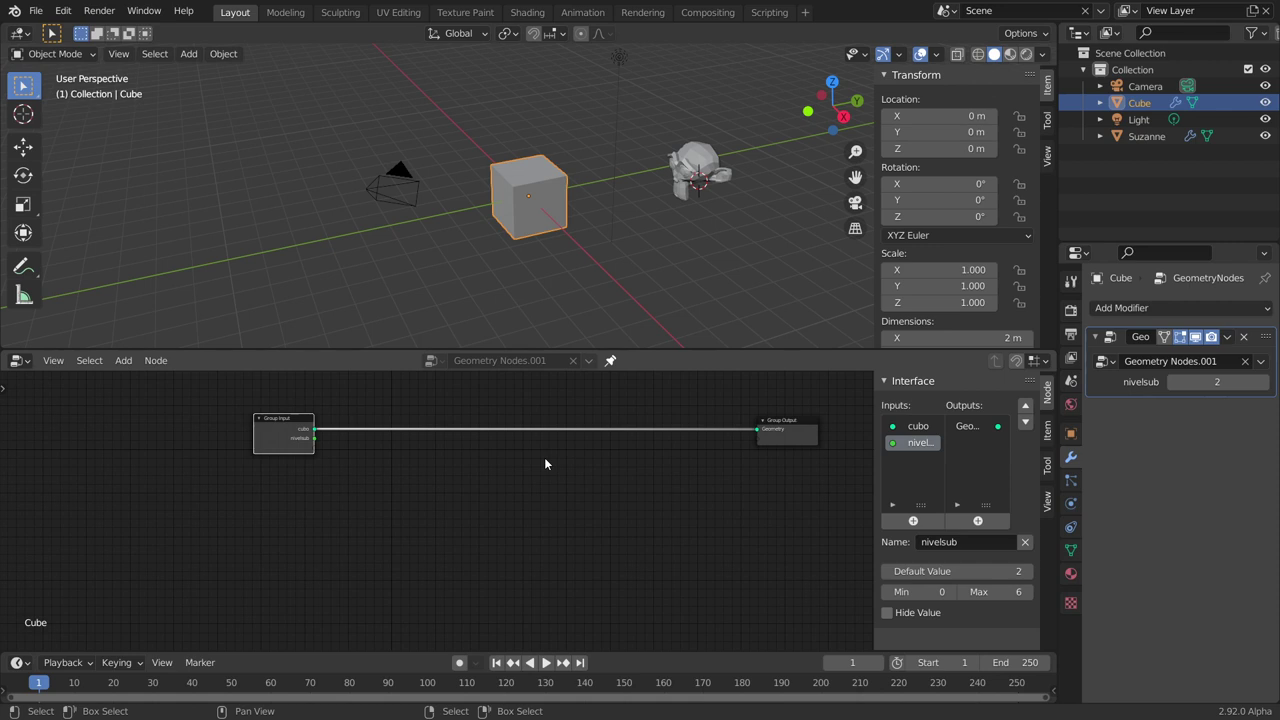
pyautogui.scroll(2, 544, 457)
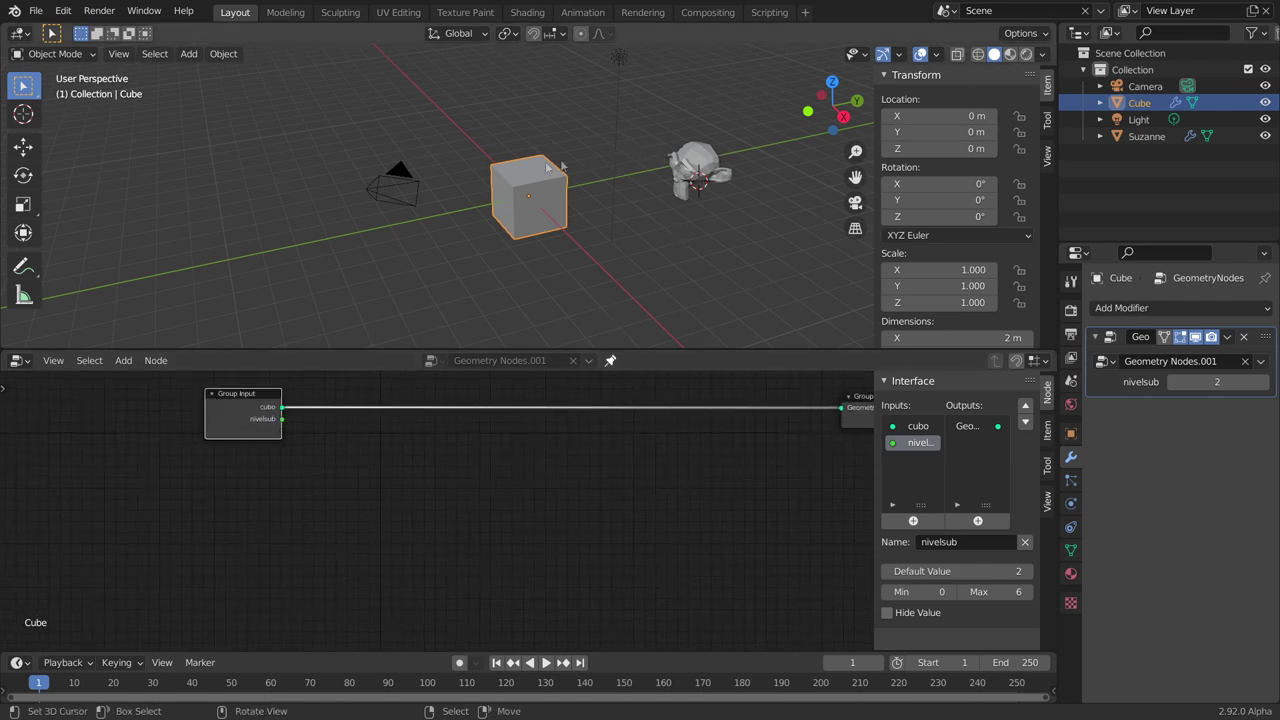
# Step: Check in Edit Mode that the cube's corner vertices sit at ±1 m, then return to Object Mode
pyautogui.press('Tab')
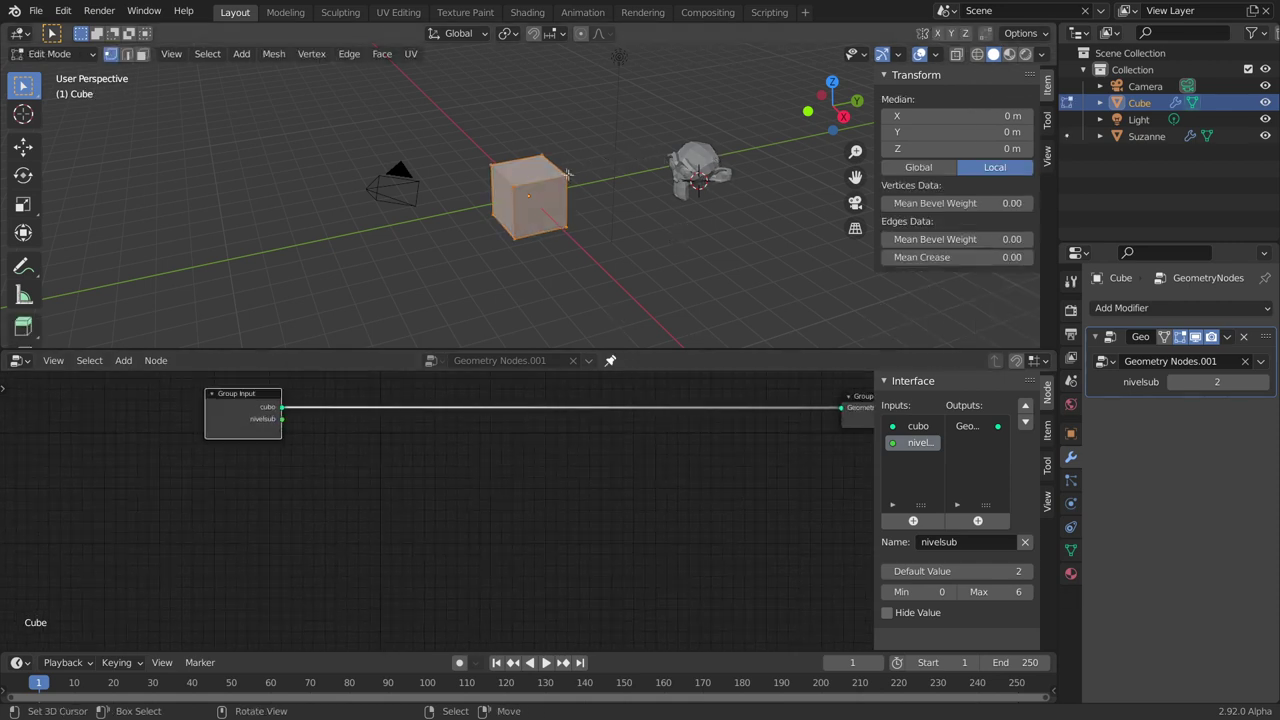
pyautogui.click(516, 187)
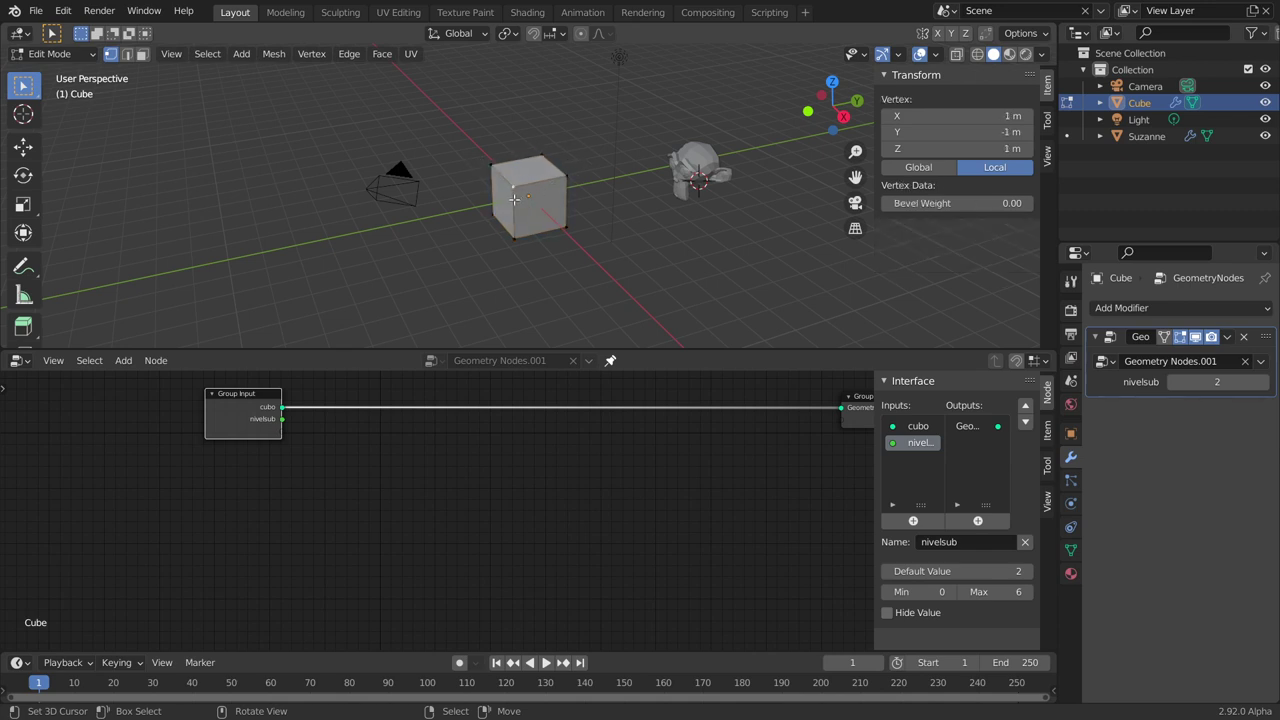
pyautogui.click(569, 228)
pyautogui.click(552, 154)
pyautogui.click(567, 177)
pyautogui.click(715, 156)
pyautogui.scroll(2, 638, 293)
pyautogui.scroll(1, 638, 293)
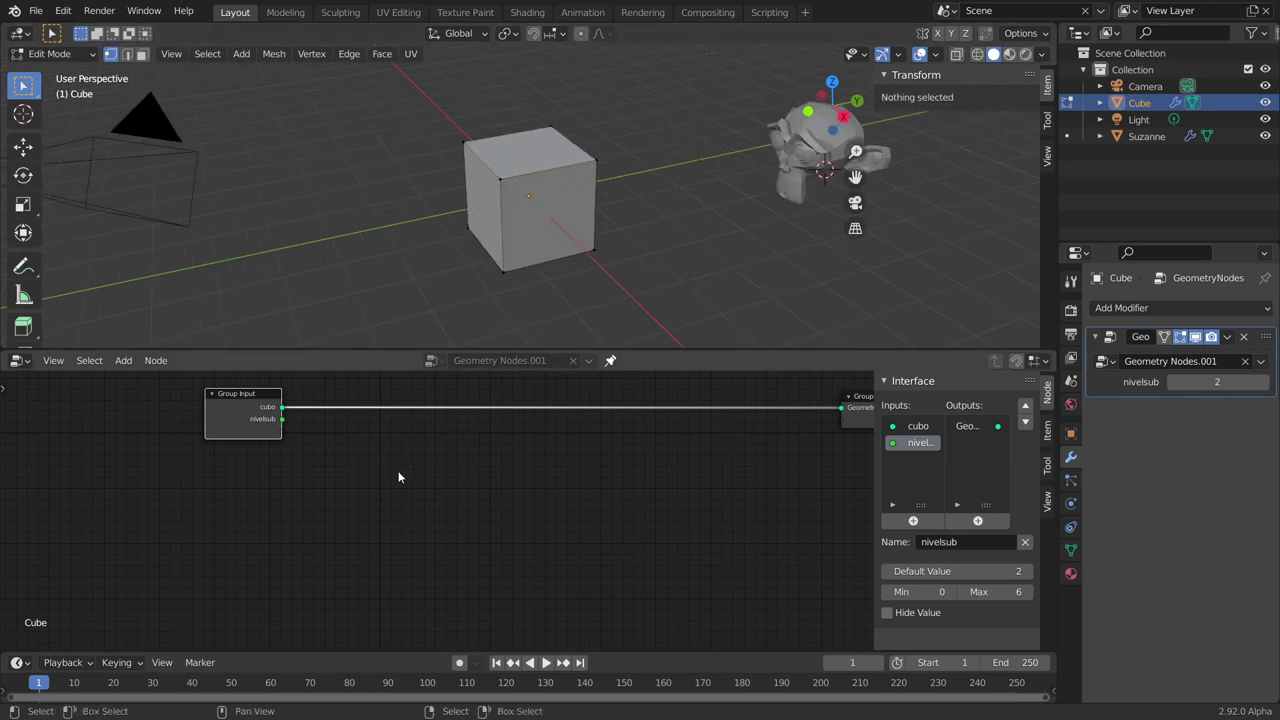
pyautogui.scroll(-1, 397, 477)
pyautogui.scroll(-1, 394, 489)
pyautogui.press('Tab')
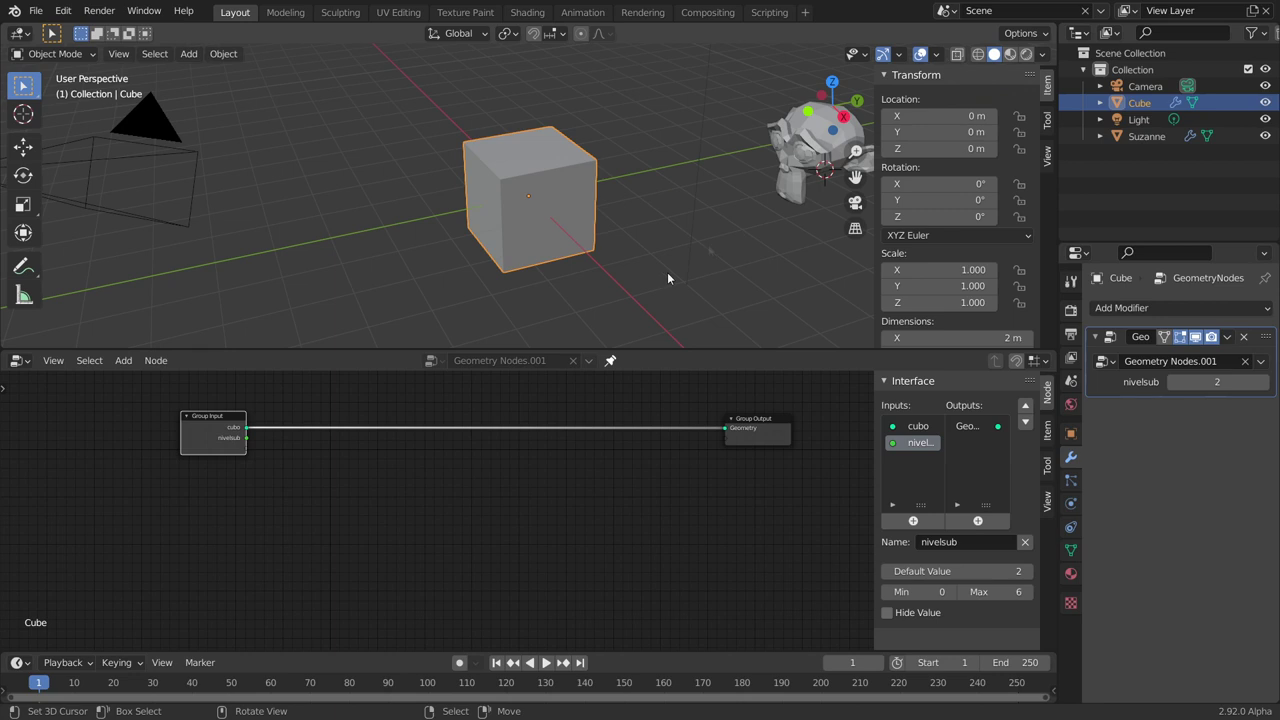
pyautogui.hotkey('shift', 'a')
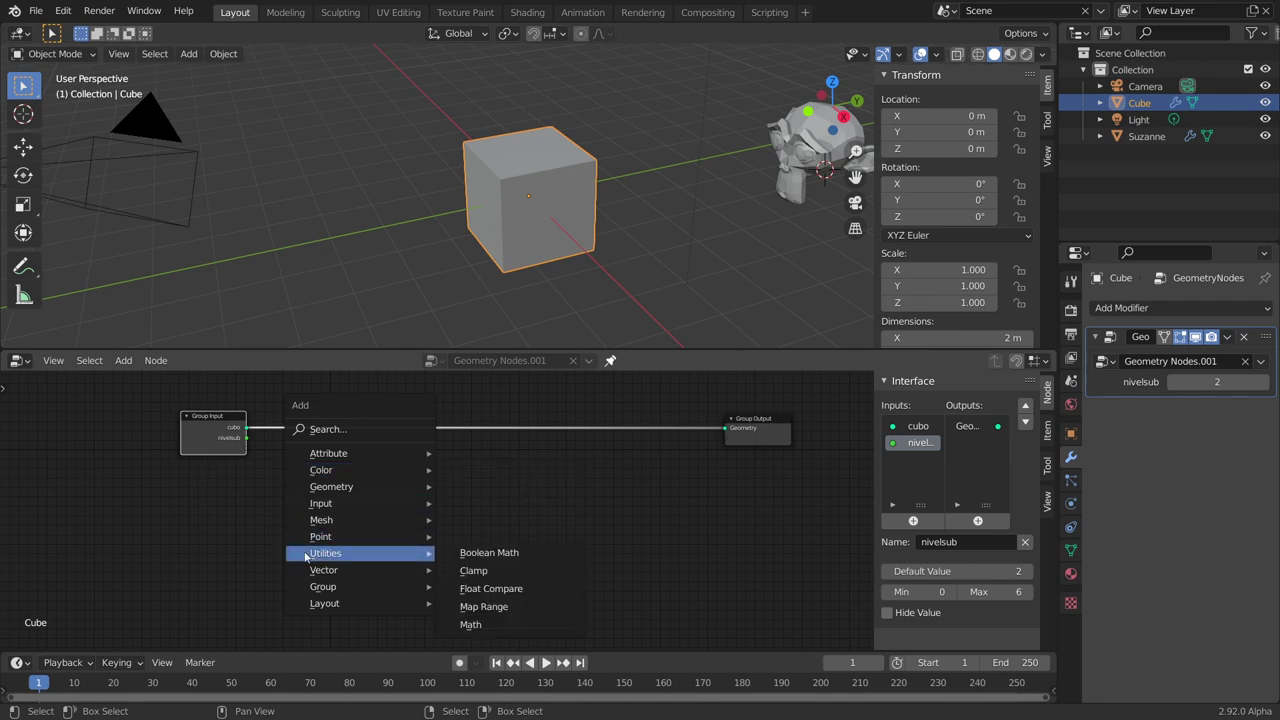
pyautogui.moveTo(321, 536)
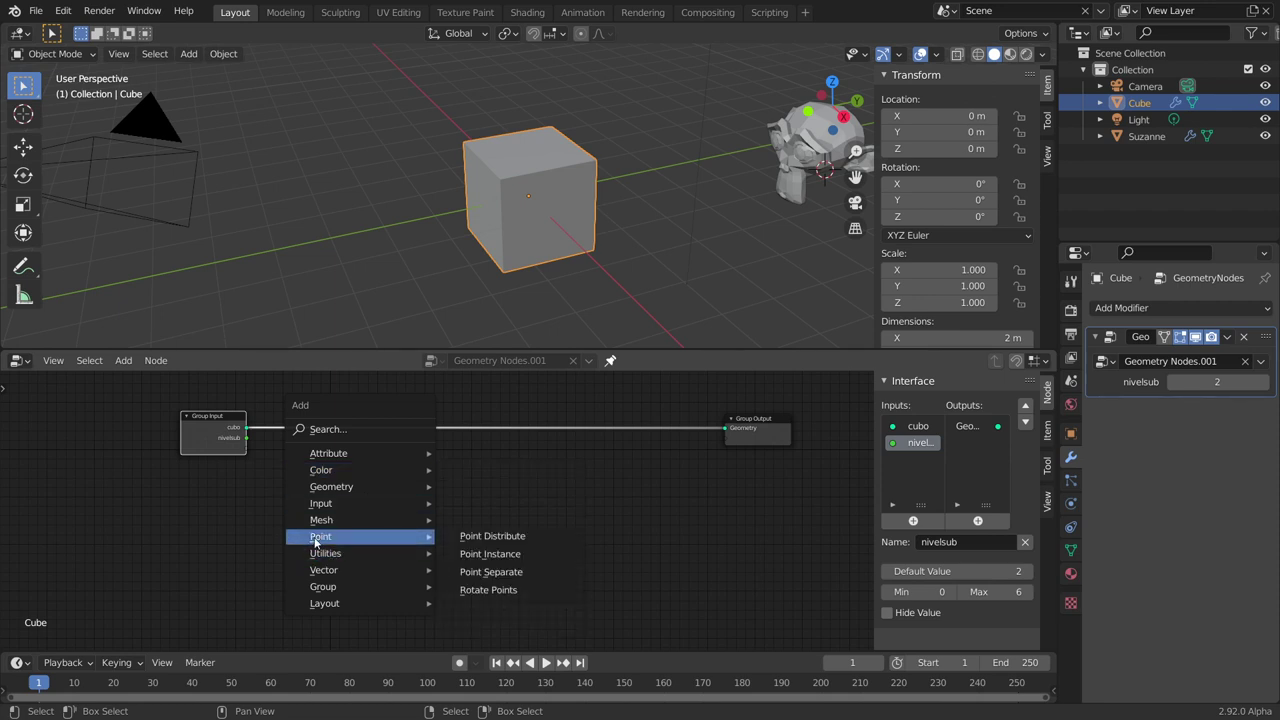
# Step: Add a Point Instance node and set its Object to Suzanne
pyautogui.click(493, 556)
pyautogui.click(486, 487)
pyautogui.scroll(1, 486, 487)
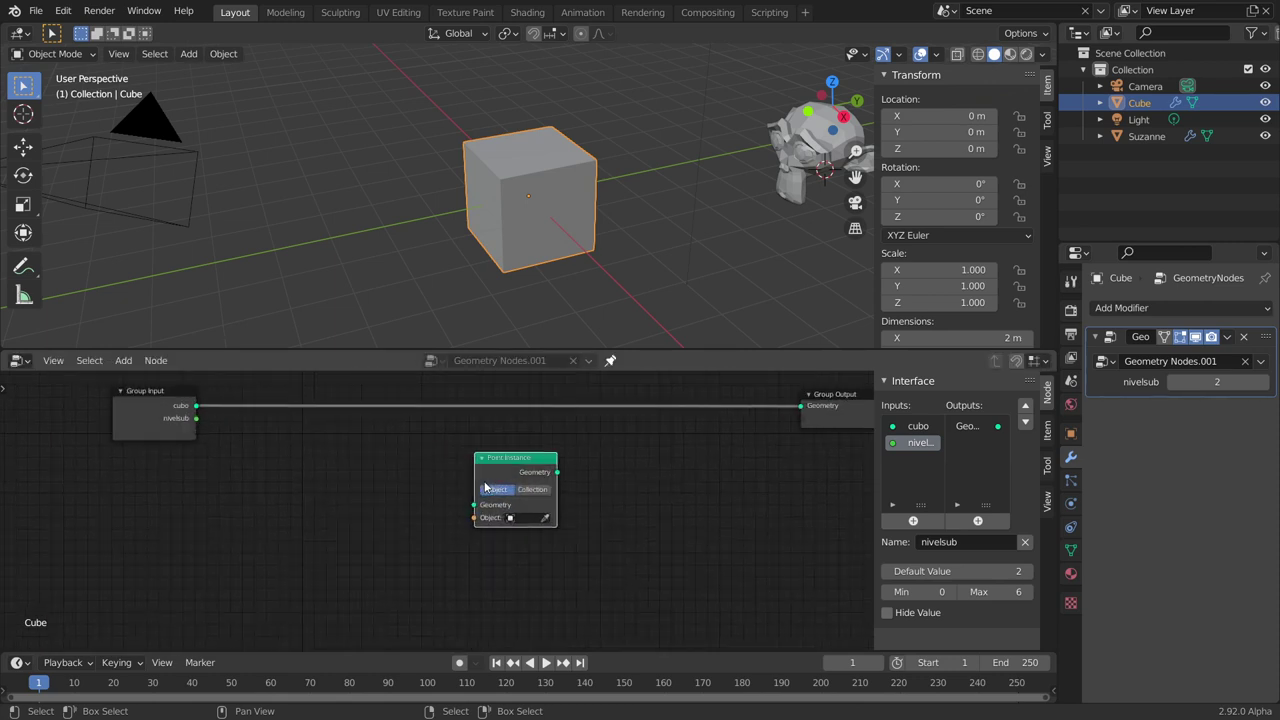
pyautogui.scroll(2, 486, 487)
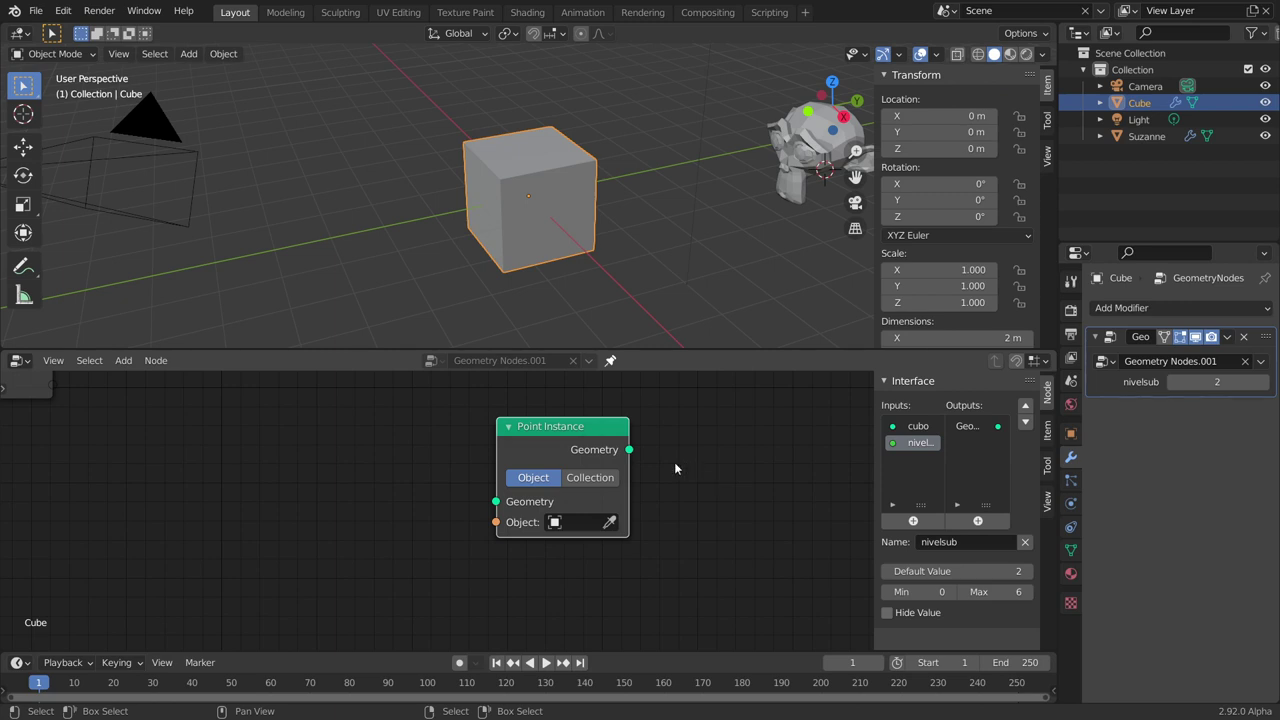
pyautogui.click(609, 522)
pyautogui.click(810, 117)
pyautogui.scroll(-1, 614, 421)
# Step: Wire cubo into Point Instance and Point Instance into Group Output, revealing the monkey grid
pyautogui.moveTo(614, 421); pyautogui.dragTo(435, 439, button='middle')
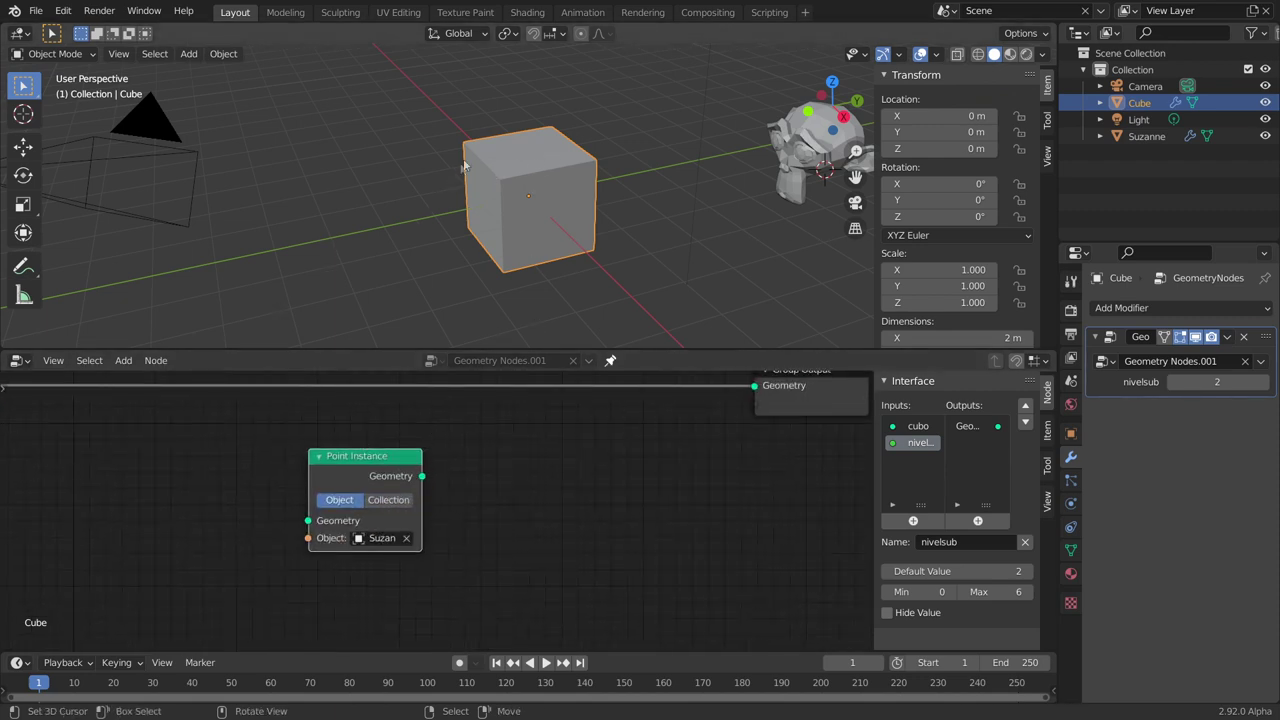
pyautogui.moveTo(428, 480); pyautogui.dragTo(756, 385)
pyautogui.moveTo(103, 466)
pyautogui.mouseDown(button='middle')
pyautogui.moveTo(323, 449)
pyautogui.moveTo(240, 465)
pyautogui.mouseUp(button='middle')
pyautogui.moveTo(156, 407); pyautogui.dragTo(535, 542)
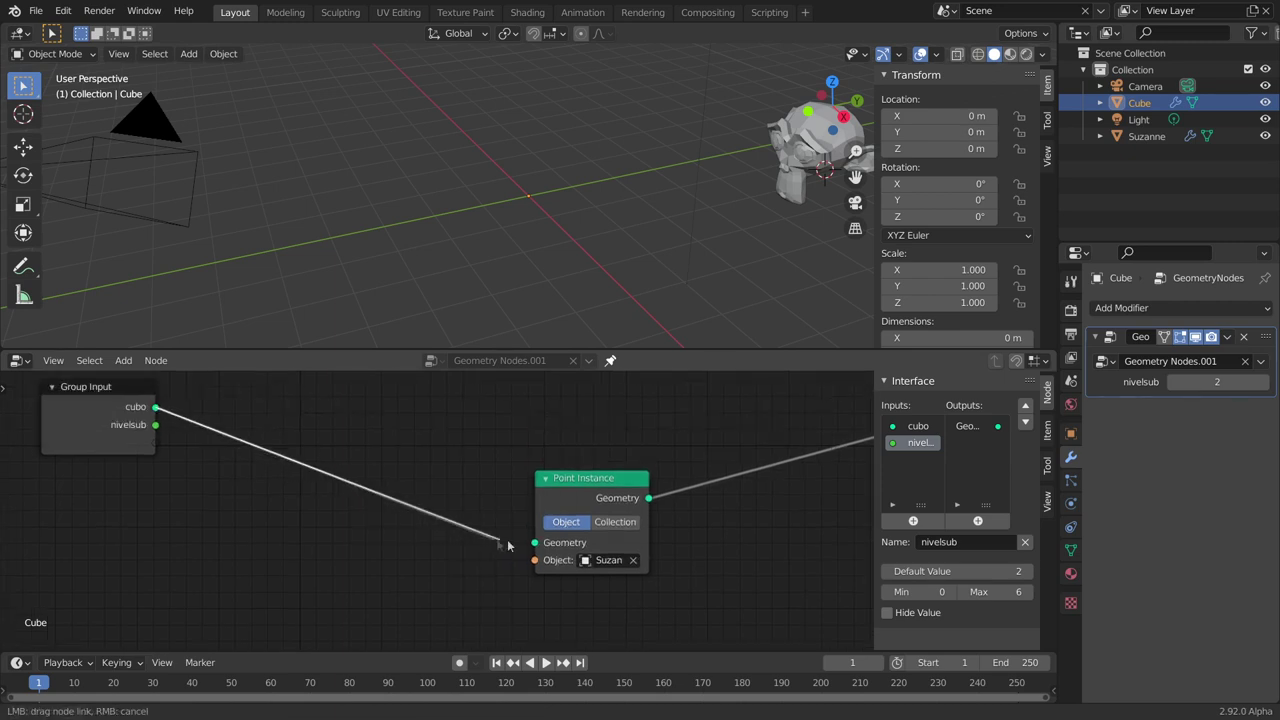
pyautogui.moveTo(579, 482); pyautogui.dragTo(535, 433)
pyautogui.moveTo(620, 190)
pyautogui.mouseDown(button='middle')
pyautogui.moveTo(744, 165)
pyautogui.moveTo(388, 174)
pyautogui.moveTo(799, 182)
pyautogui.mouseUp(button='middle')
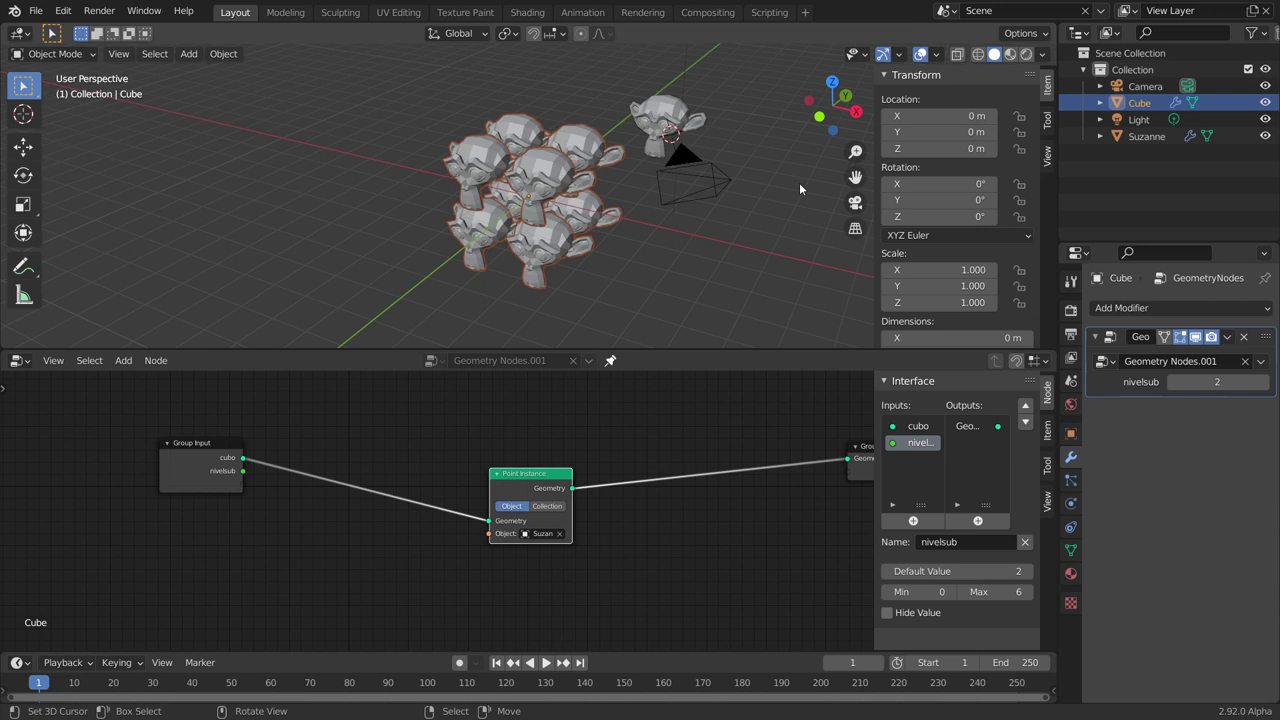
pyautogui.hotkey('shift', 'a')
pyautogui.moveTo(714, 184)
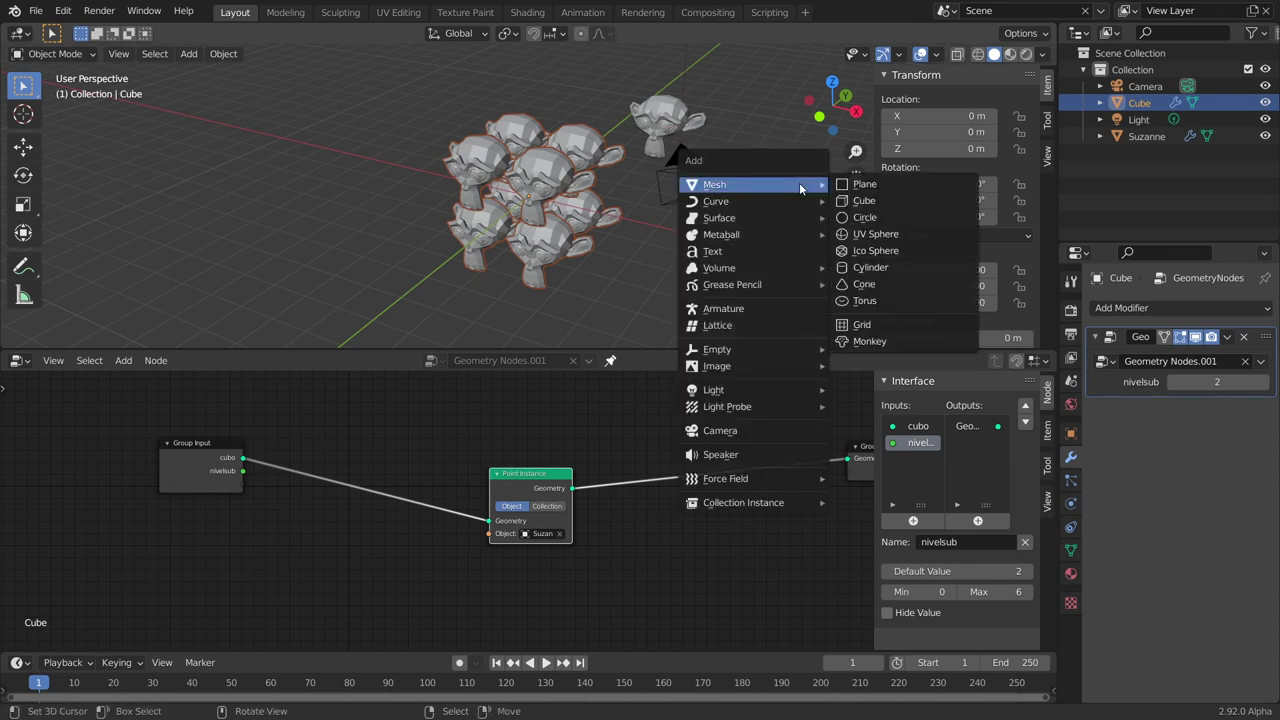
# Step: Add a UV sphere scaled to 4.435, toggling it into Edit Mode and back
pyautogui.click(858, 234)
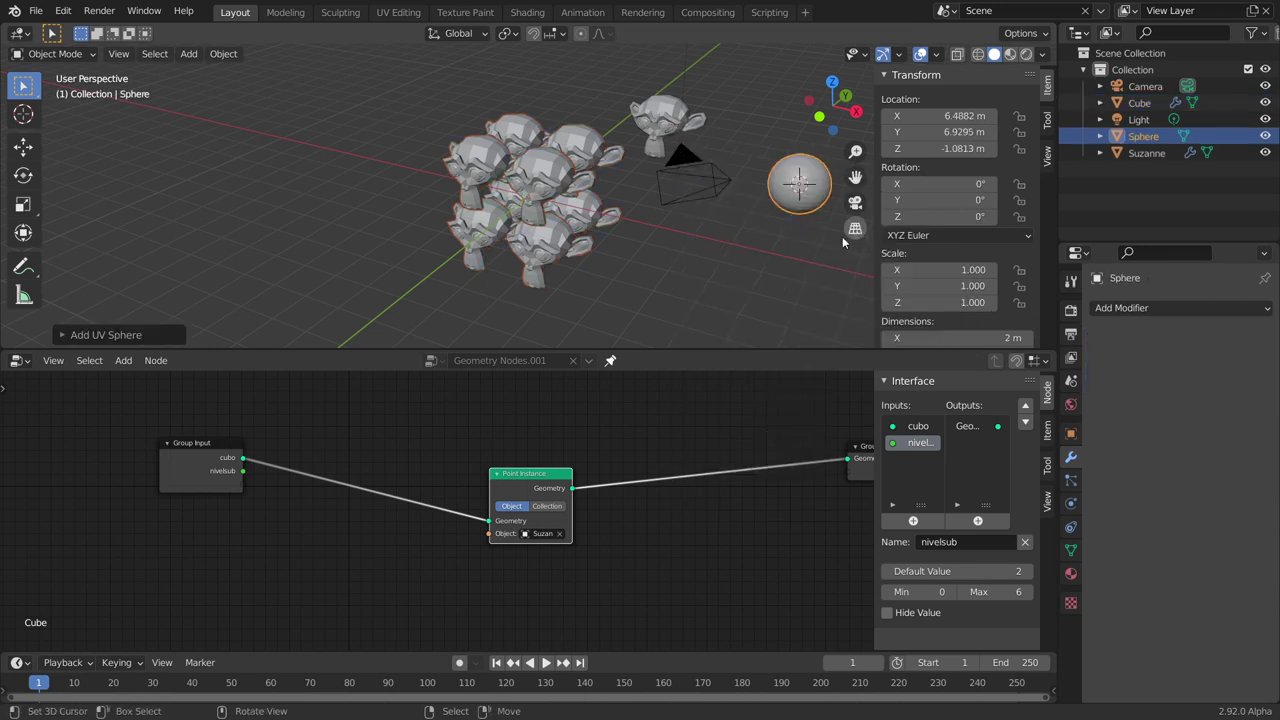
pyautogui.press('KP_Decimal')
pyautogui.click(60, 53)
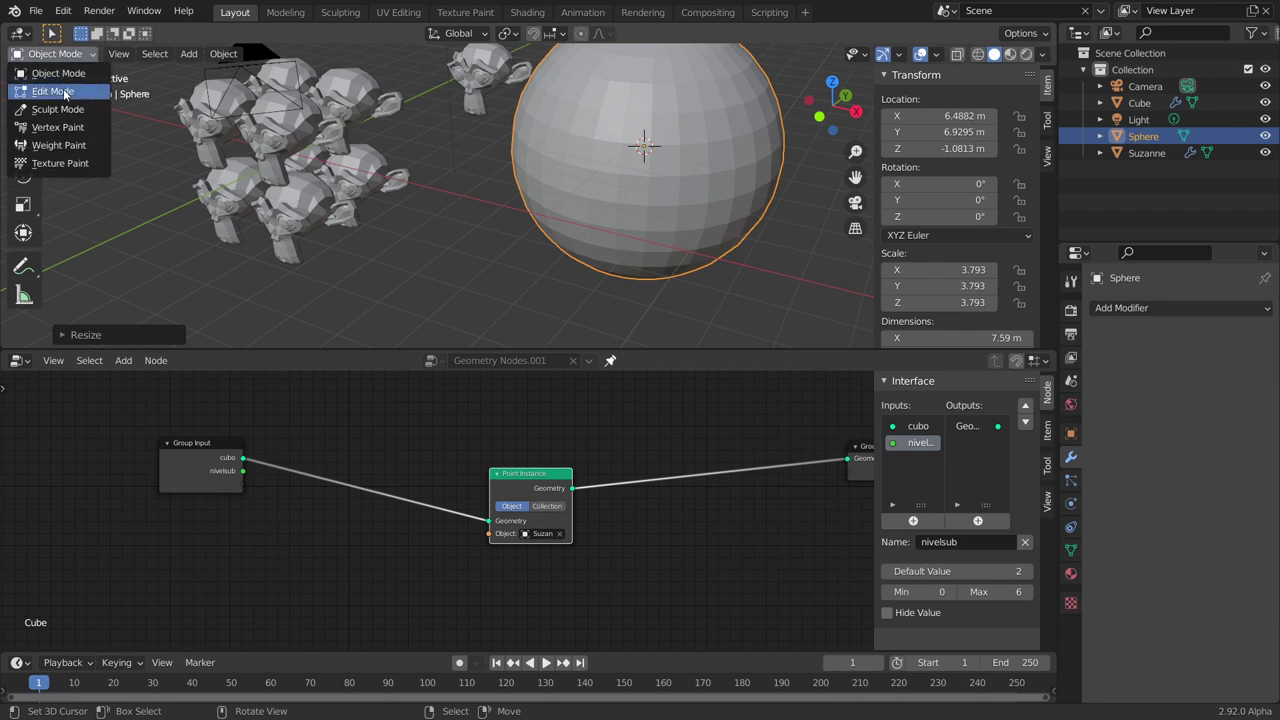
pyautogui.click(66, 93)
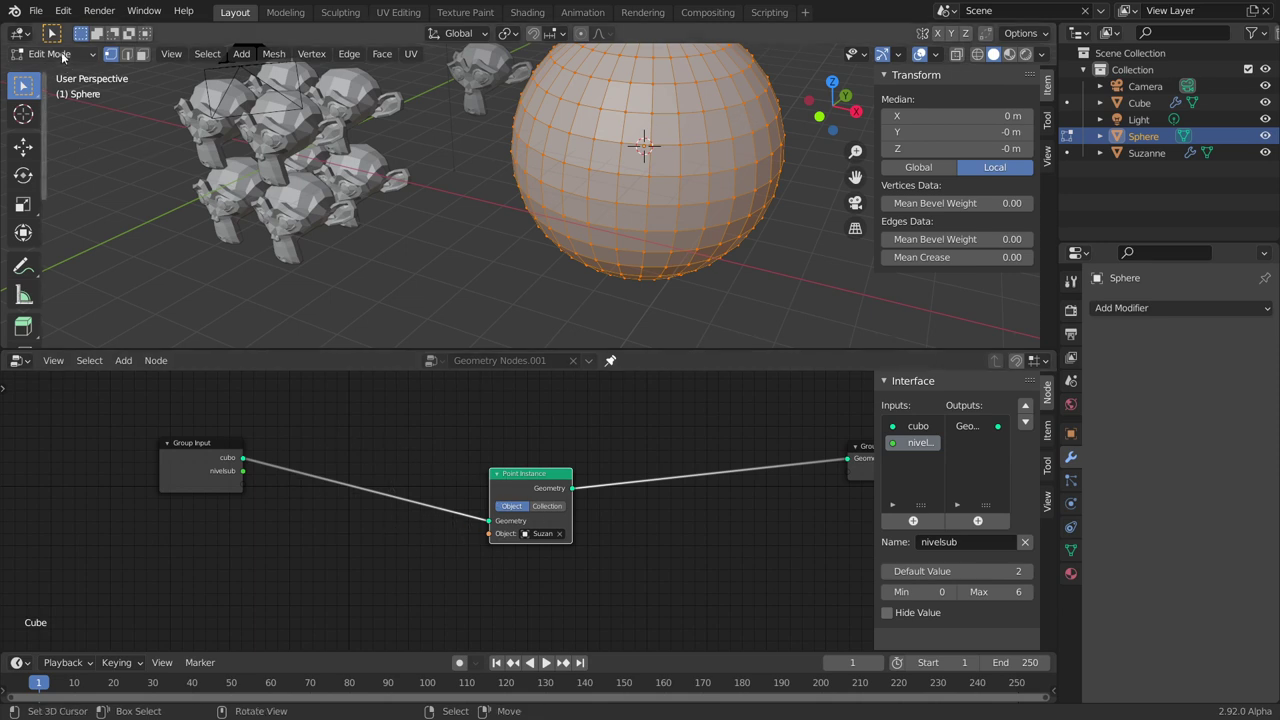
pyautogui.click(55, 53)
pyautogui.click(50, 72)
# Step: Frame all nodes and raise the Point Instance node level with Group Input
pyautogui.press('Home')
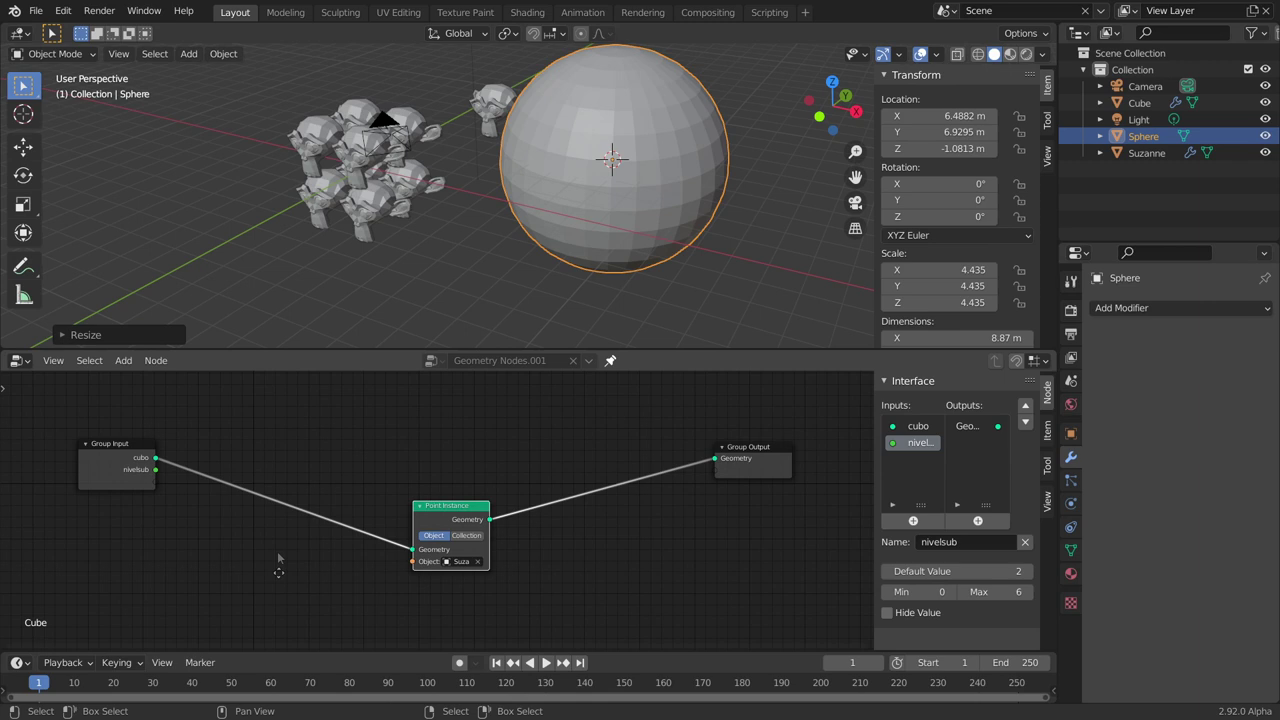
pyautogui.click(115, 446)
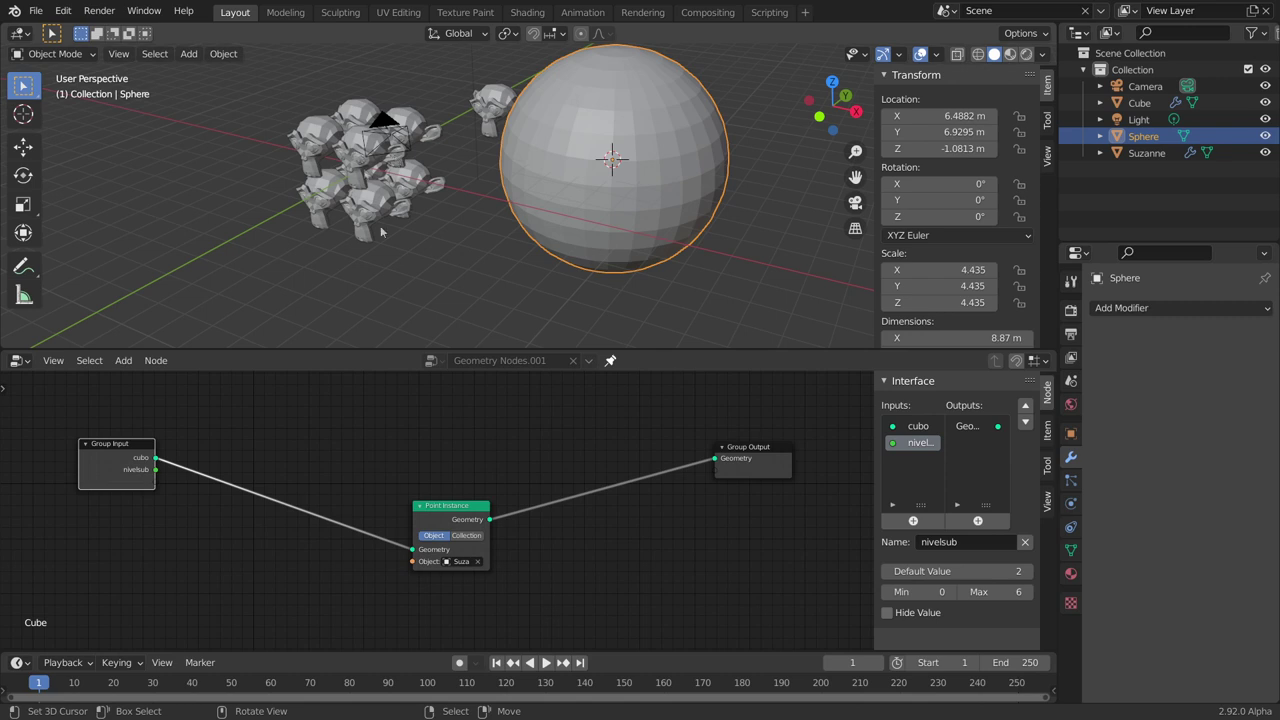
pyautogui.moveTo(430, 517); pyautogui.dragTo(440, 429)
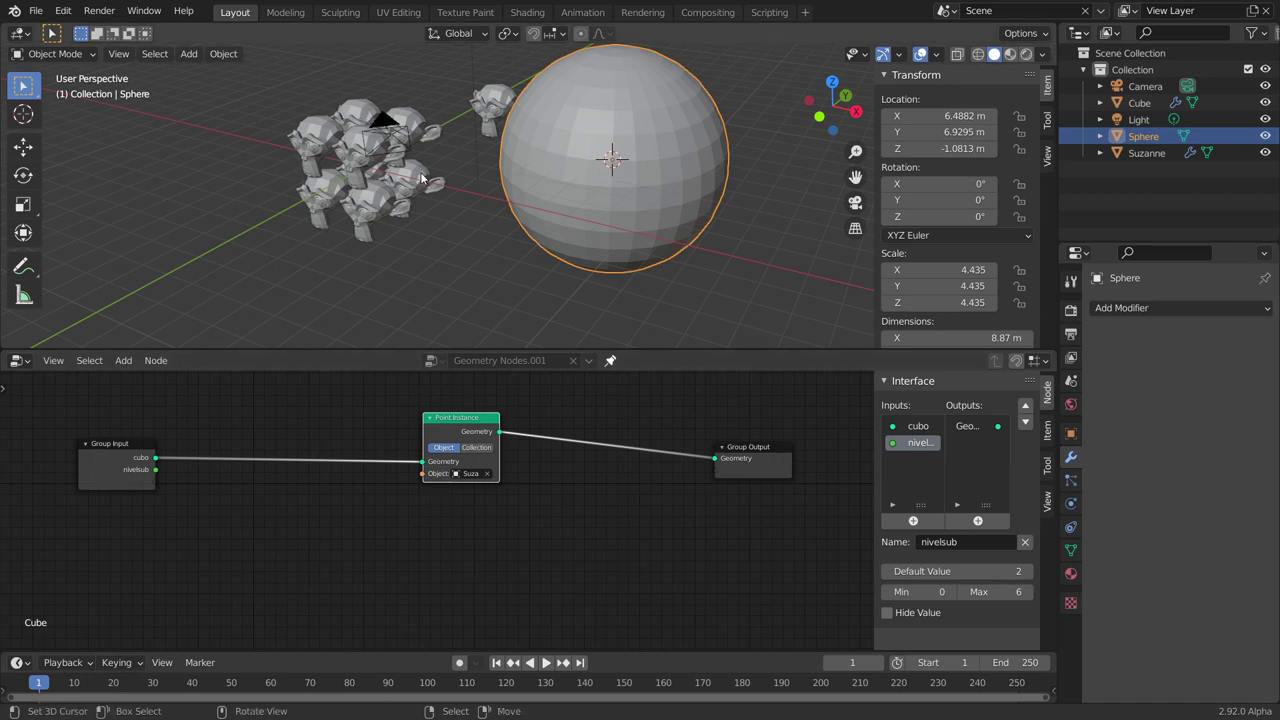
# Step: Add a Join Geometry node on the Point Instance–output link and connect cubo to it
pyautogui.moveTo(760, 449); pyautogui.dragTo(739, 396)
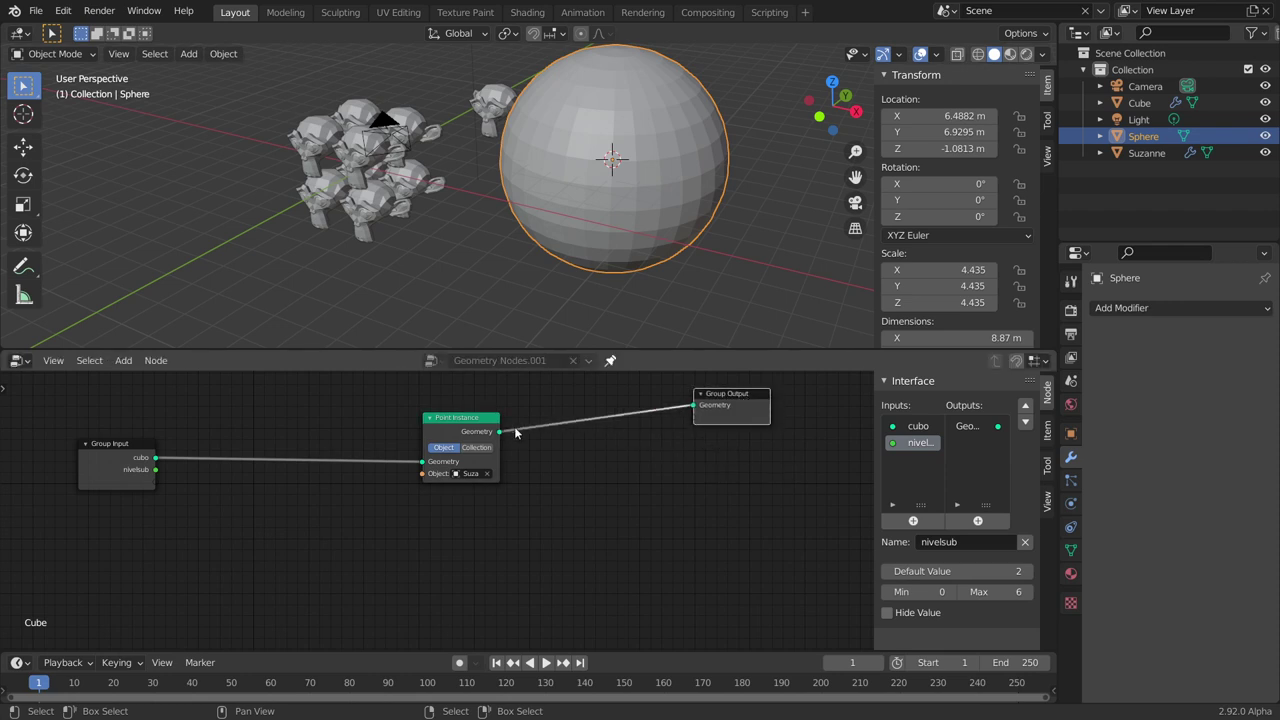
pyautogui.moveTo(471, 415); pyautogui.dragTo(443, 400)
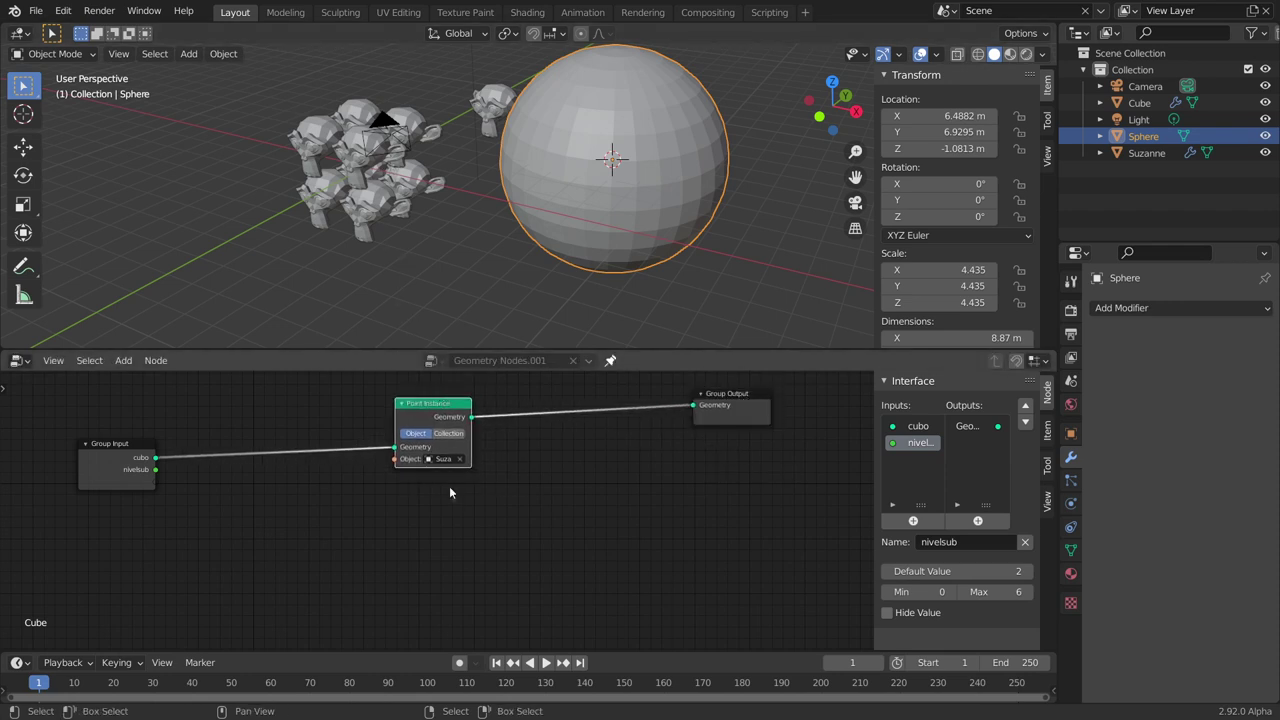
pyautogui.hotkey('shift', 'a')
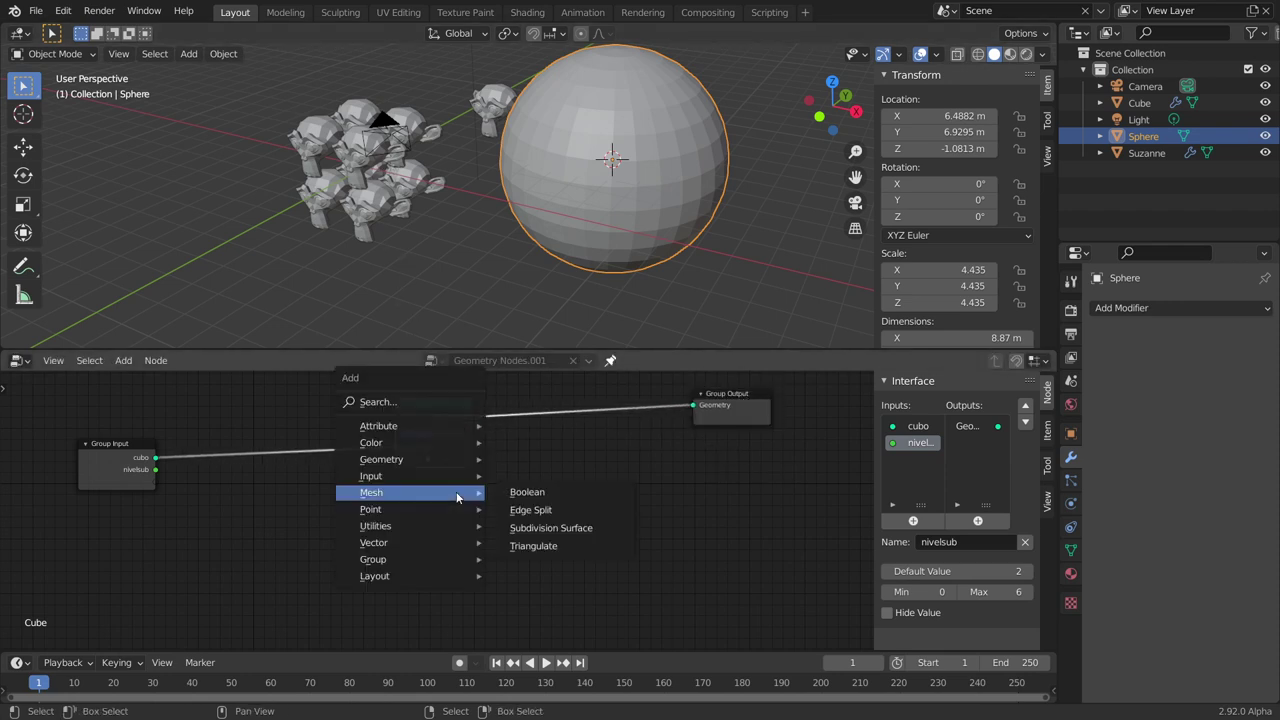
pyautogui.moveTo(381, 459)
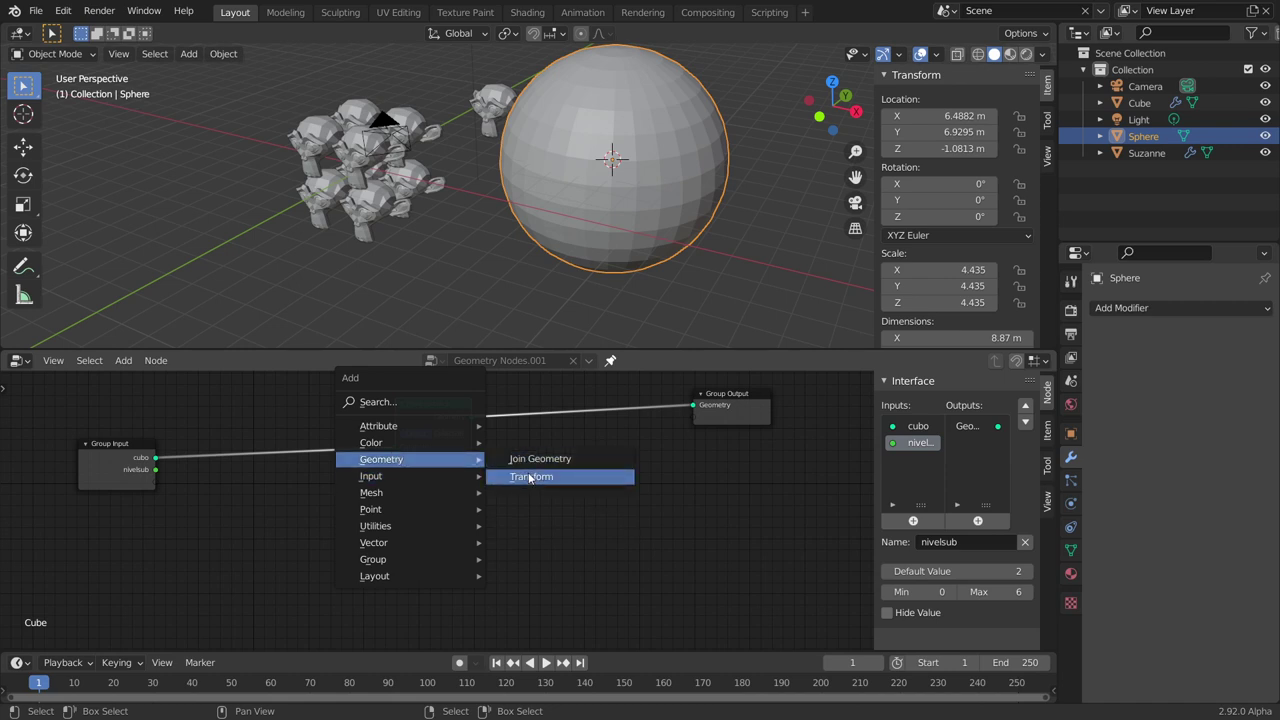
pyautogui.click(531, 459)
pyautogui.click(528, 412)
pyautogui.moveTo(156, 457); pyautogui.dragTo(531, 457)
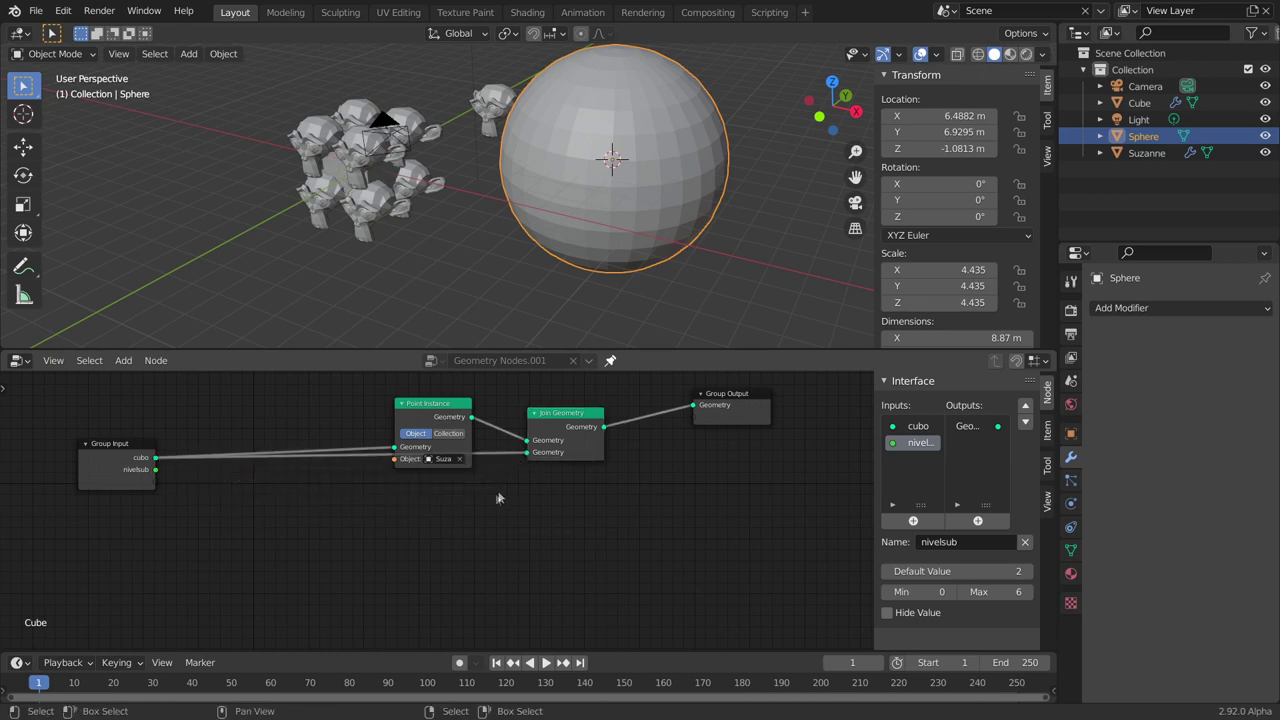
# Step: Move Join Geometry below Point Instance and pull it out of the node chain
pyautogui.scroll(3, 354, 189)
pyautogui.moveTo(354, 189)
pyautogui.mouseDown(button='middle')
pyautogui.moveTo(510, 158)
pyautogui.moveTo(470, 300)
pyautogui.mouseUp(button='middle')
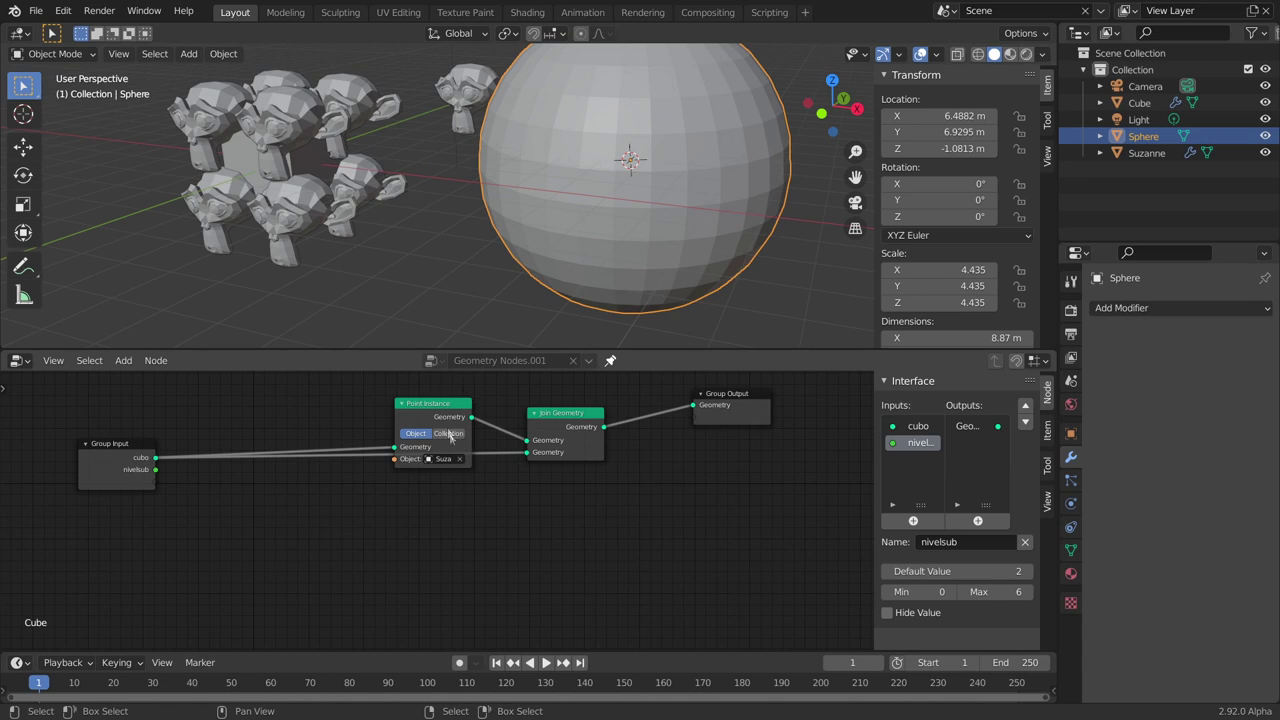
pyautogui.moveTo(568, 428); pyautogui.dragTo(562, 519)
pyautogui.moveTo(113, 463); pyautogui.dragTo(156, 477, button='middle')
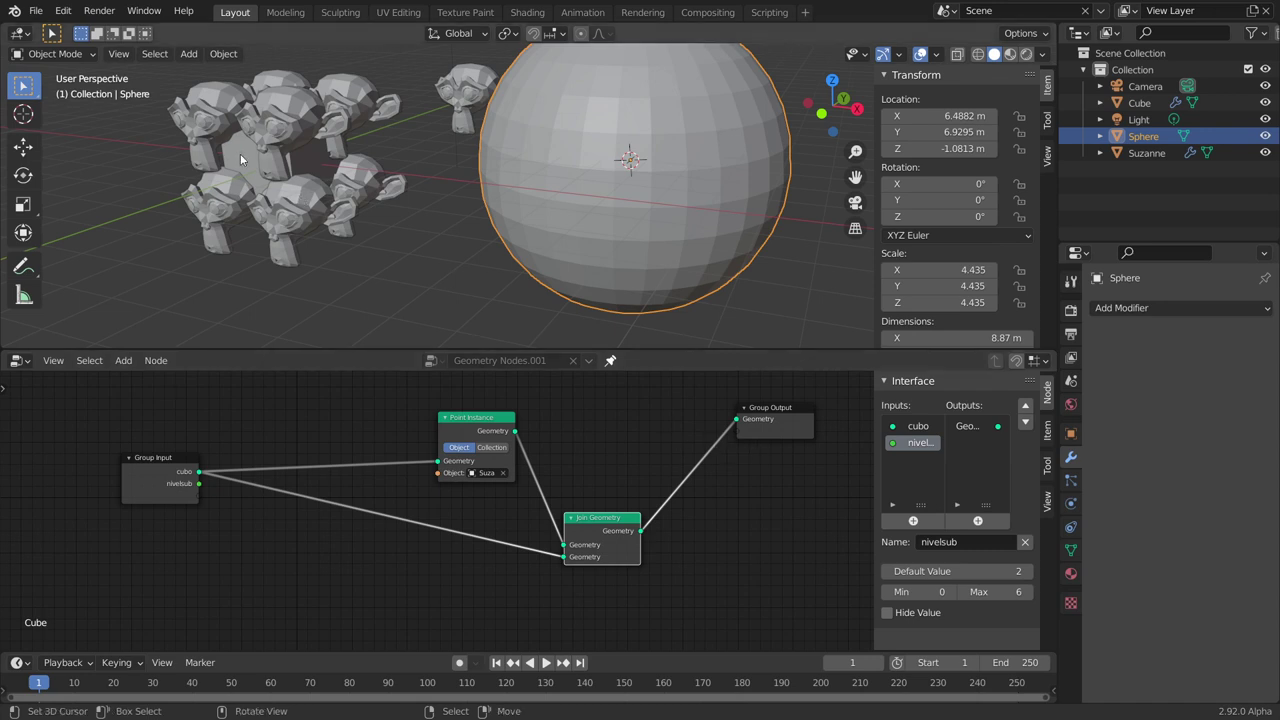
pyautogui.moveTo(565, 557)
pyautogui.mouseDown()
pyautogui.moveTo(543, 543)
pyautogui.moveTo(737, 419)
pyautogui.mouseUp()
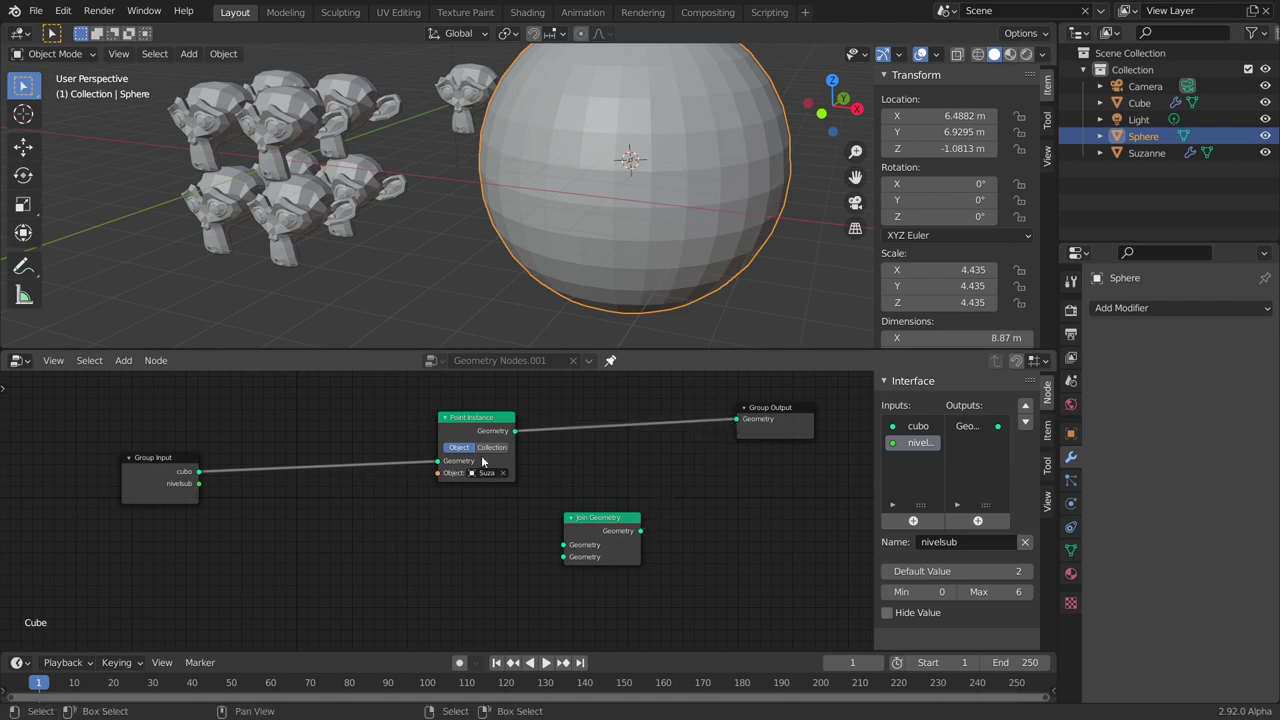
pyautogui.moveTo(477, 423); pyautogui.dragTo(508, 404)
pyautogui.scroll(2, 490, 460)
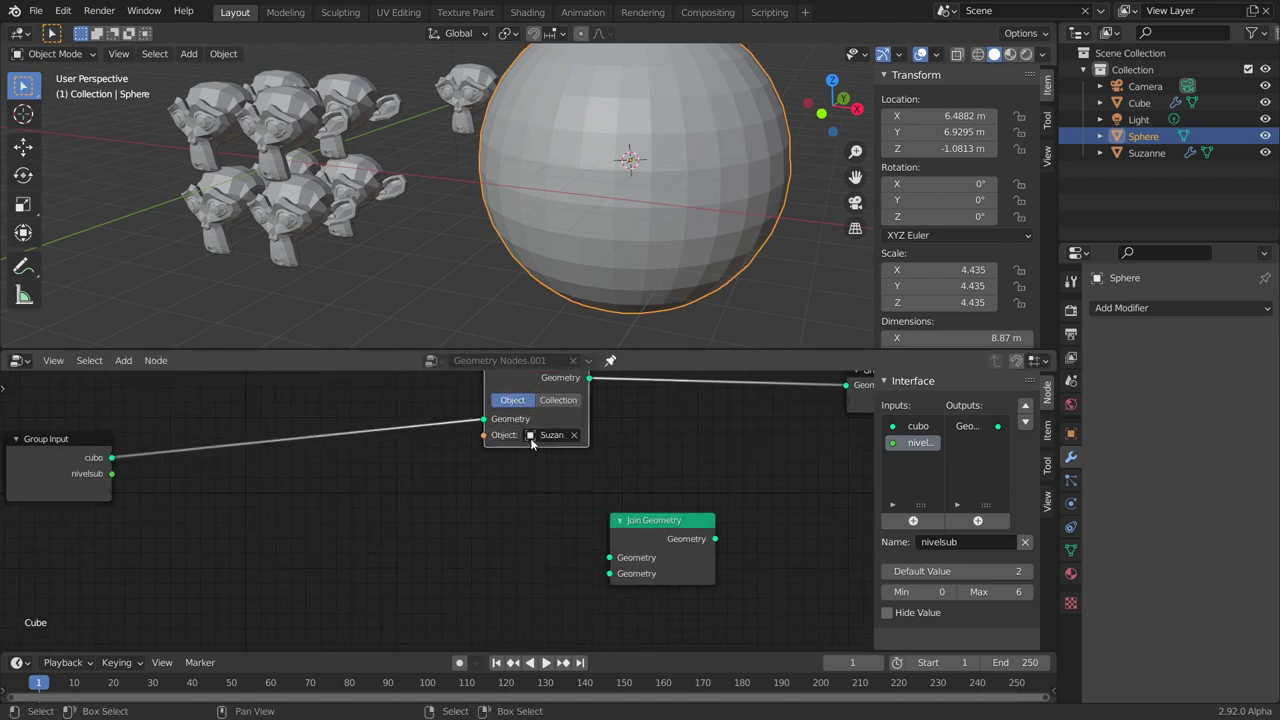
# Step: Reinsert Join Geometry between Point Instance and Group Output and link cubo into it
pyautogui.scroll(1, 468, 503)
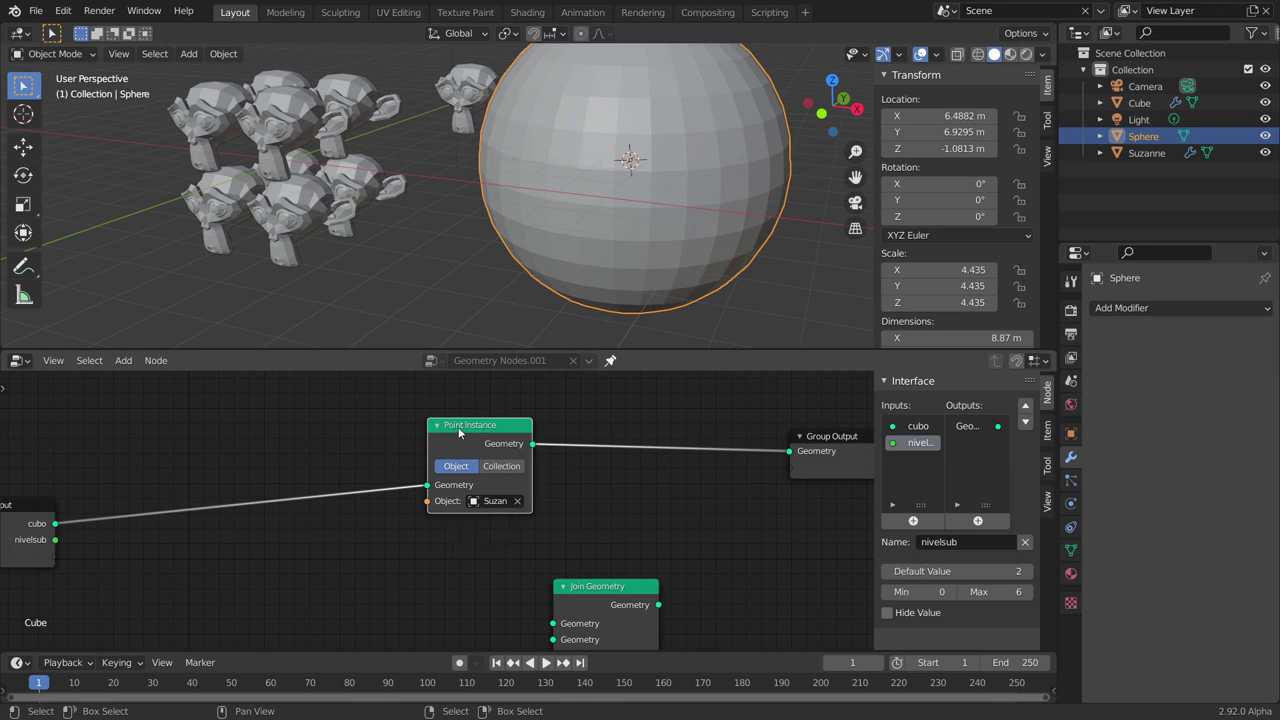
pyautogui.moveTo(414, 596); pyautogui.dragTo(464, 558, button='middle')
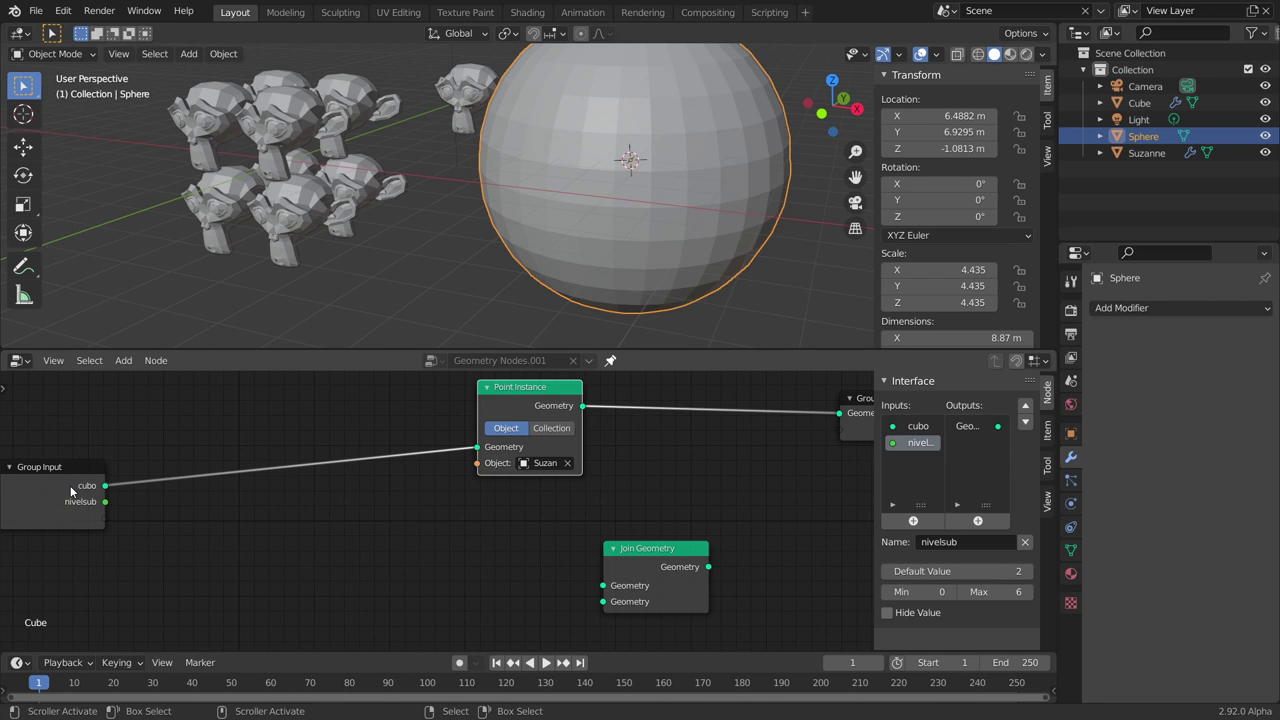
pyautogui.moveTo(635, 434); pyautogui.dragTo(454, 428, button='middle')
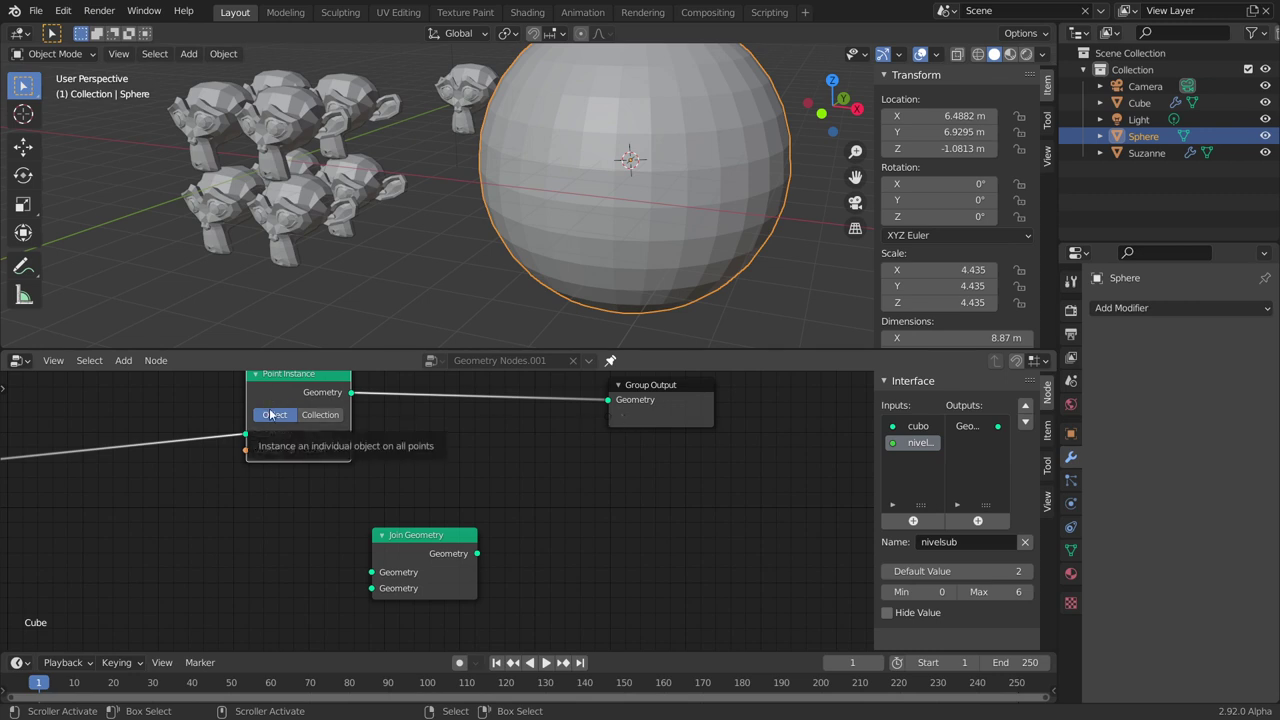
pyautogui.moveTo(270, 414); pyautogui.dragTo(416, 391, button='middle')
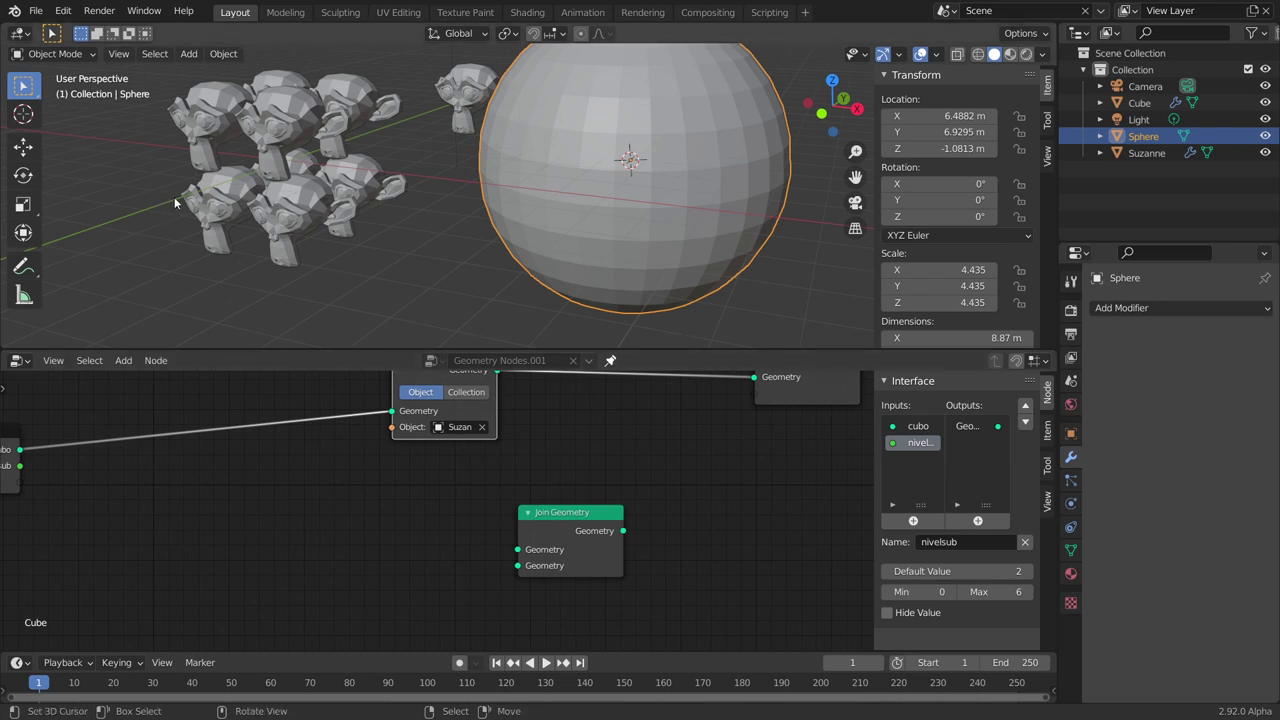
pyautogui.scroll(-2, 480, 462)
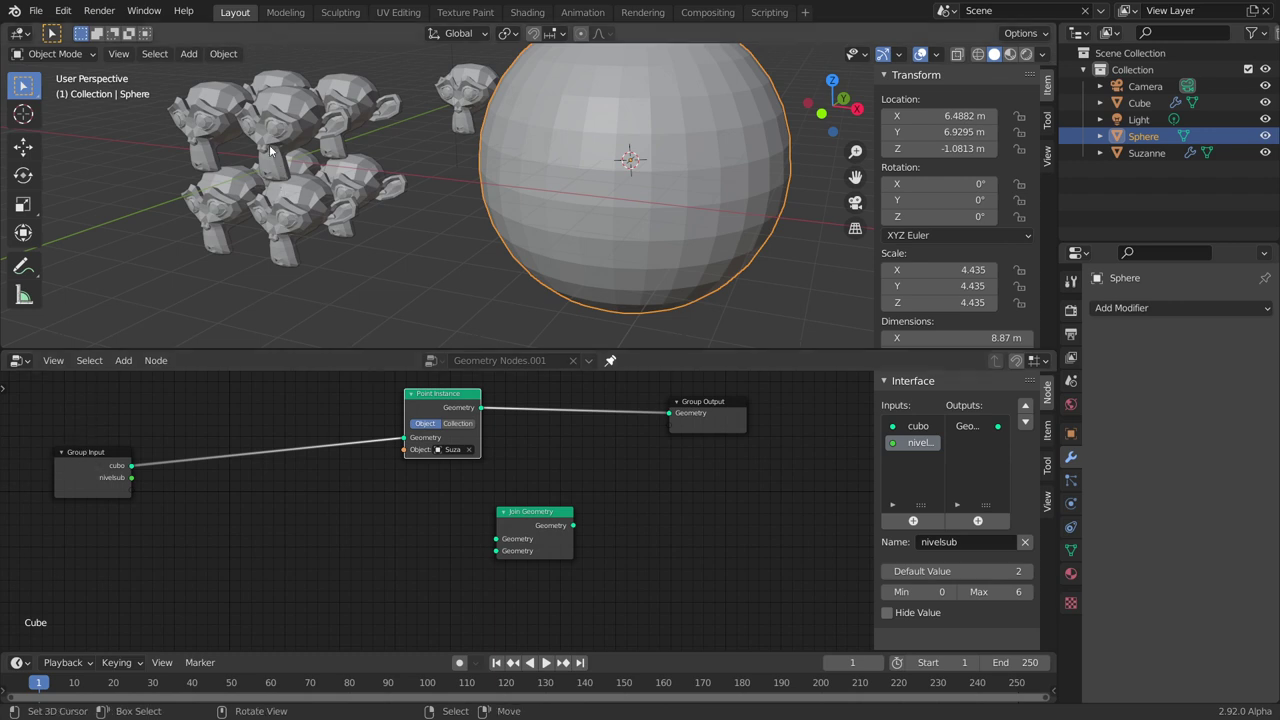
pyautogui.moveTo(558, 516); pyautogui.dragTo(590, 396)
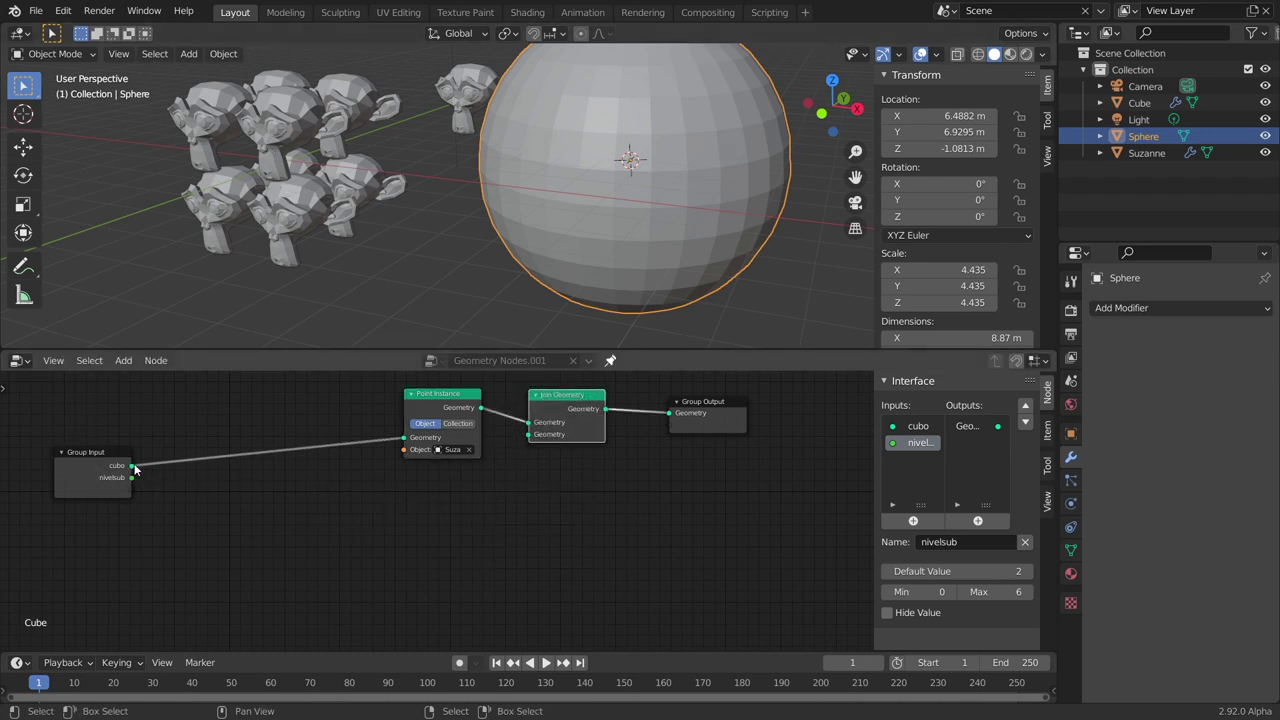
pyautogui.moveTo(133, 468)
pyautogui.mouseDown()
pyautogui.moveTo(746, 419)
pyautogui.moveTo(431, 406)
pyautogui.mouseUp()
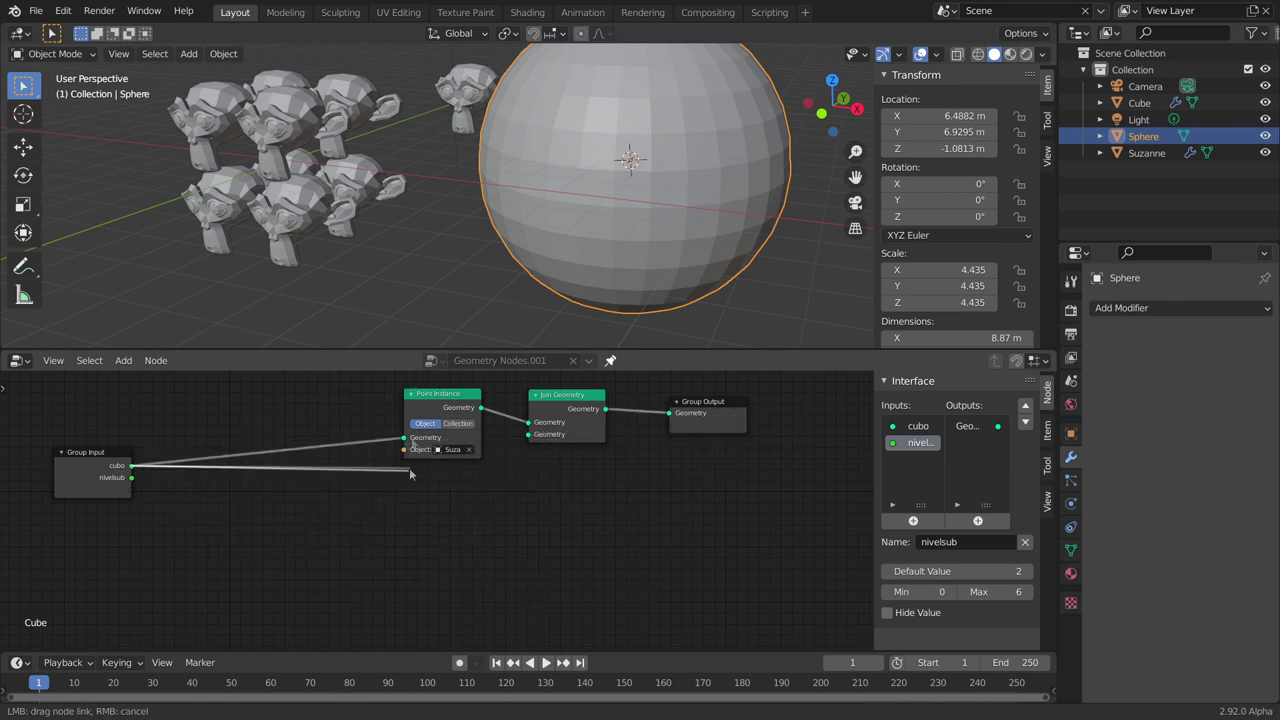
pyautogui.moveTo(433, 434)
pyautogui.mouseDown()
pyautogui.moveTo(510, 498)
pyautogui.moveTo(529, 434)
pyautogui.moveTo(564, 480)
pyautogui.mouseUp()
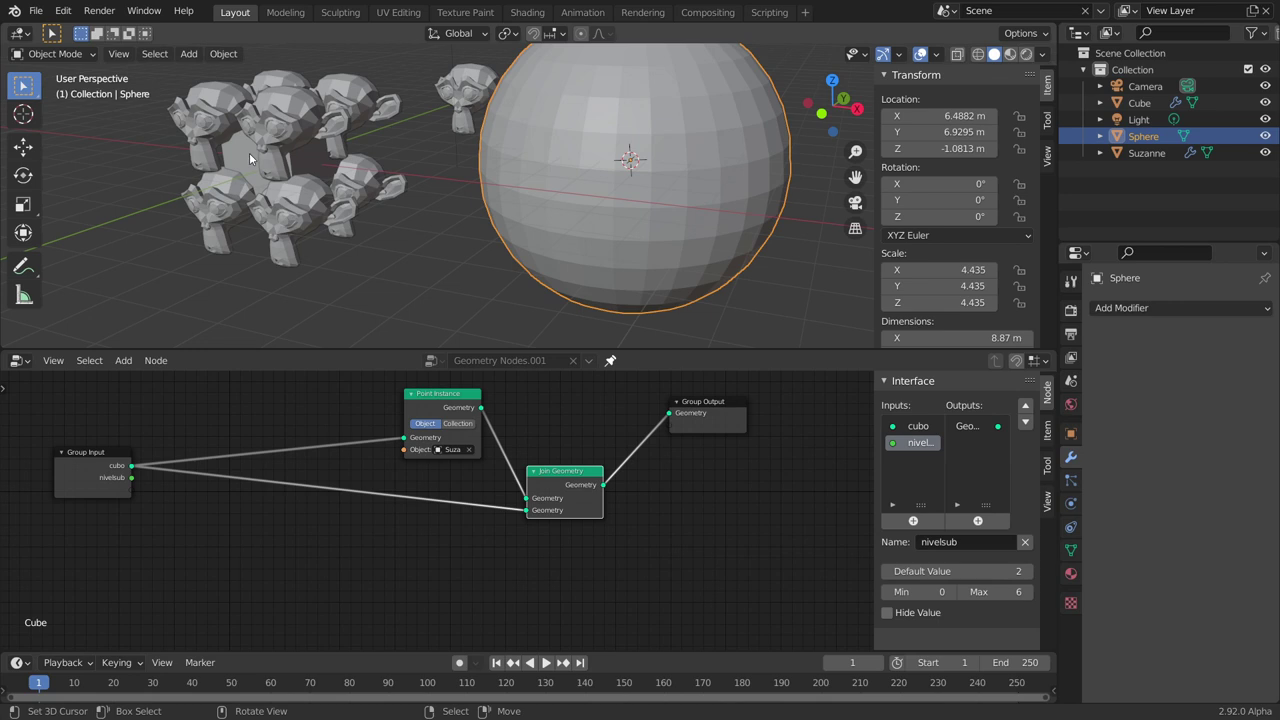
# Step: Cut the cubo link, delete Join Geometry, and connect Point Instance straight to Group Output
pyautogui.keyDown('ctrl'); pyautogui.moveTo(527, 512); pyautogui.dragTo(467, 519, button='right'); pyautogui.keyUp('ctrl')
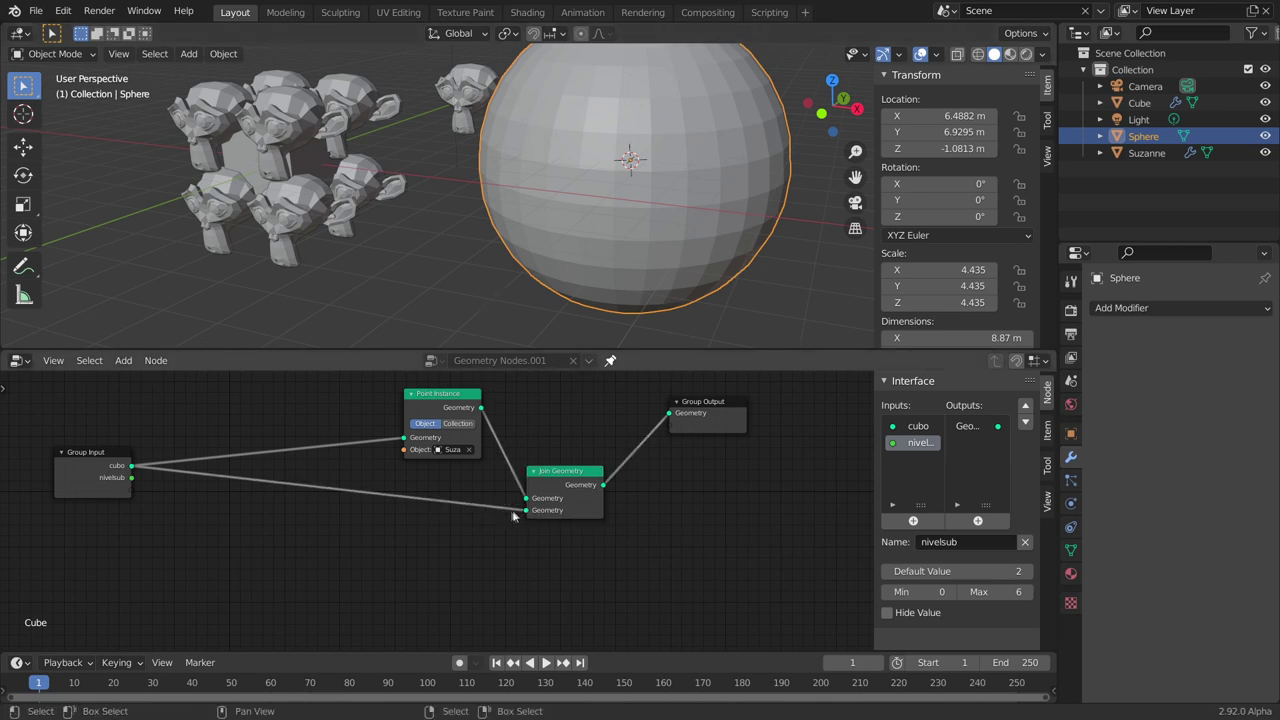
pyautogui.moveTo(532, 518); pyautogui.dragTo(502, 515)
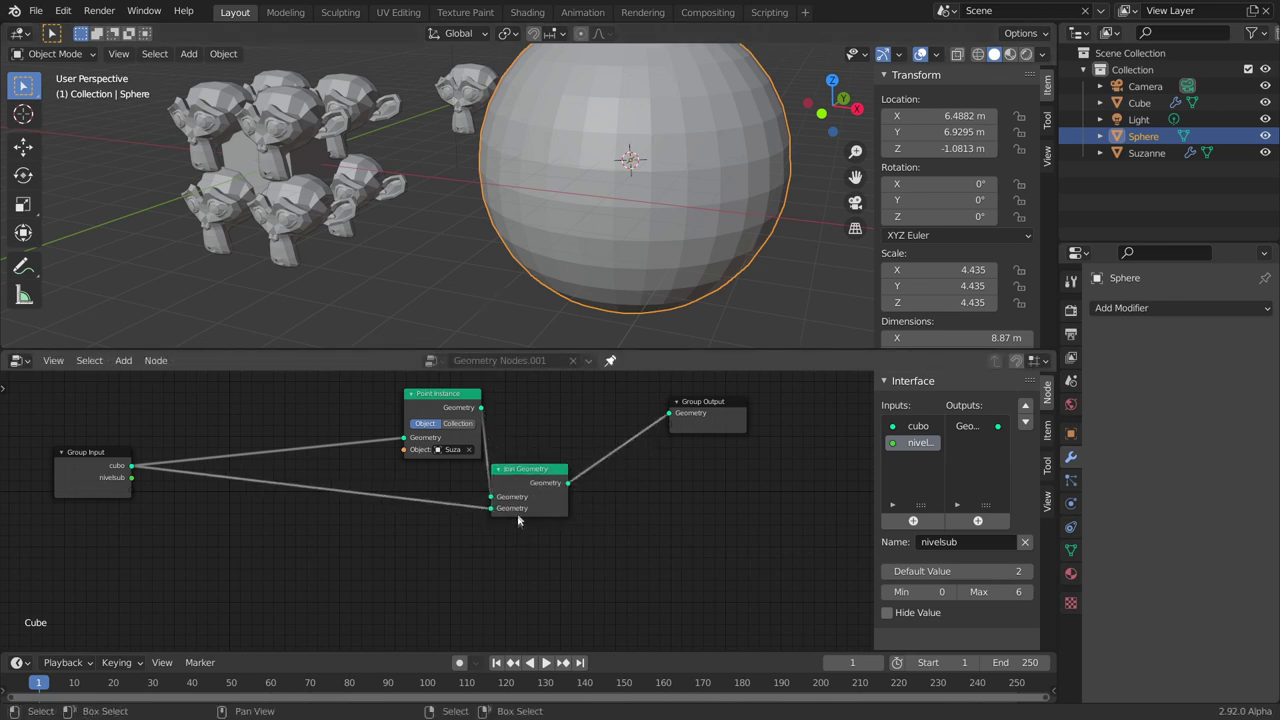
pyautogui.press('x')
pyautogui.moveTo(482, 408); pyautogui.dragTo(679, 414)
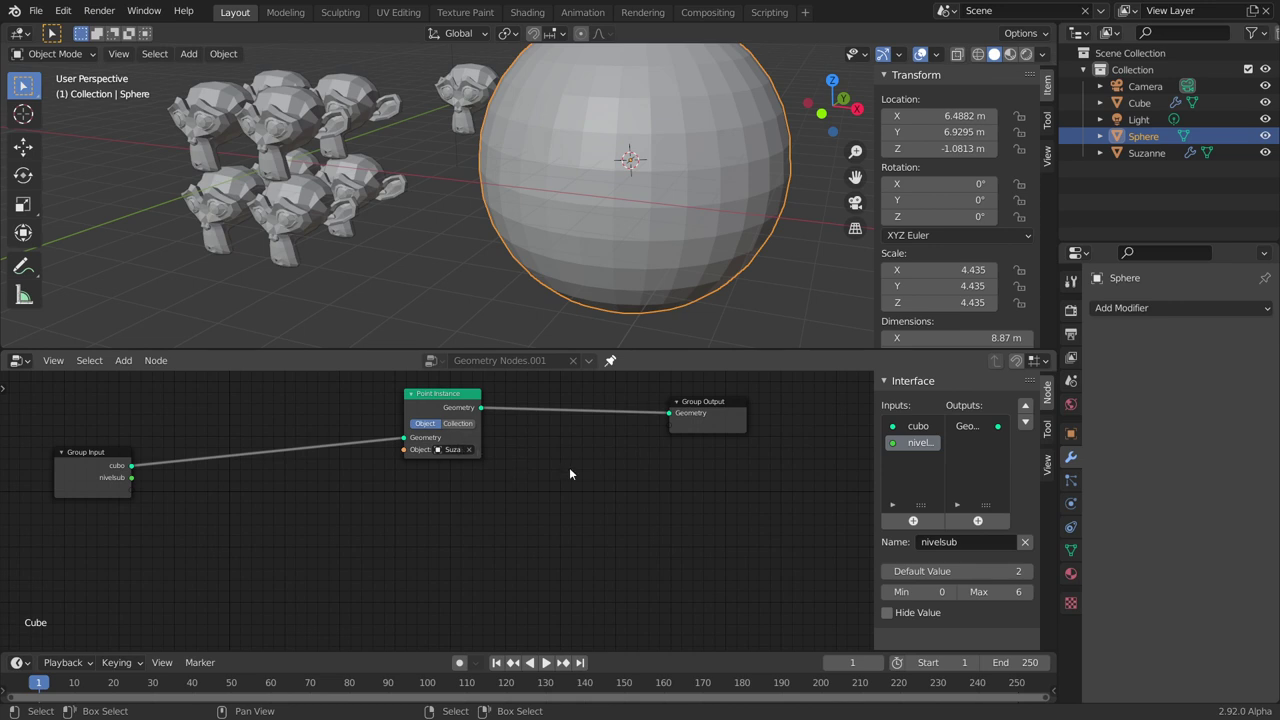
pyautogui.press('Home')
pyautogui.hotkey('shift', 'a')
pyautogui.moveTo(523, 546)
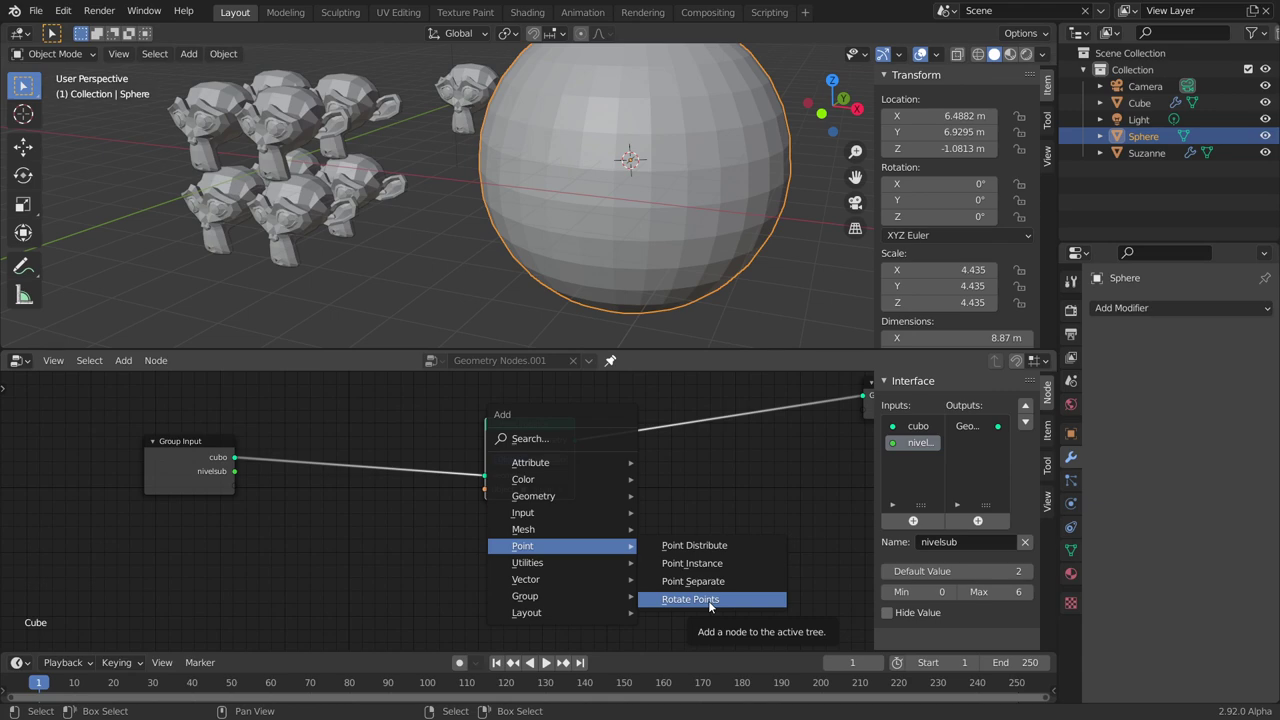
# Step: Move the large sphere away to 14.094, 18.651, 3.5486 and orbit to inspect the monkeys
pyautogui.click(692, 563)
pyautogui.moveTo(430, 230)
pyautogui.mouseDown(button='middle')
pyautogui.moveTo(368, 160)
pyautogui.moveTo(500, 190)
pyautogui.mouseUp(button='middle')
pyautogui.press('g')
pyautogui.click(550, 191)
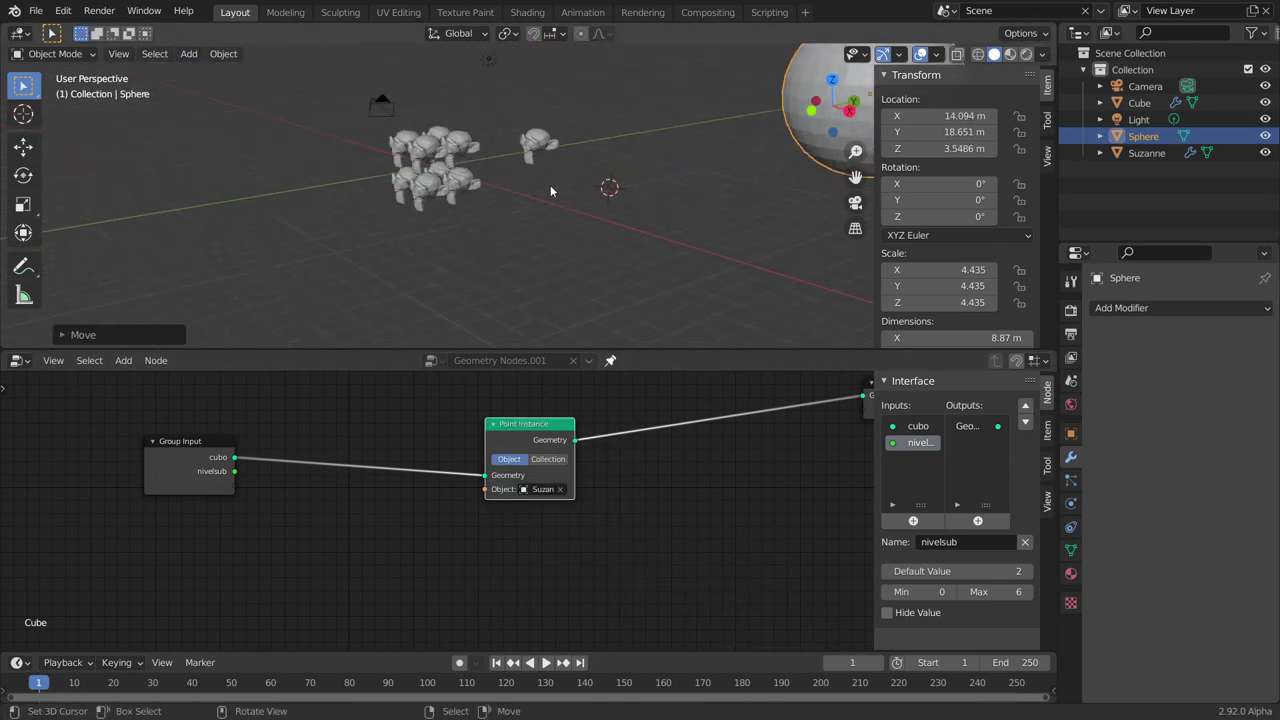
pyautogui.scroll(3, 550, 184)
pyautogui.moveTo(397, 190)
pyautogui.mouseDown(button='middle')
pyautogui.moveTo(490, 207)
pyautogui.moveTo(594, 180)
pyautogui.mouseUp(button='middle')
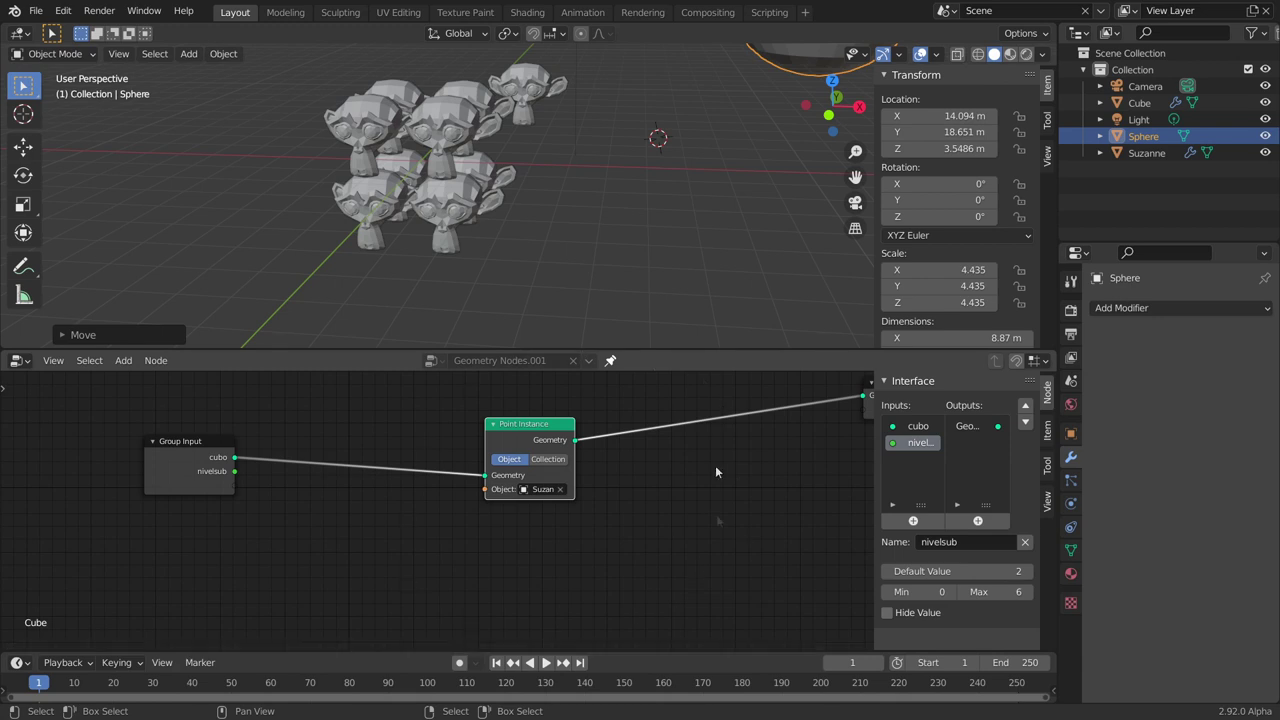
pyautogui.moveTo(588, 256); pyautogui.dragTo(442, 262, button='middle')
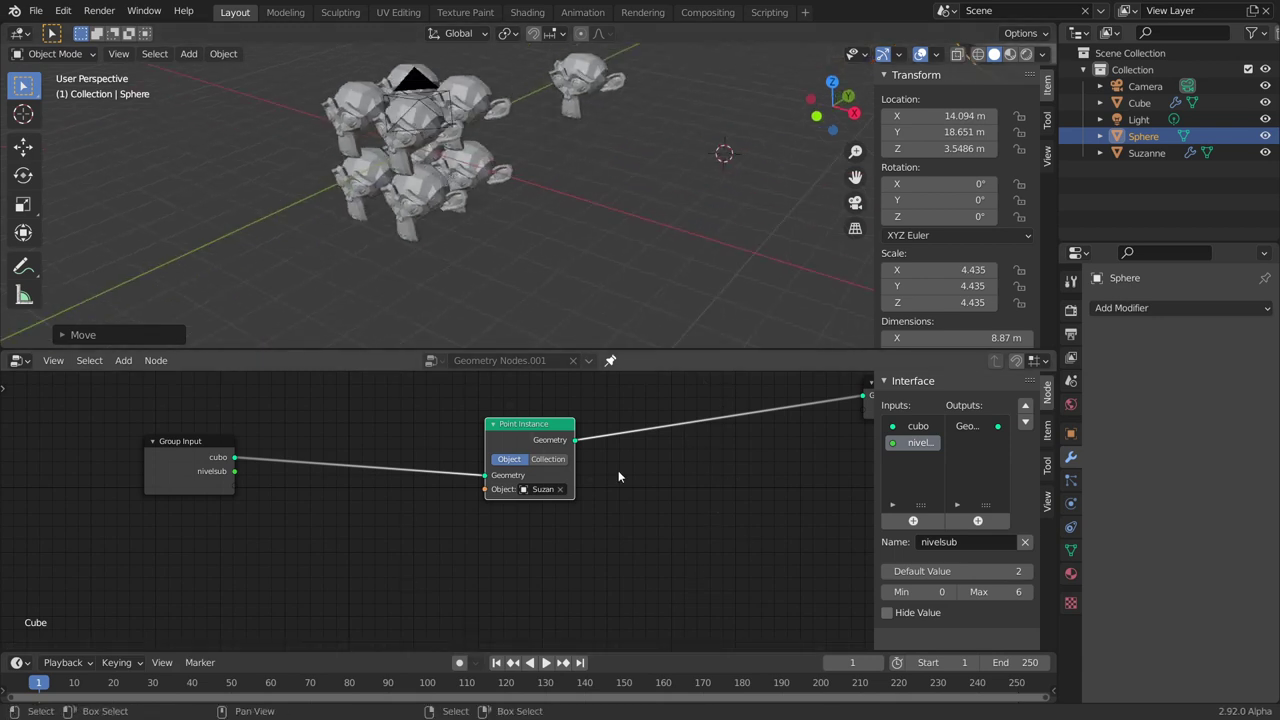
pyautogui.hotkey('shift', 'a')
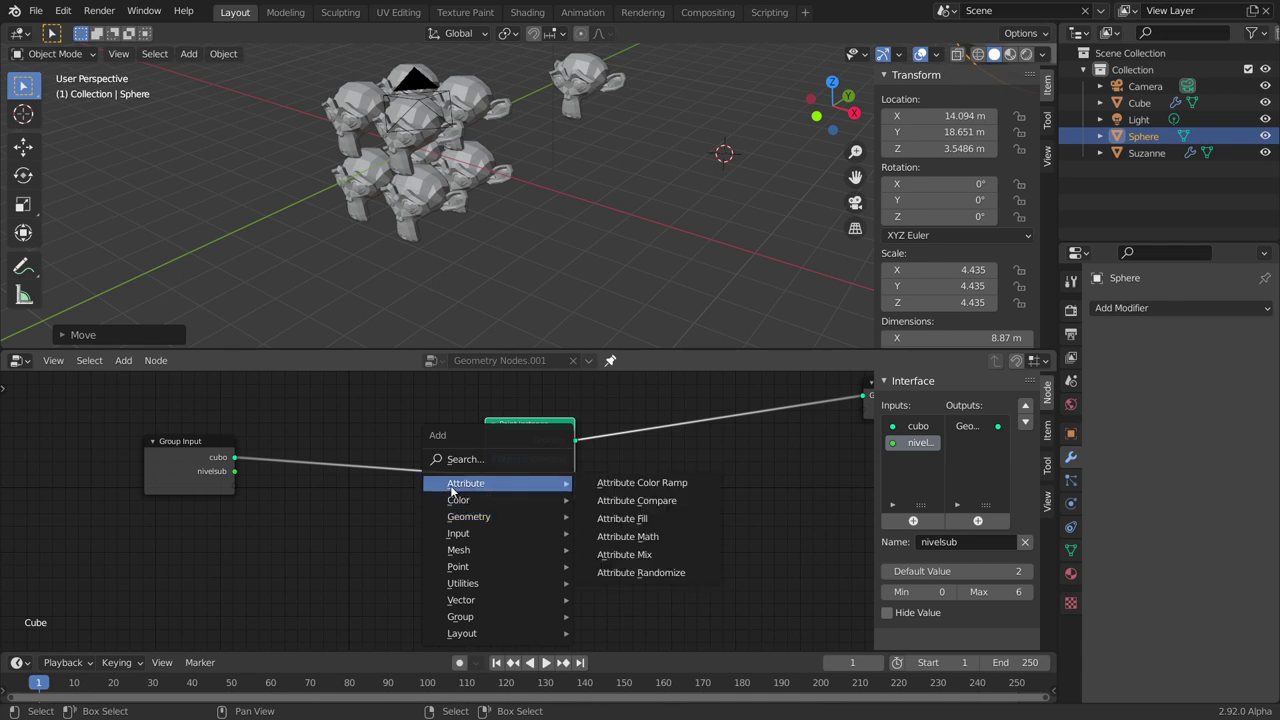
pyautogui.moveTo(466, 483)
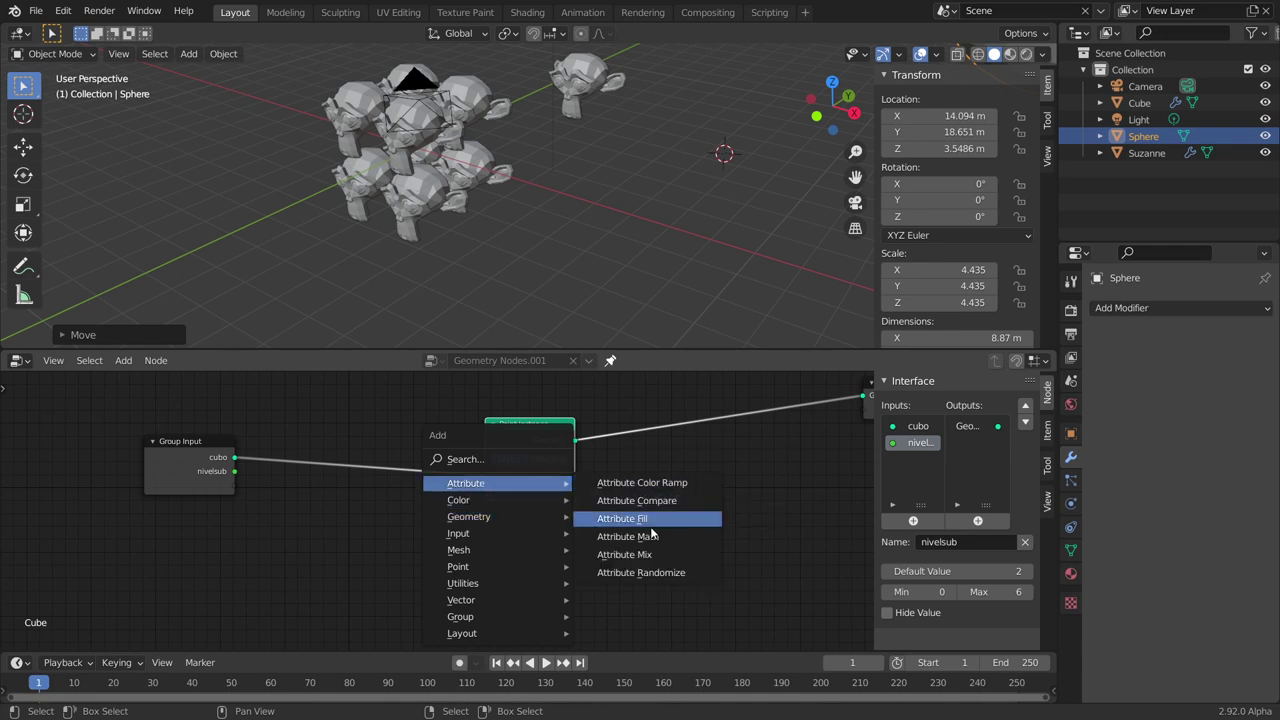
# Step: Insert a Float-type Attribute Fill node on the link from cubo to Point Instance
pyautogui.click(628, 518)
pyautogui.click(380, 470)
pyautogui.moveTo(478, 471); pyautogui.dragTo(583, 461, button='middle')
pyautogui.scroll(2, 582, 460)
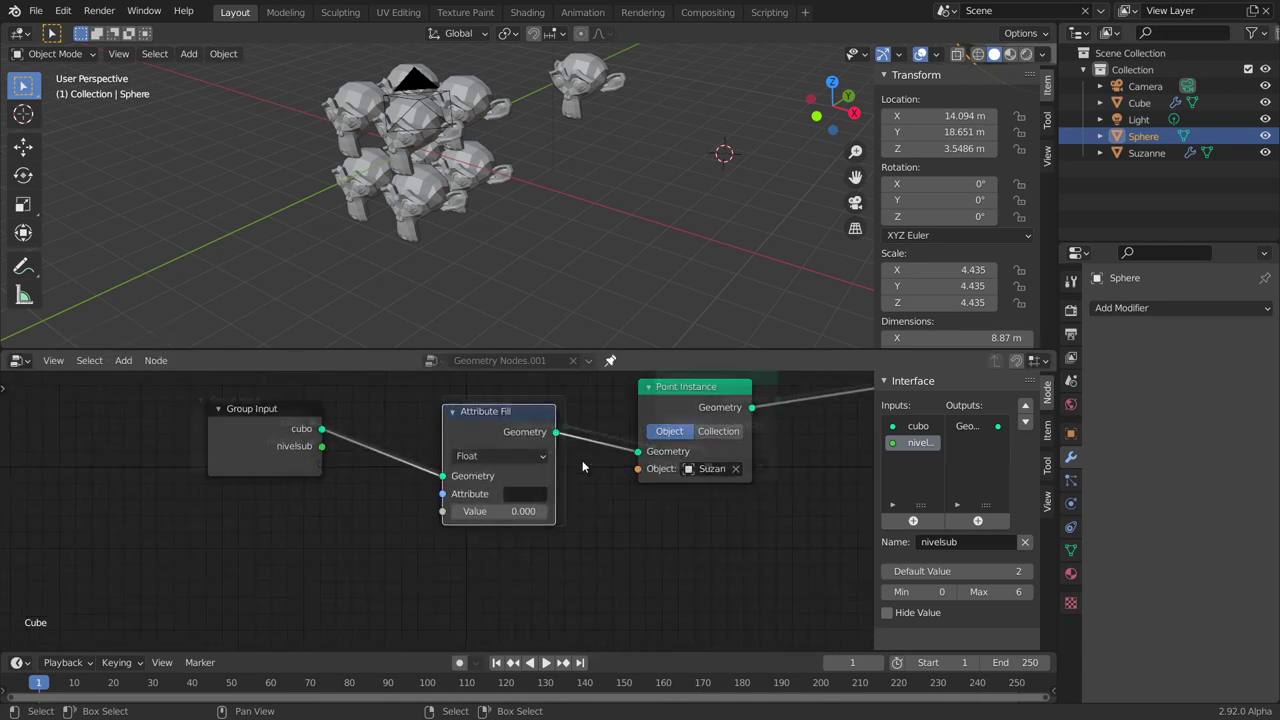
pyautogui.scroll(2, 582, 460)
pyautogui.click(522, 432)
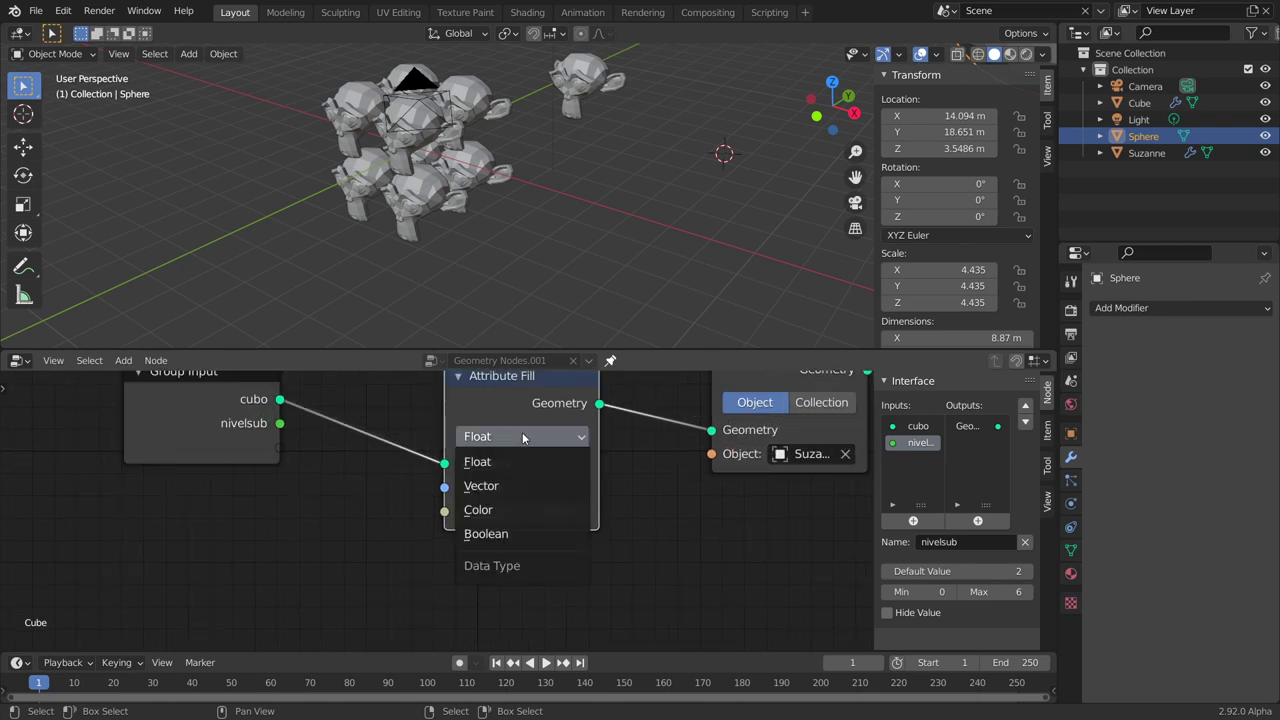
pyautogui.click(472, 466)
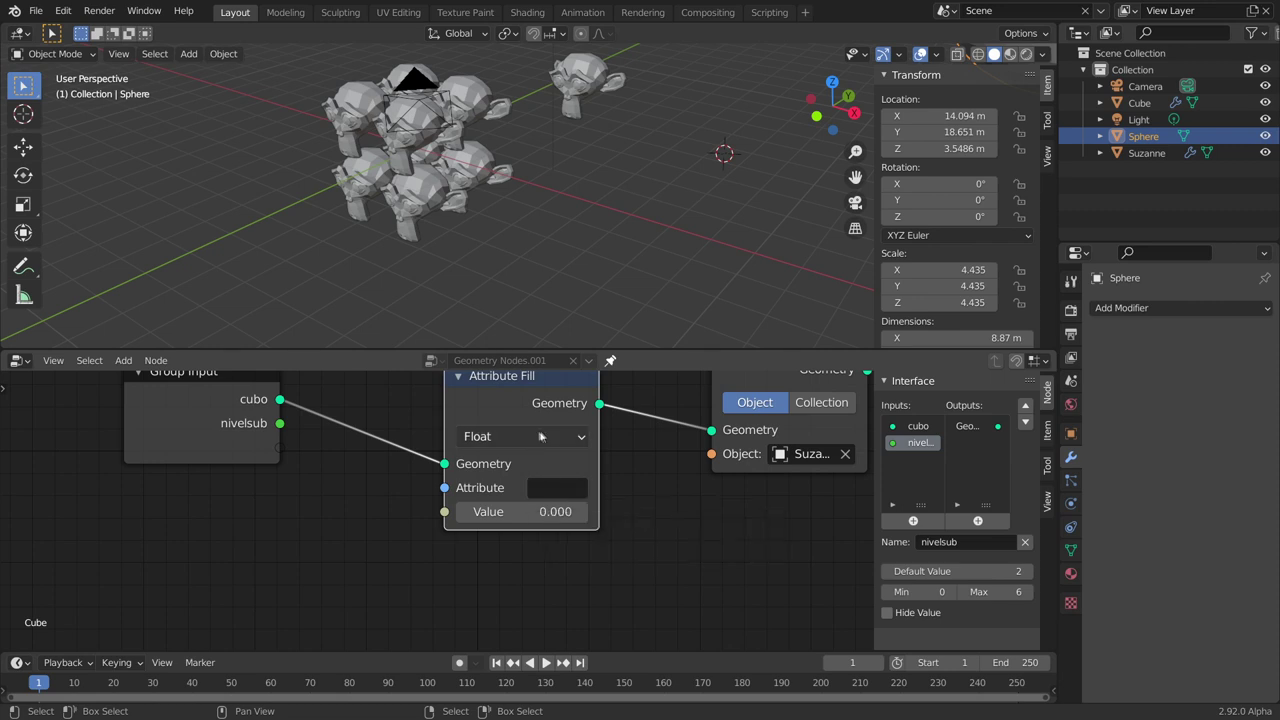
pyautogui.moveTo(520, 511)
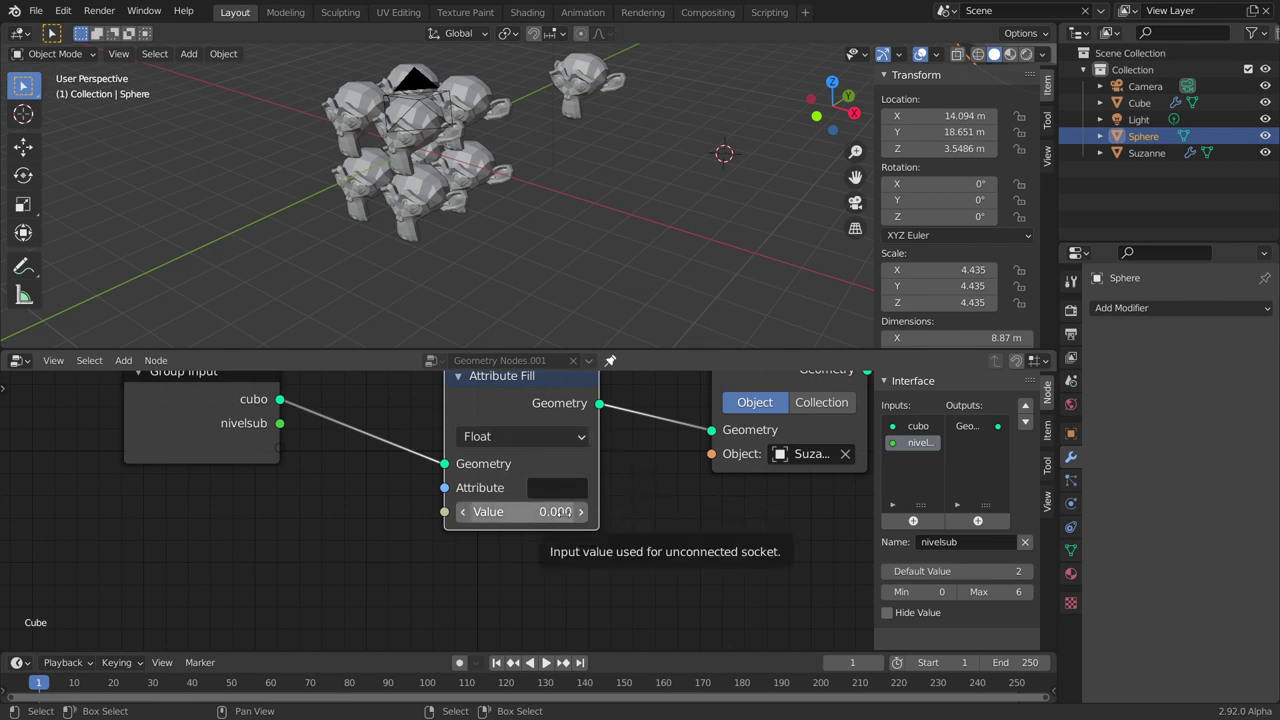
# Step: Try the Vector, Color and Boolean data types before returning to Float
pyautogui.click(548, 431)
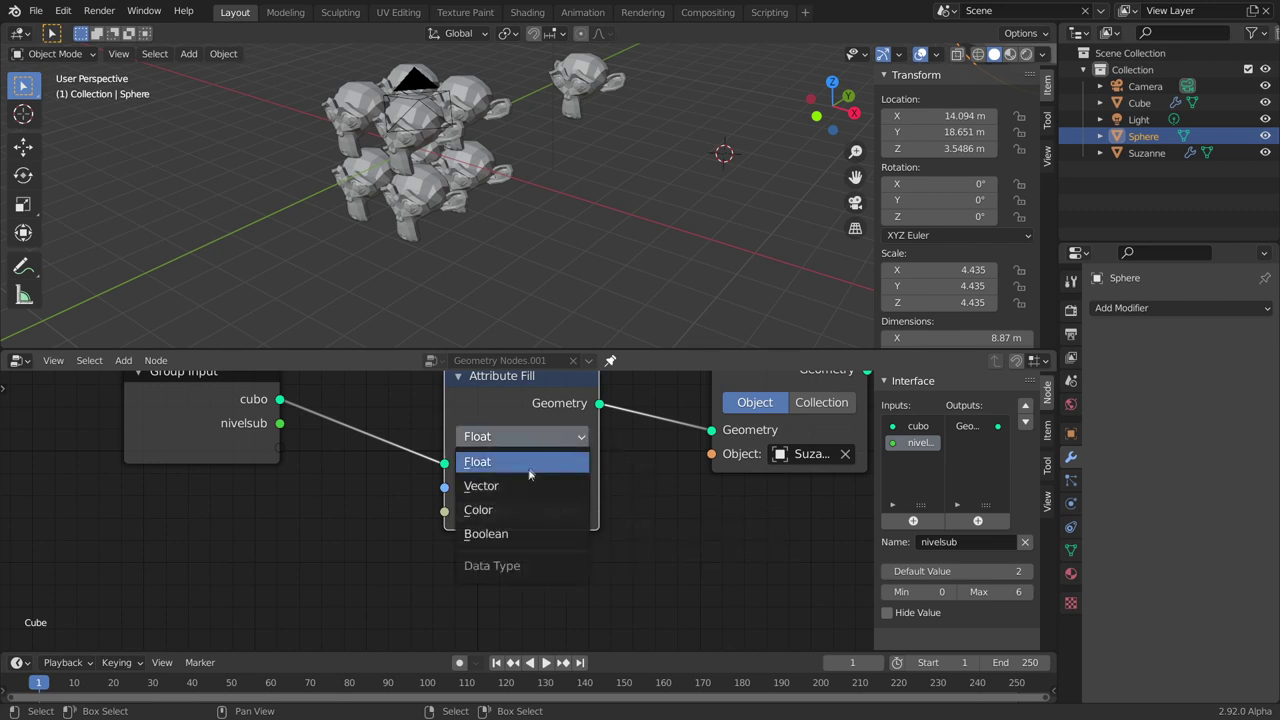
pyautogui.click(526, 478)
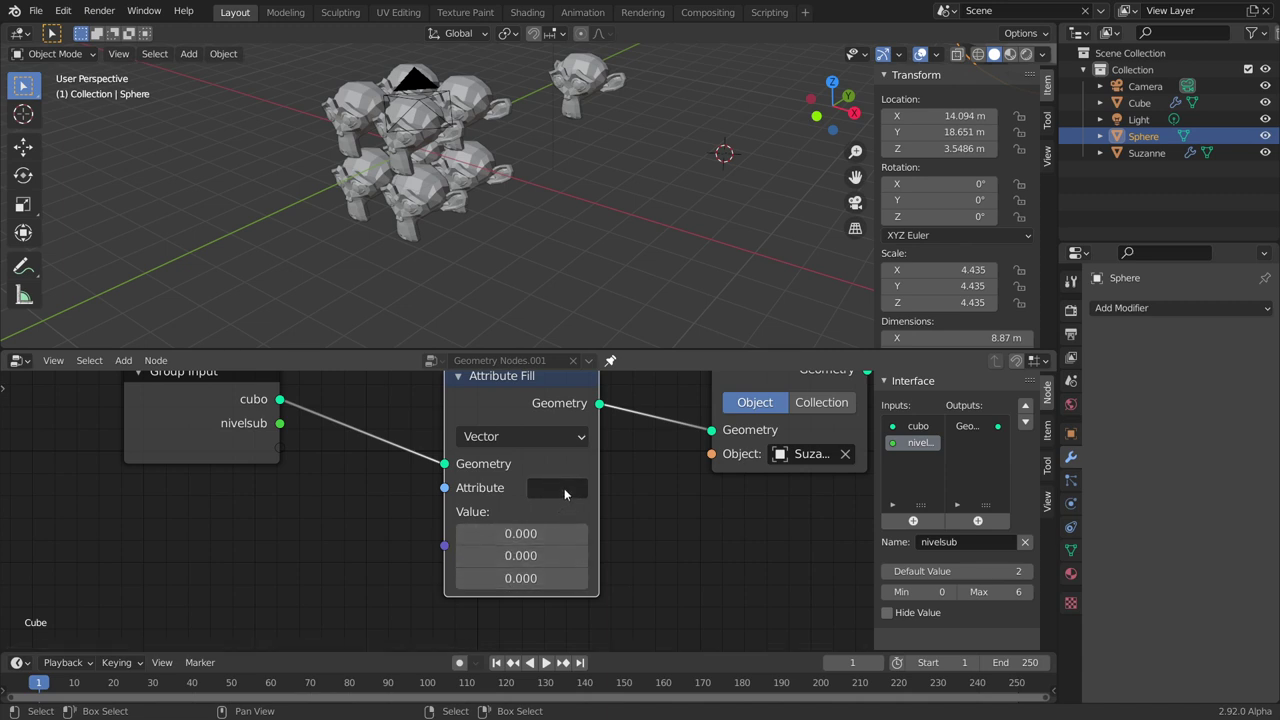
pyautogui.click(507, 440)
pyautogui.click(508, 509)
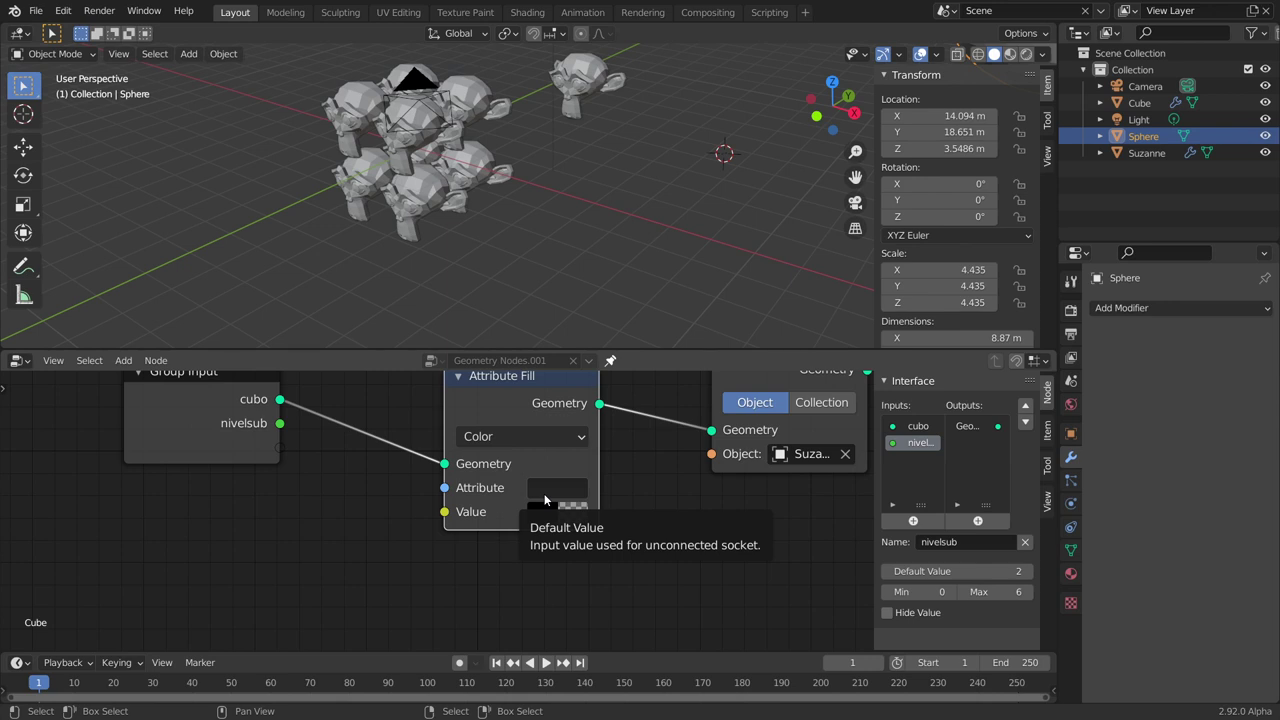
pyautogui.click(557, 434)
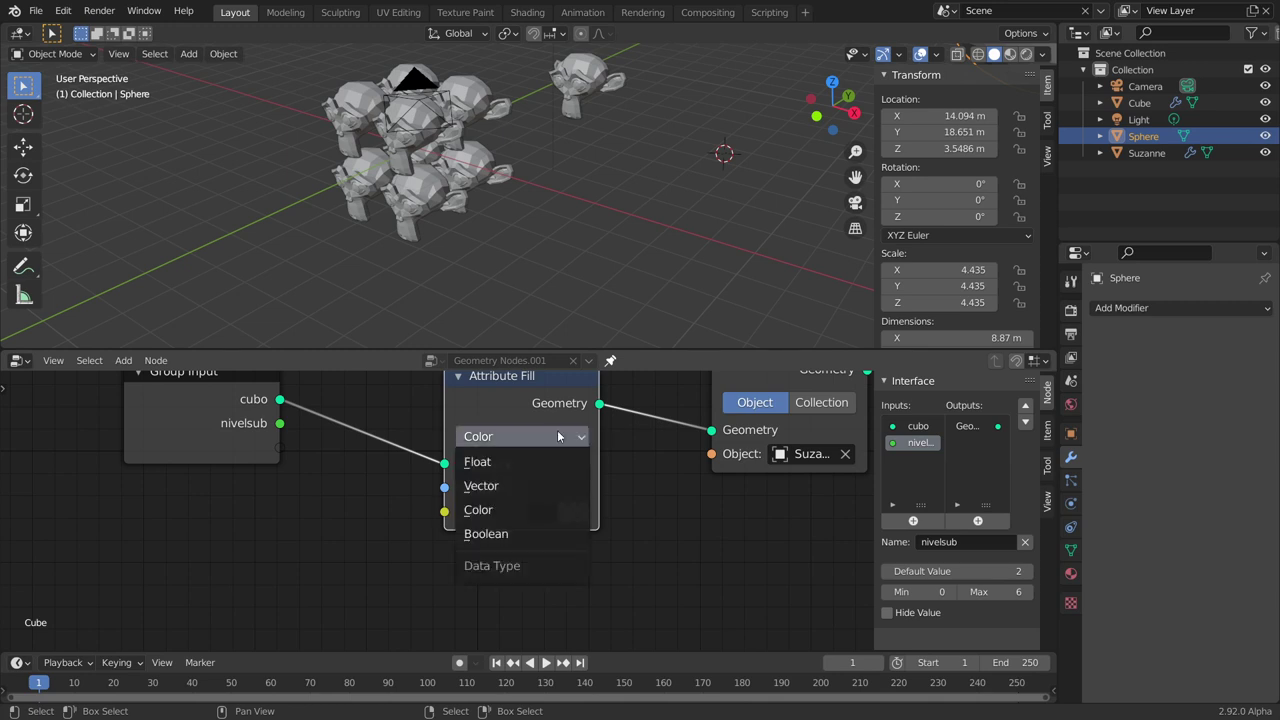
pyautogui.click(496, 535)
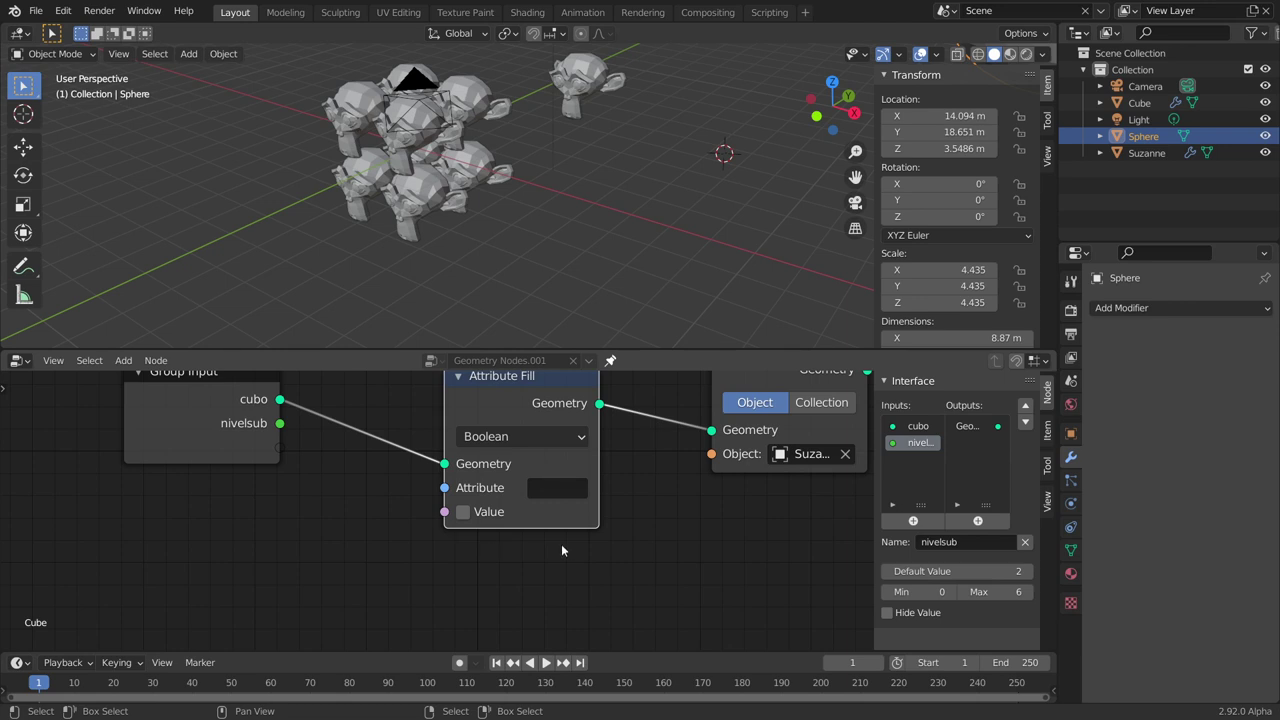
pyautogui.click(539, 436)
pyautogui.click(512, 463)
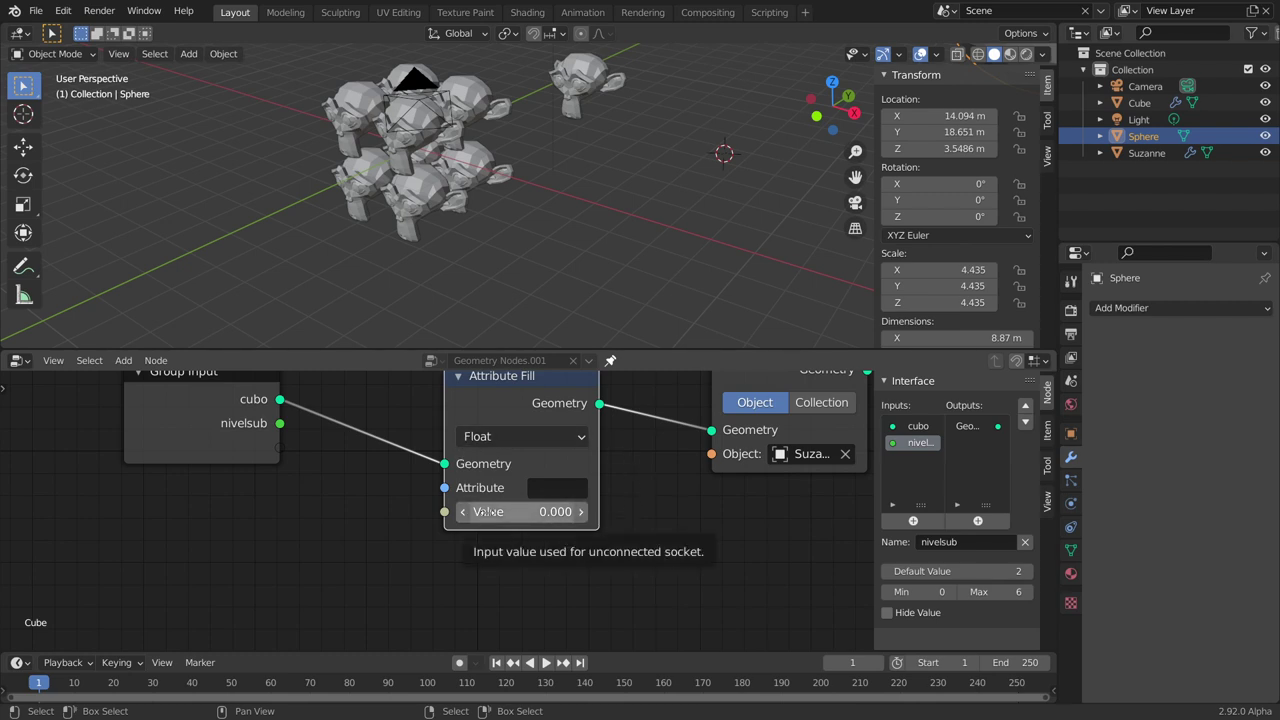
pyautogui.click(551, 488)
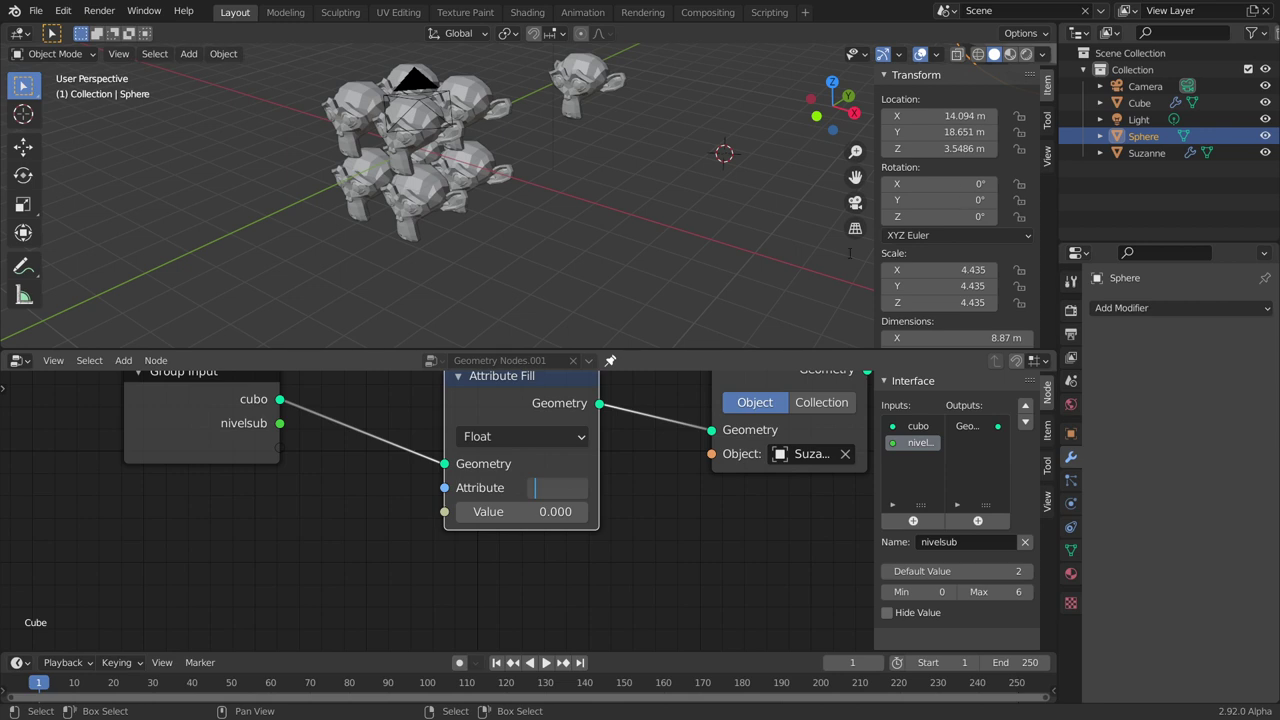
# Step: Enter 'scale' as the fill attribute and test Values 0.600 and 0.200
pyautogui.write('scale')
pyautogui.press('Return')
pyautogui.scroll(-1, 726, 530)
pyautogui.scroll(-1, 707, 491)
pyautogui.moveTo(490, 528); pyautogui.dragTo(540, 528)
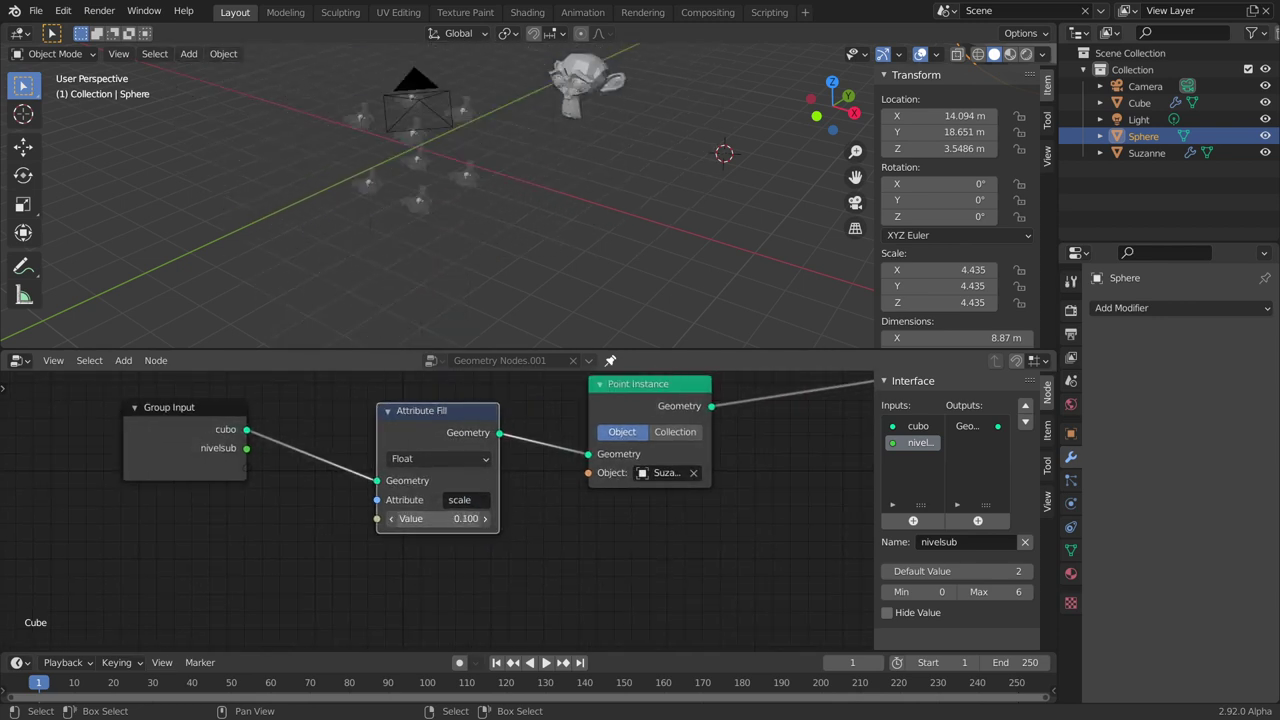
pyautogui.moveTo(540, 528); pyautogui.dragTo(500, 528)
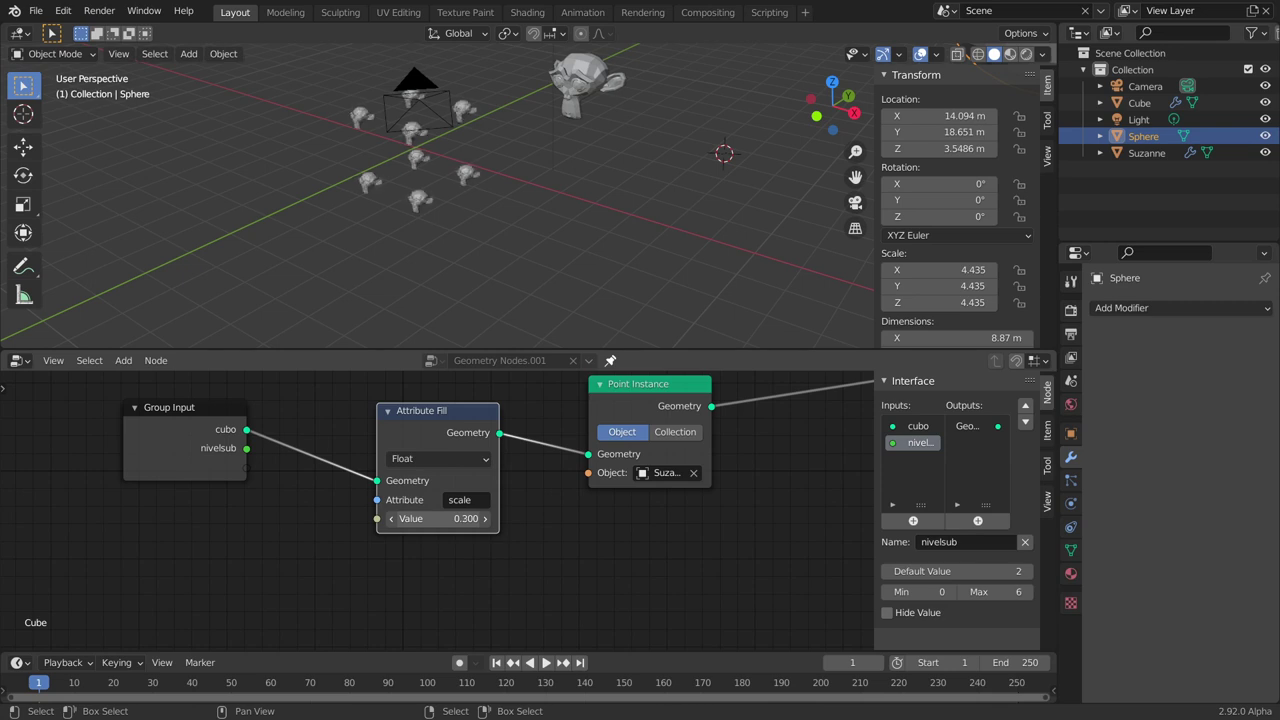
pyautogui.scroll(2, 462, 267)
pyautogui.scroll(2, 462, 267)
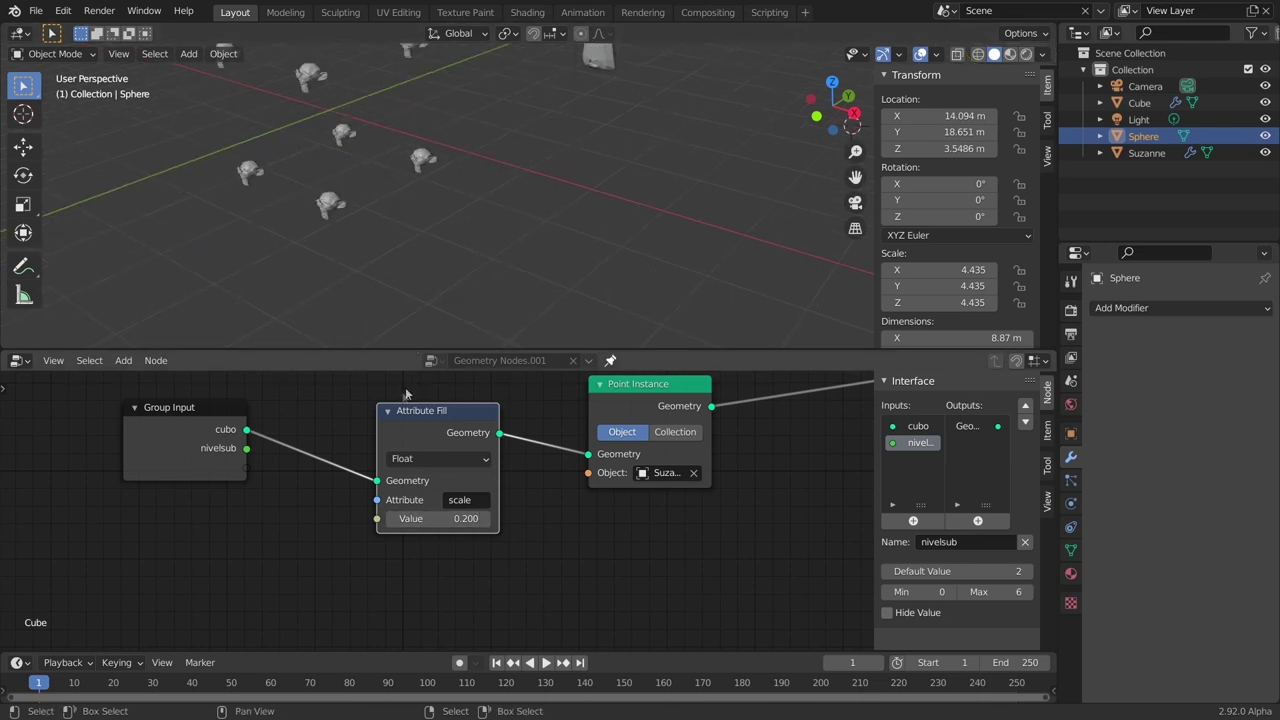
# Step: Change the attribute to 'rotation' and raise its Value to 4.800
pyautogui.click(464, 500)
pyautogui.write('rotation')
pyautogui.press('Return')
pyautogui.moveTo(440, 518)
pyautogui.mouseDown()
pyautogui.moveTo(520, 518)
pyautogui.moveTo(484, 510)
pyautogui.mouseUp()
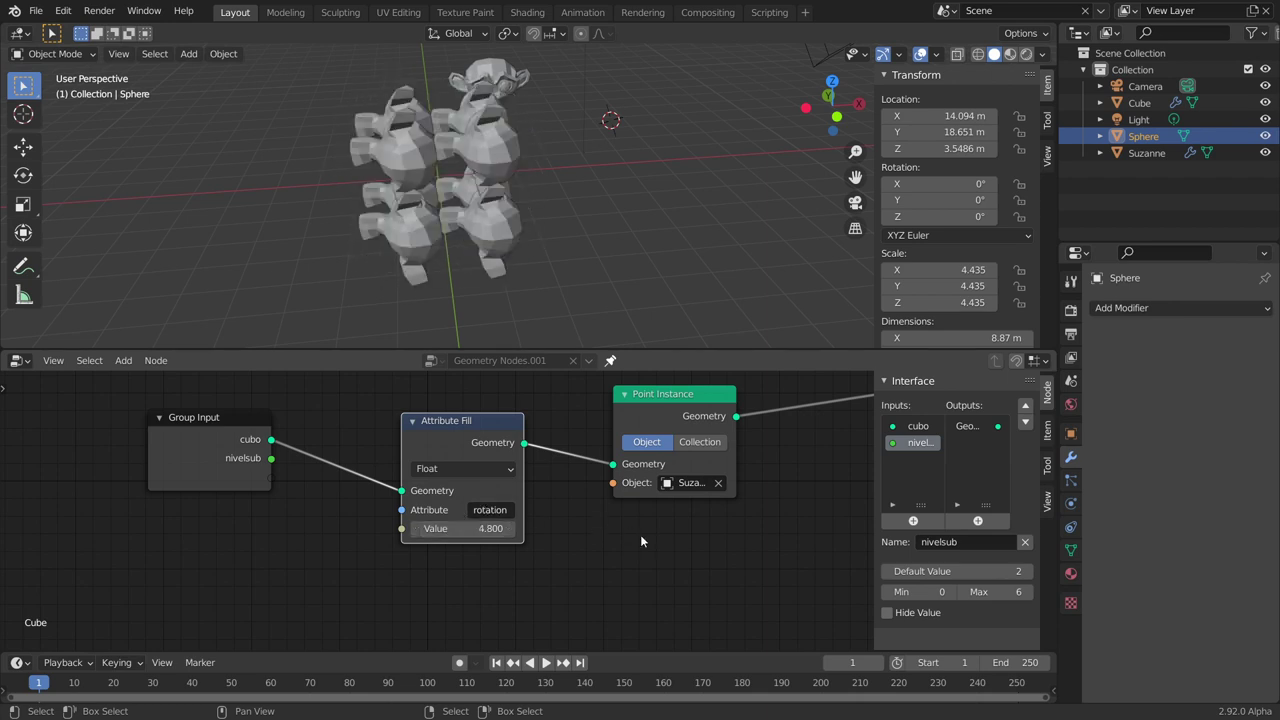
# Step: Duplicate the Attribute Fill node before Point Instance and set its attribute to 'scale'
pyautogui.moveTo(640, 534); pyautogui.dragTo(582, 520, button='middle')
pyautogui.moveTo(380, 405); pyautogui.dragTo(330, 394)
pyautogui.hotkey('shift', 'd')
pyautogui.click(540, 520)
pyautogui.click(585, 502)
pyautogui.write('scale')
pyautogui.press('Return')
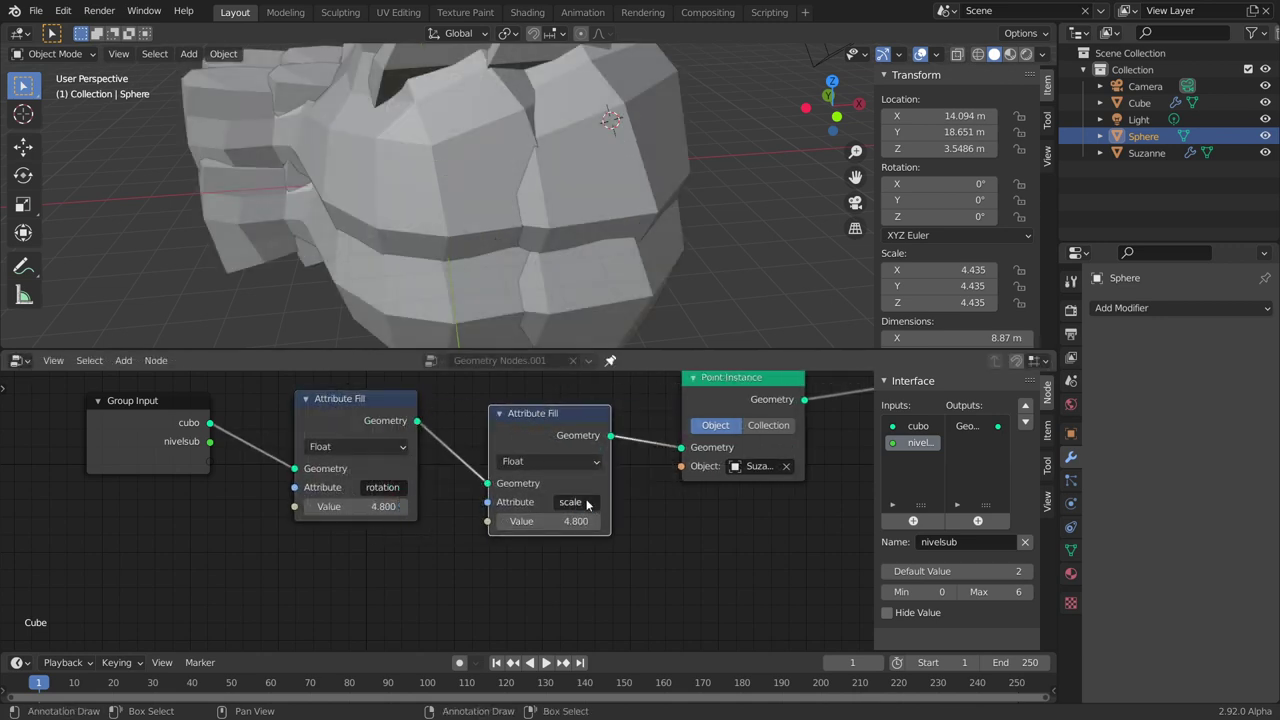
# Step: Set the scale Value to 0.200 and raise the rotation Value to 8.100
pyautogui.moveTo(580, 521); pyautogui.dragTo(520, 521)
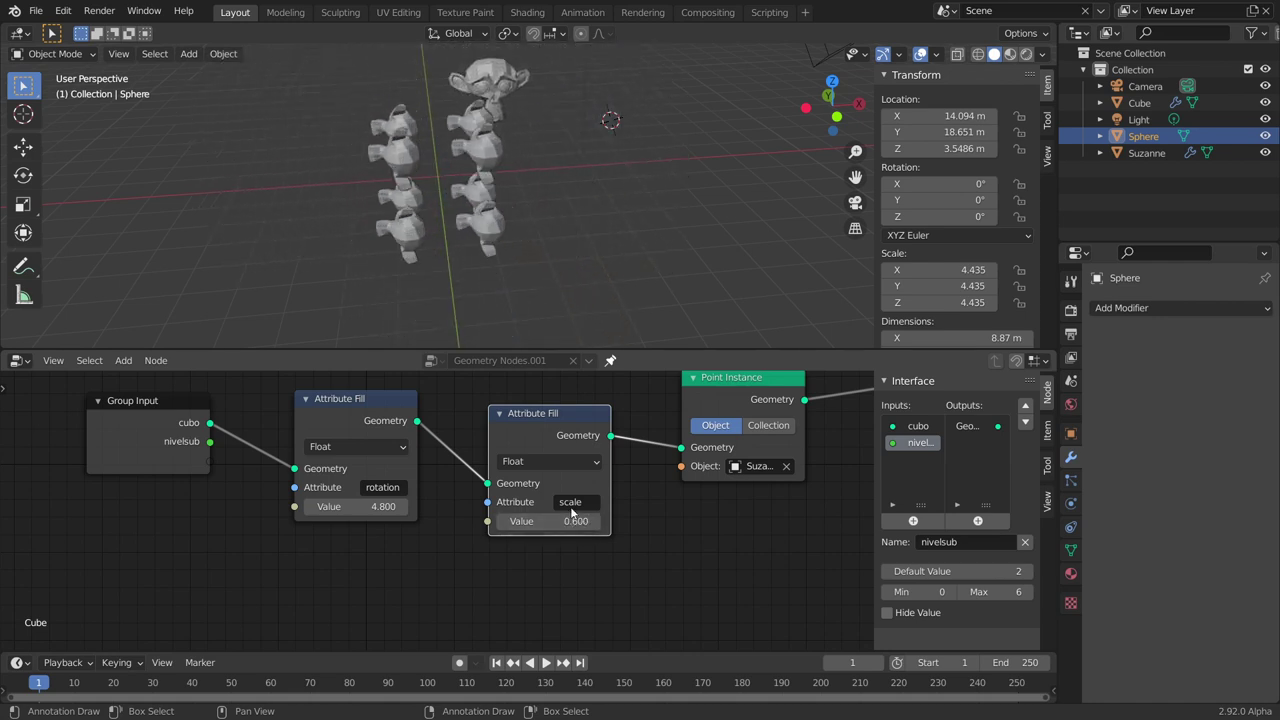
pyautogui.moveTo(548, 521); pyautogui.dragTo(596, 530)
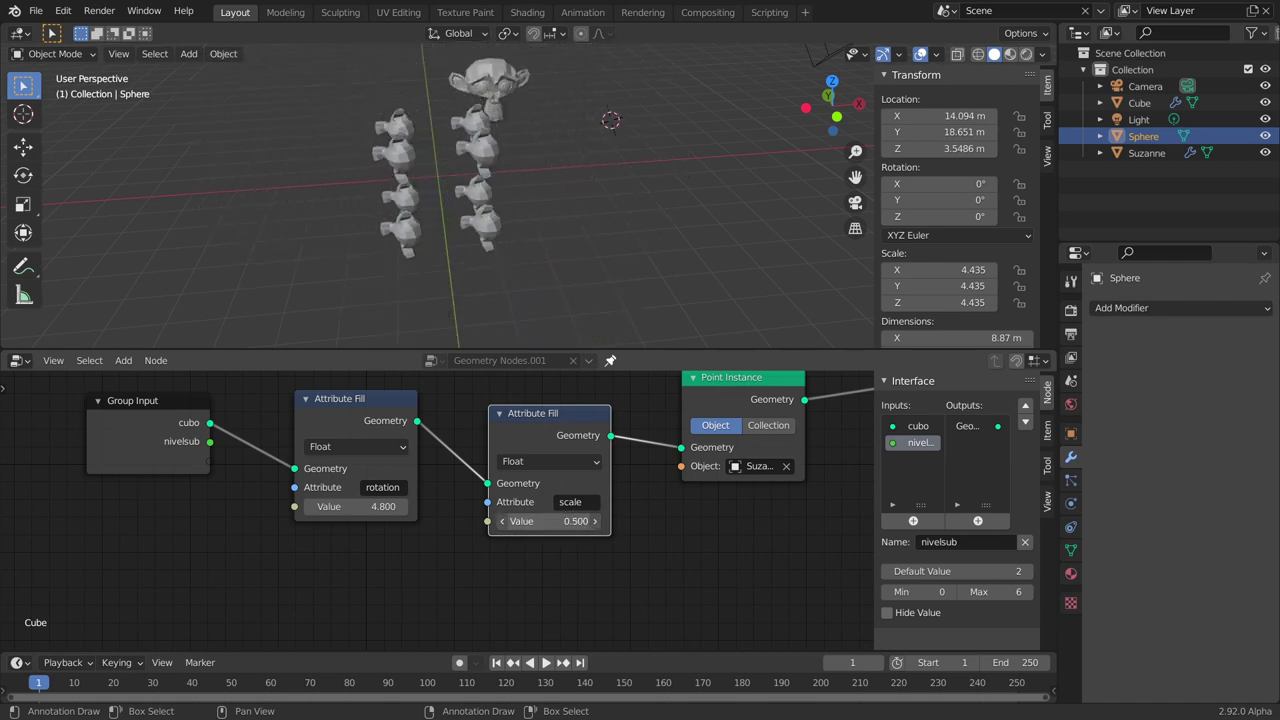
pyautogui.click(602, 521)
pyautogui.moveTo(383, 506)
pyautogui.mouseDown()
pyautogui.moveTo(430, 506)
pyautogui.moveTo(400, 506)
pyautogui.mouseUp()
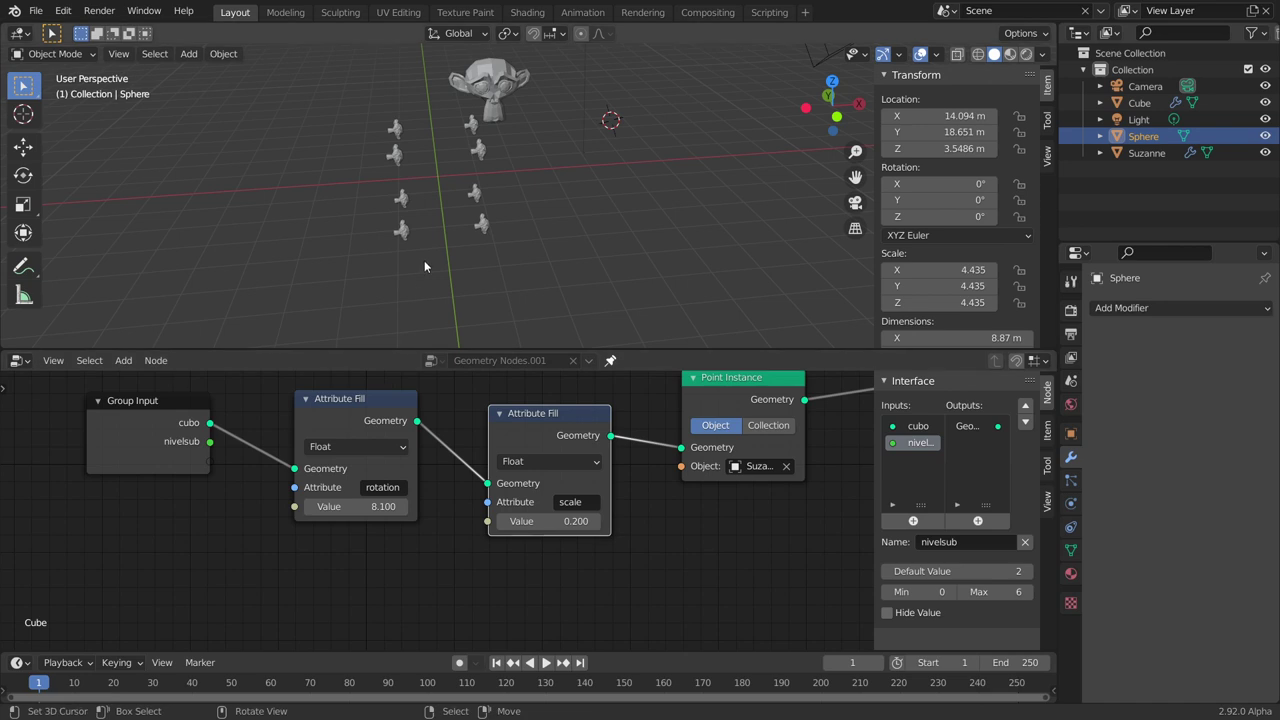
pyautogui.scroll(-2, 540, 500)
pyautogui.moveTo(525, 527)
pyautogui.mouseDown(button='middle')
pyautogui.moveTo(650, 509)
pyautogui.moveTo(487, 523)
pyautogui.mouseUp(button='middle')
pyautogui.scroll(-2, 652, 507)
pyautogui.scroll(-2, 487, 523)
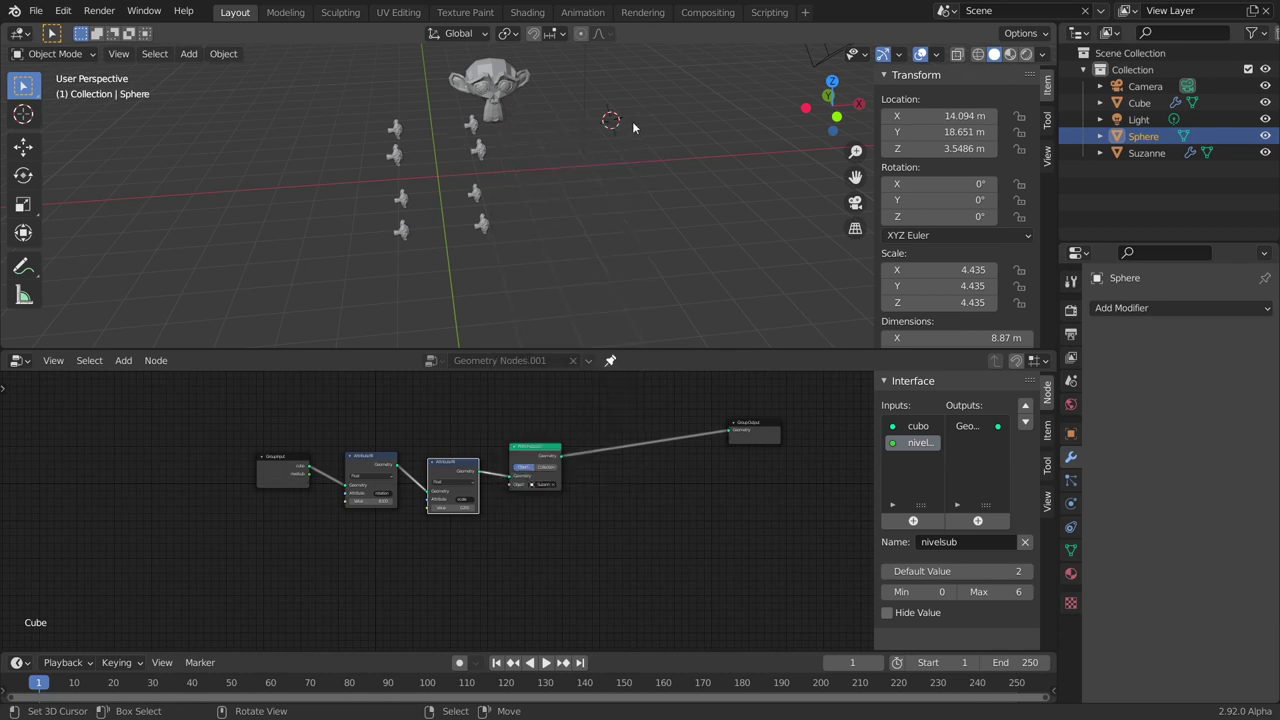
# Step: Add a second UV sphere, scale it to 2.975, and move it right to X 10.178 m
pyautogui.hotkey('shift', 'a')
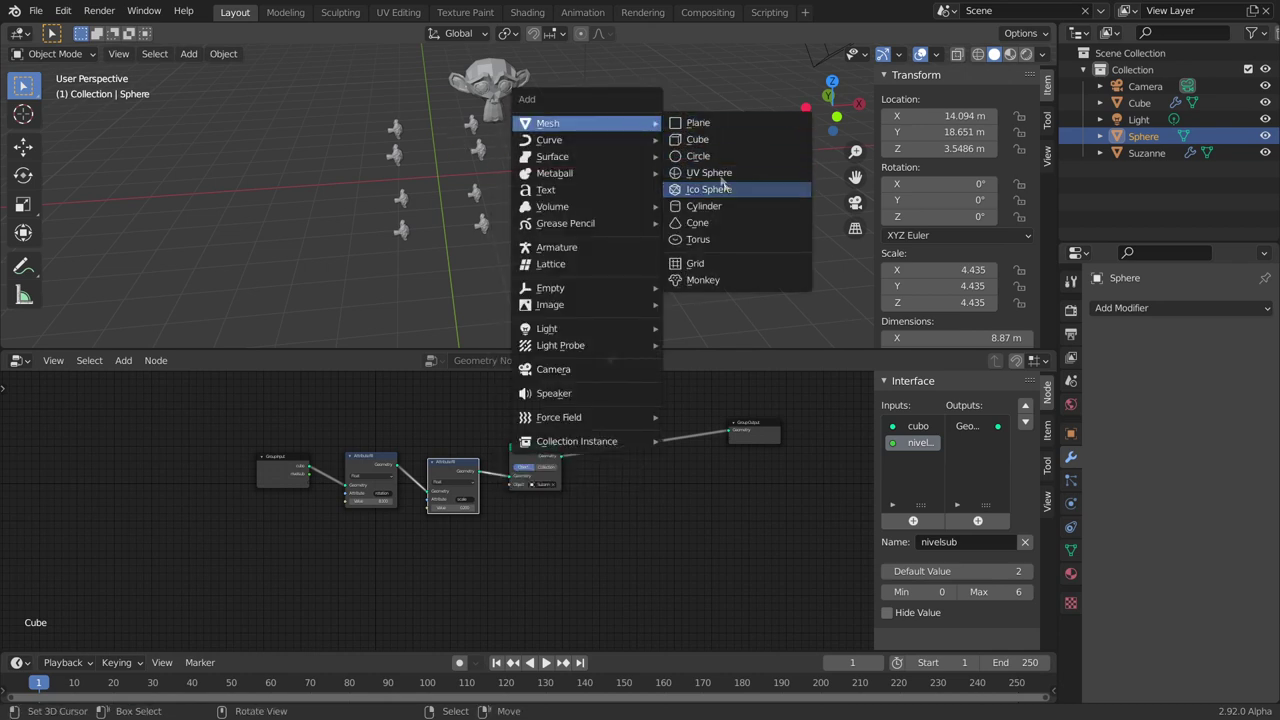
pyautogui.click(716, 173)
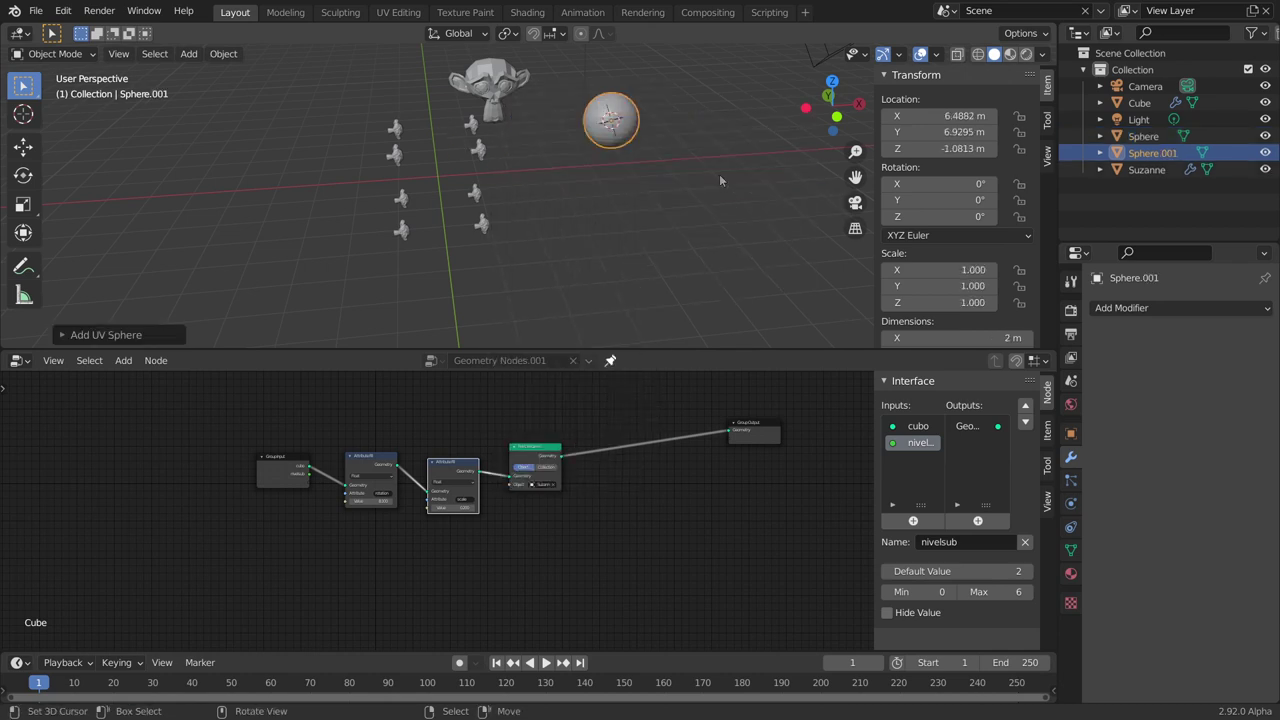
pyautogui.press('s')
pyautogui.click(643, 112)
pyautogui.press('g')
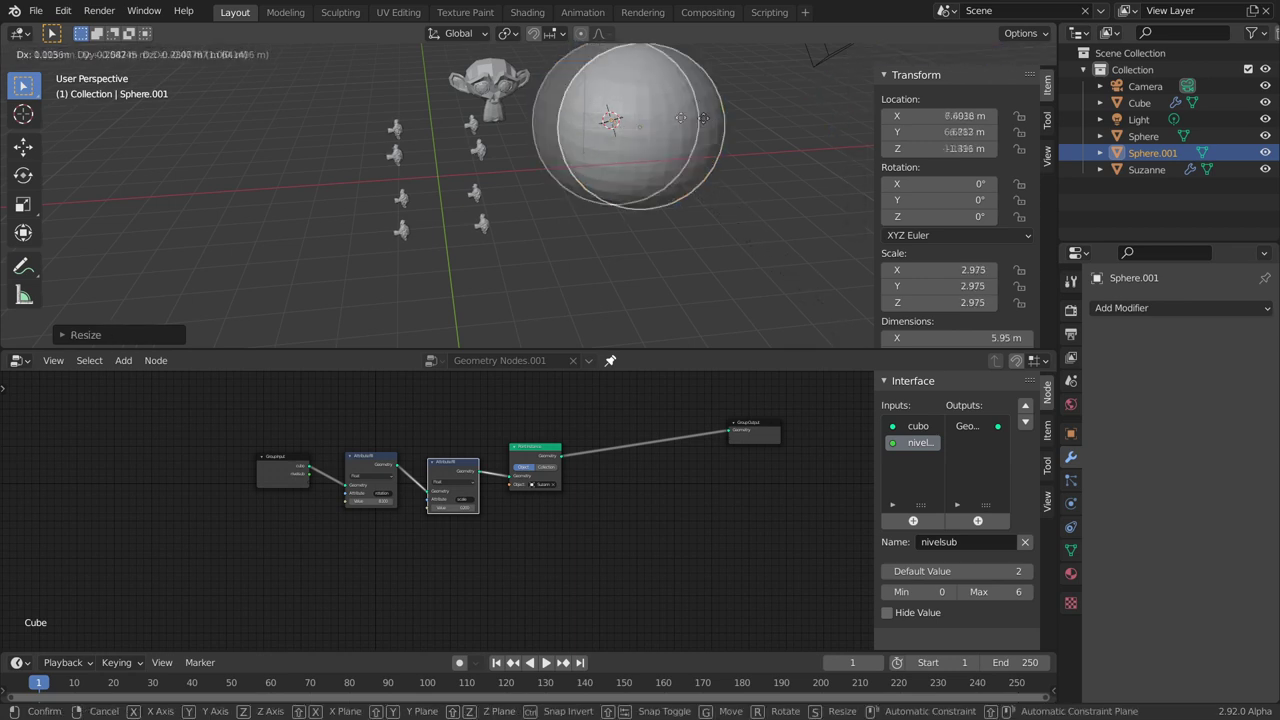
pyautogui.click(750, 132)
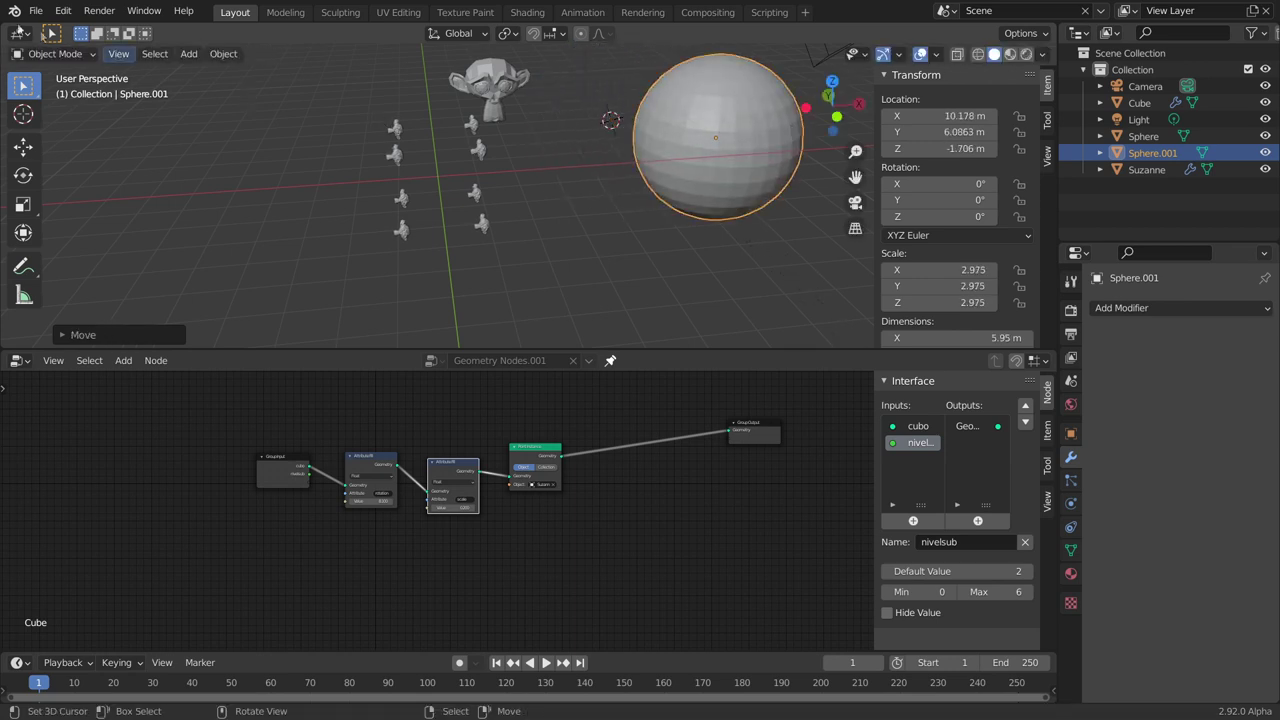
# Step: Toggle Sphere.001 into Edit Mode and back, then unpin the node editor's tree
pyautogui.click(55, 54)
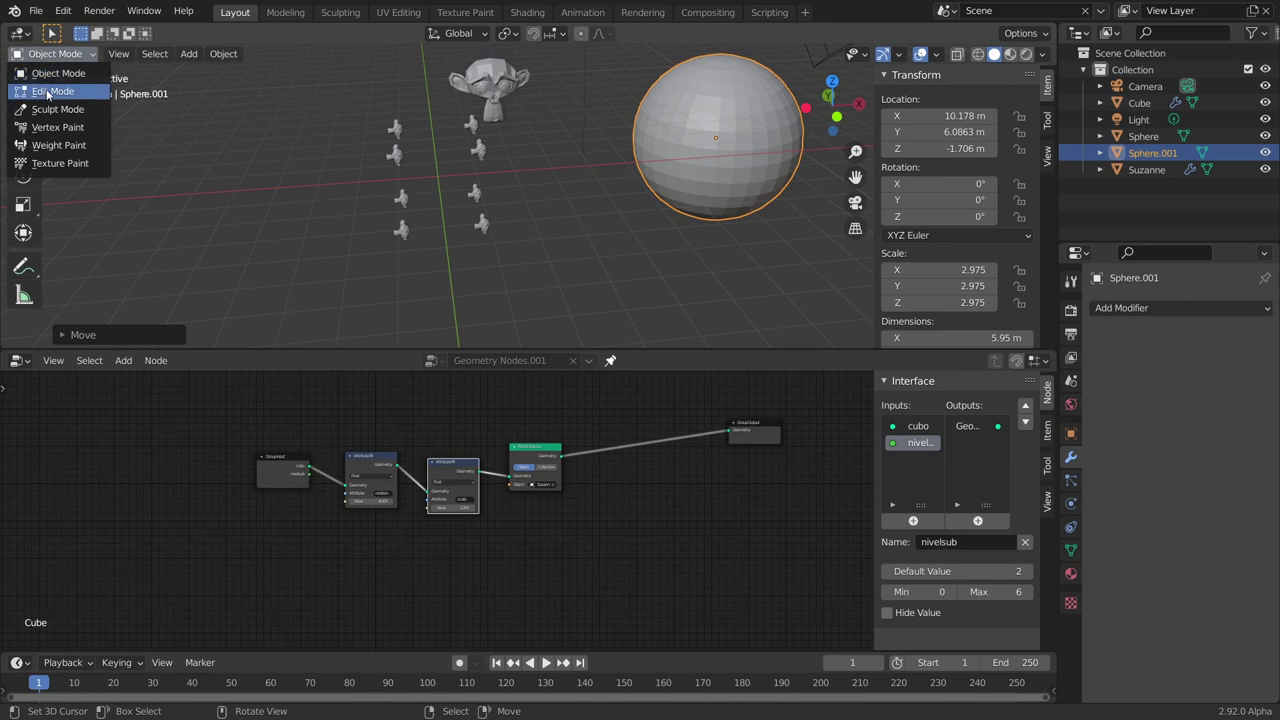
pyautogui.click(50, 91)
pyautogui.click(55, 54)
pyautogui.click(50, 71)
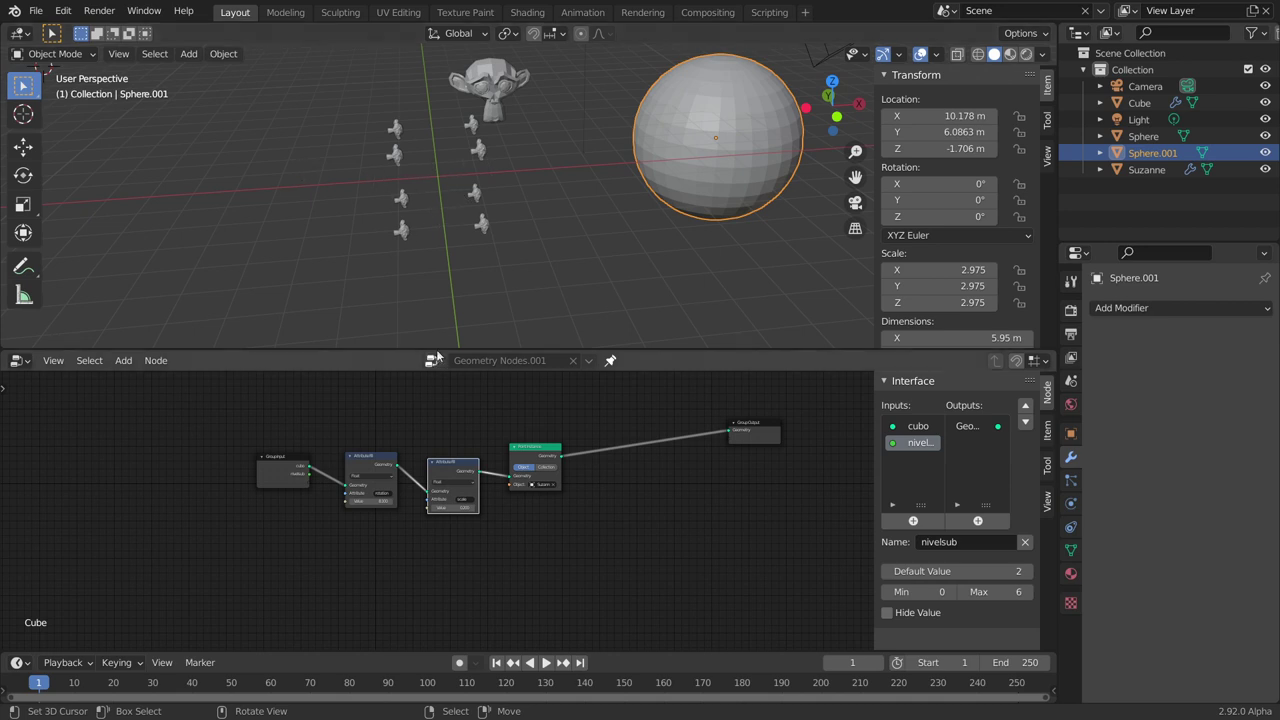
pyautogui.scroll(2, 640, 398)
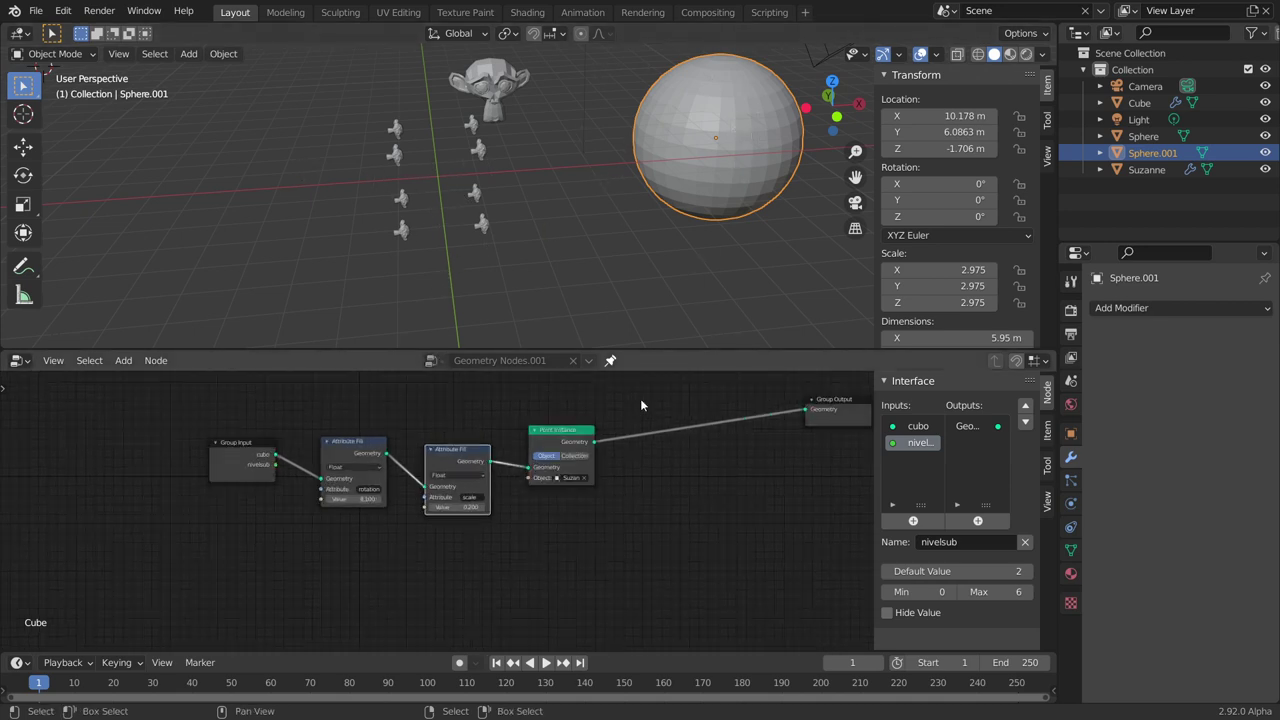
pyautogui.click(608, 361)
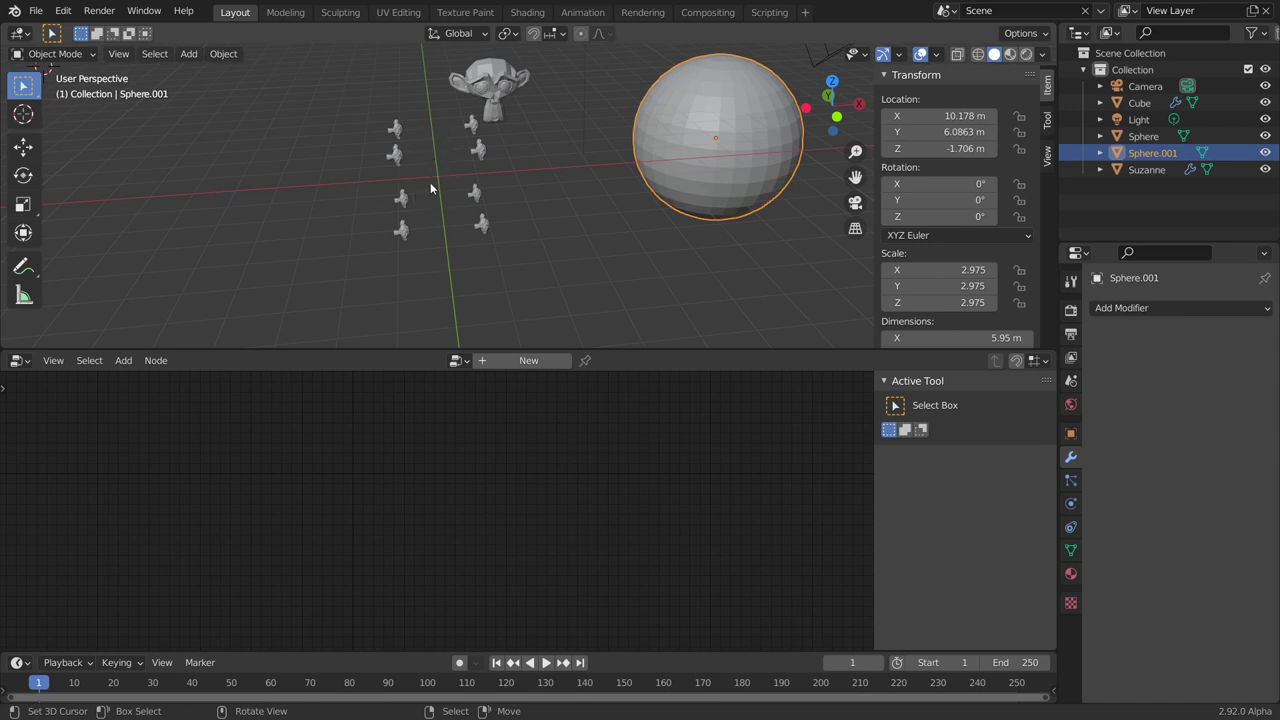
# Step: Pin the node editor to Geometry Nodes.001, then make Cube and Sphere.001 active in turn
pyautogui.click(584, 362)
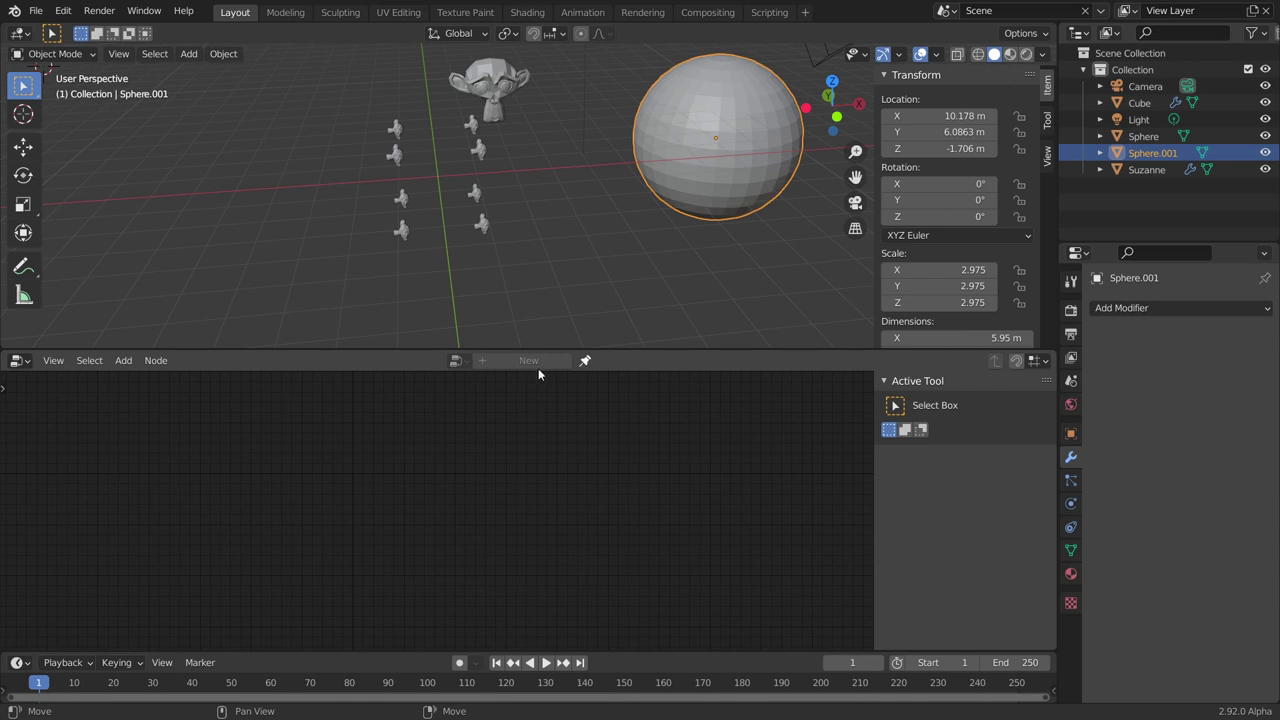
pyautogui.click(484, 220)
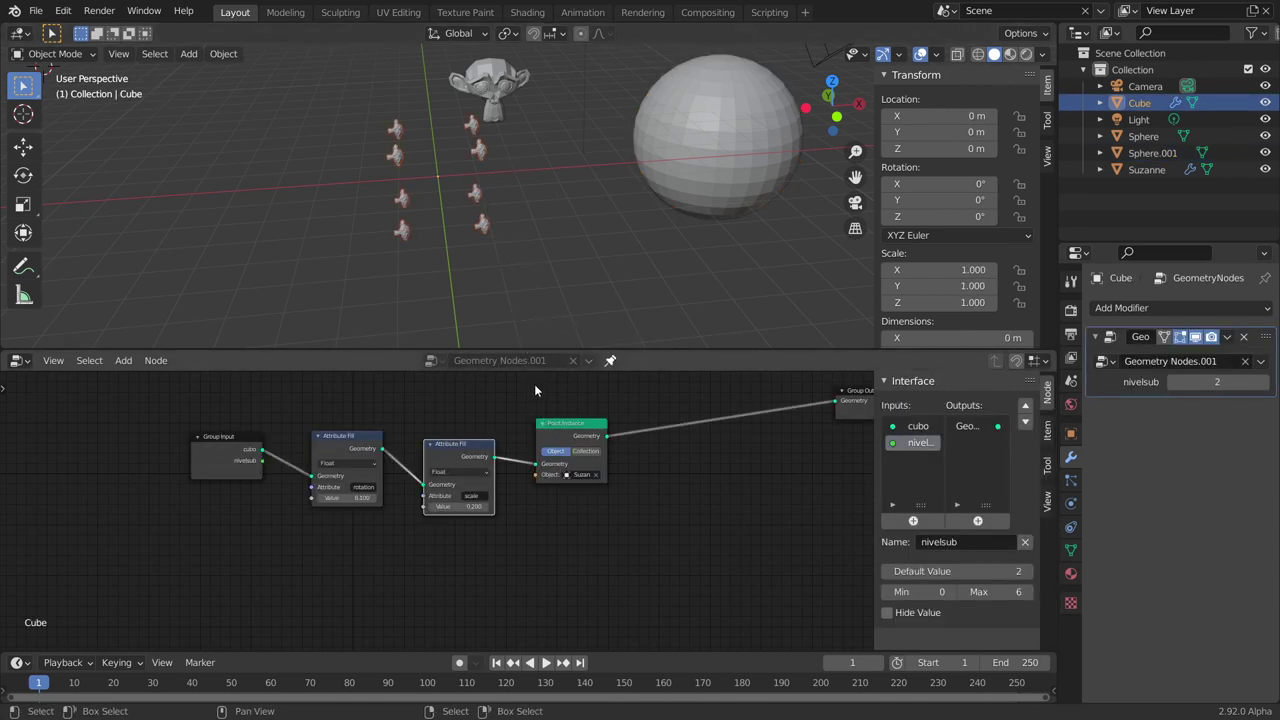
pyautogui.click(736, 94)
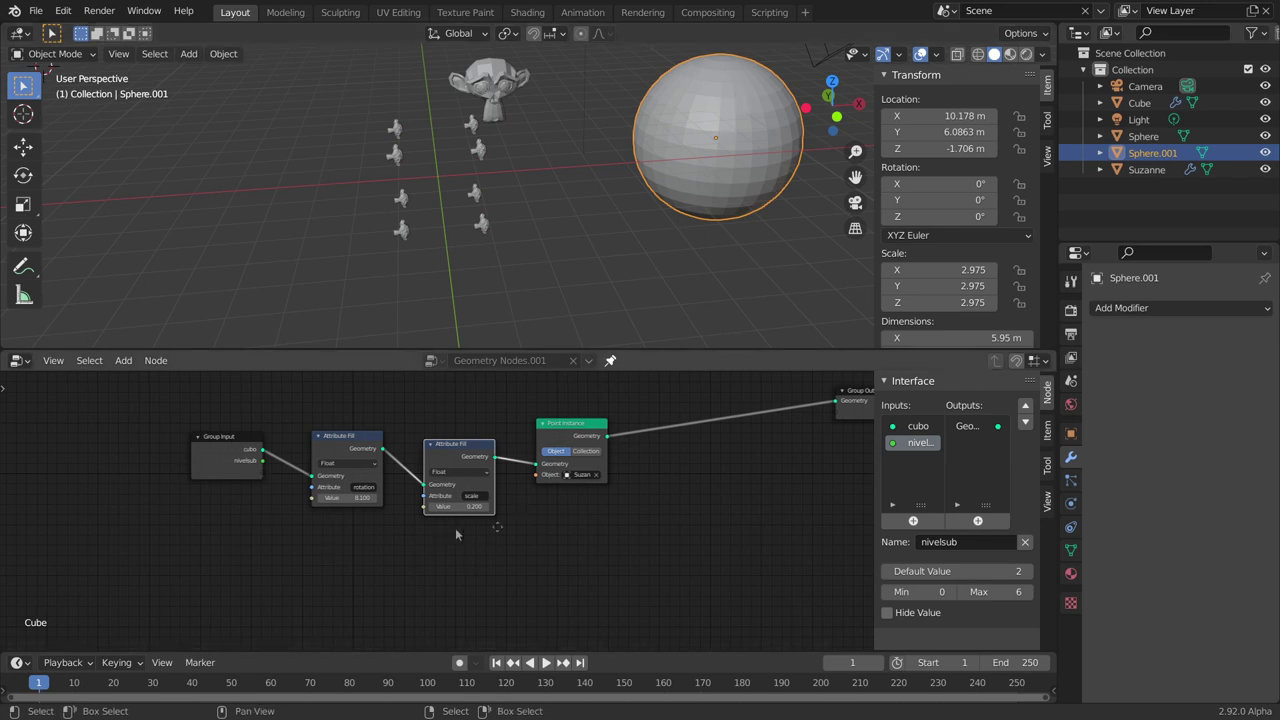
# Step: Remove the link from Group Input cubo to Attribute Fill
pyautogui.moveTo(453, 535); pyautogui.dragTo(650, 530, button='middle')
pyautogui.moveTo(509, 471); pyautogui.dragTo(323, 413)
pyautogui.scroll(2, 420, 461)
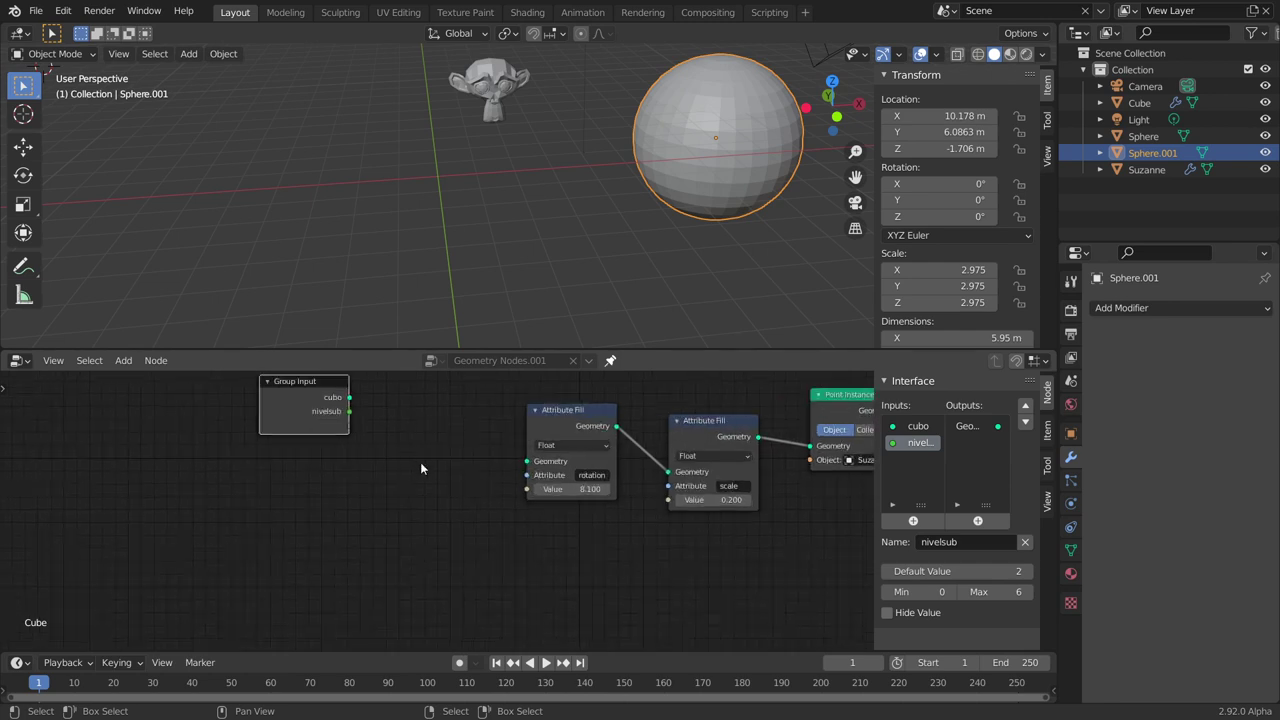
pyautogui.hotkey('shift', 'a')
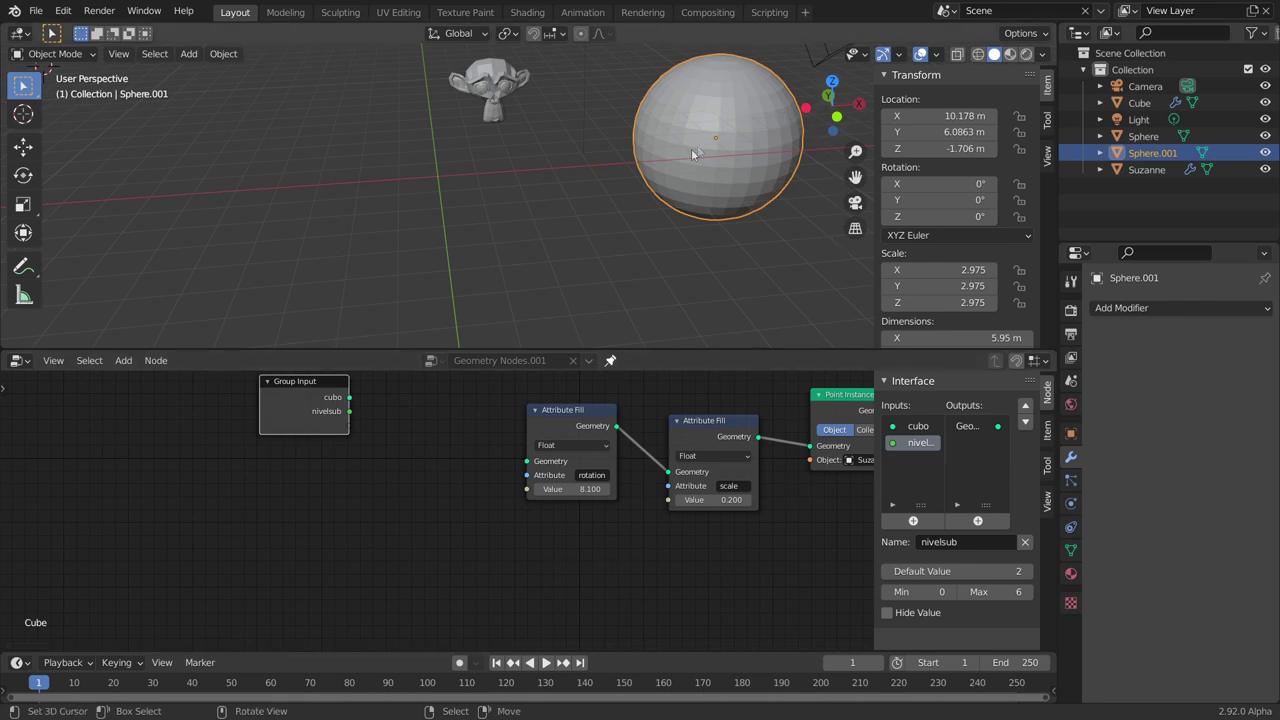
pyautogui.hotkey('shift', 'a')
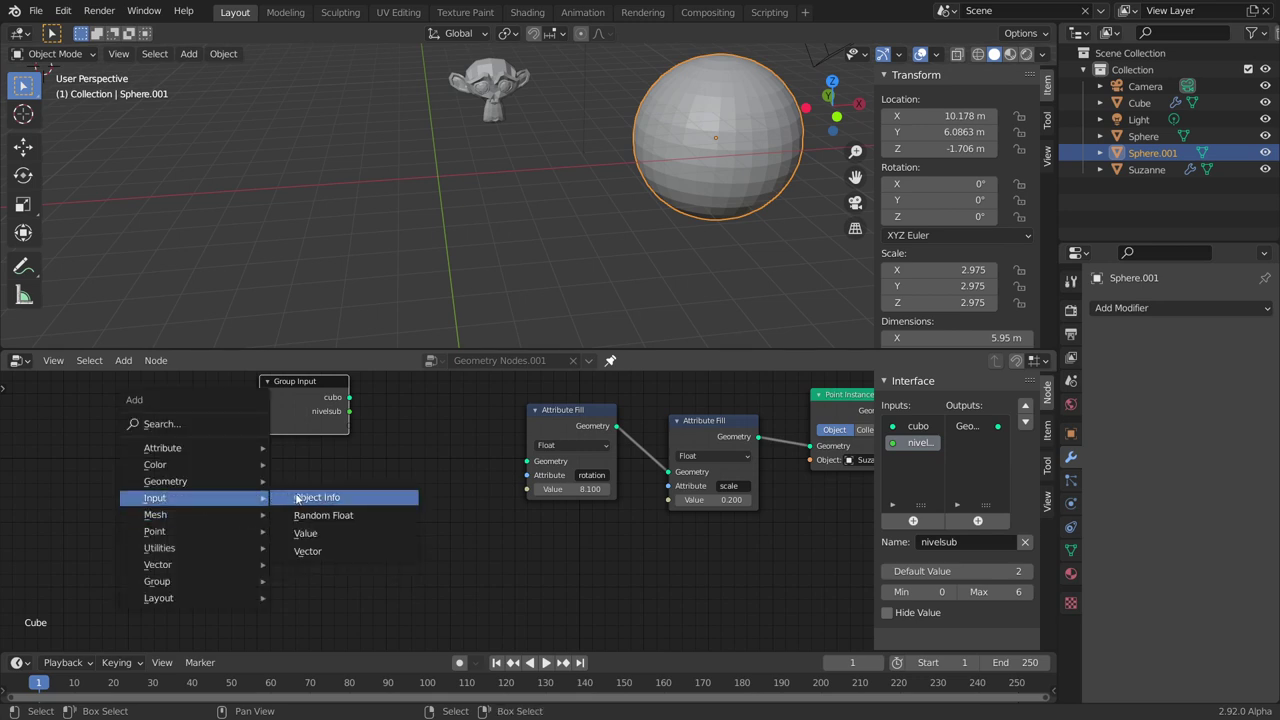
# Step: Add an Object Info node reading Sphere.001 and link its Geometry into the Attribute Fill chain
pyautogui.click(305, 498)
pyautogui.click(265, 480)
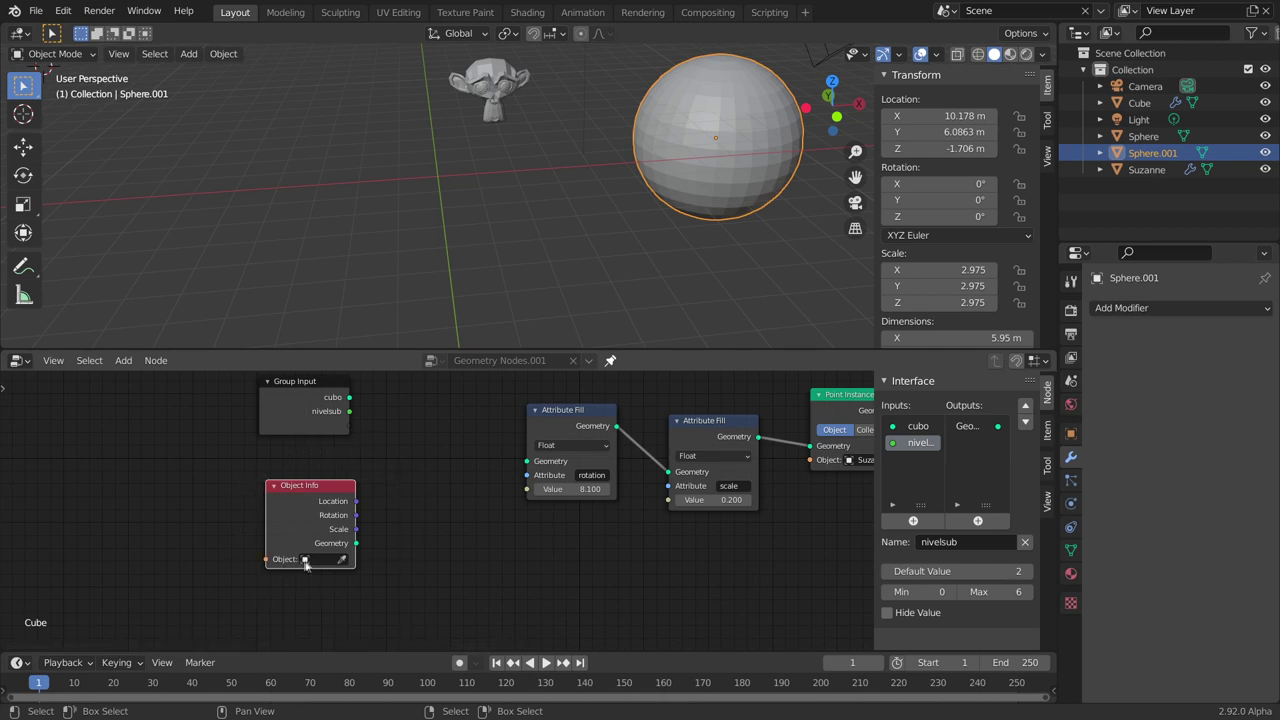
pyautogui.click(342, 562)
pyautogui.click(725, 139)
pyautogui.scroll(1, 375, 548)
pyautogui.moveTo(349, 546); pyautogui.dragTo(537, 458)
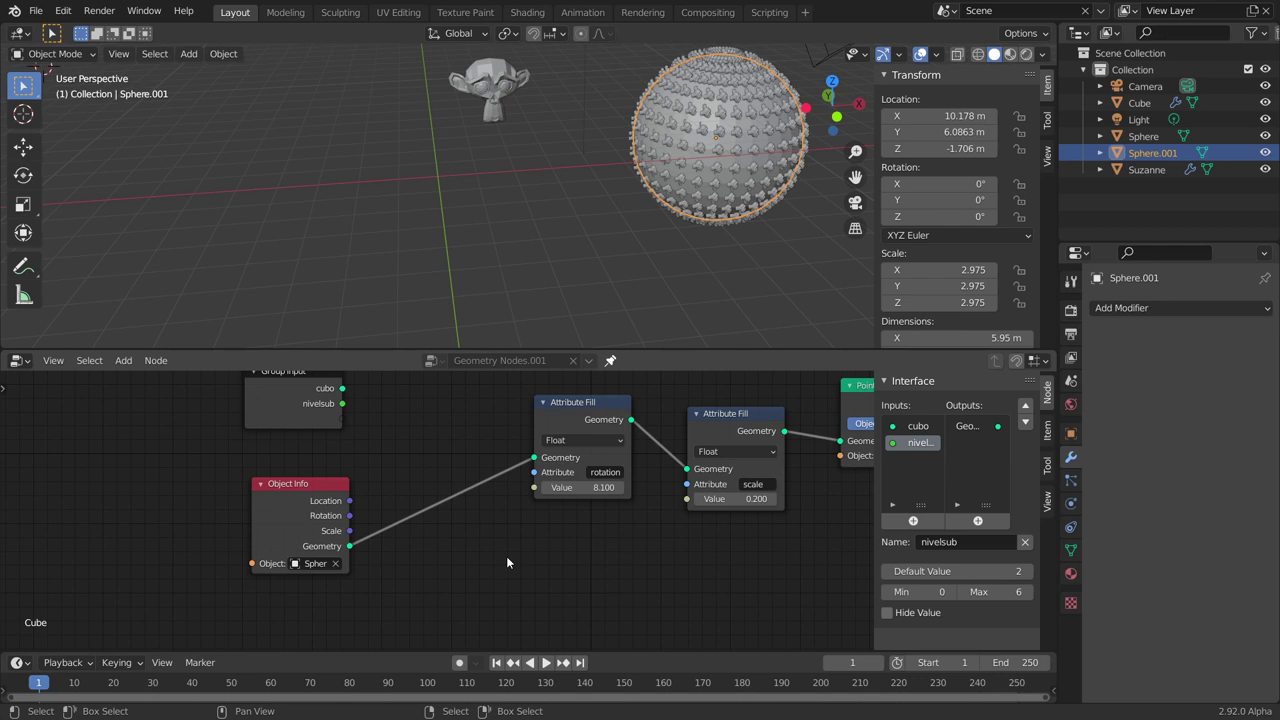
# Step: Set the rotation fill value to 13 and tune the monkey instance scale to 0.200
pyautogui.moveTo(744, 233)
pyautogui.mouseDown(button='middle')
pyautogui.moveTo(740, 173)
pyautogui.moveTo(582, 181)
pyautogui.moveTo(700, 144)
pyautogui.moveTo(644, 186)
pyautogui.moveTo(611, 187)
pyautogui.mouseUp(button='middle')
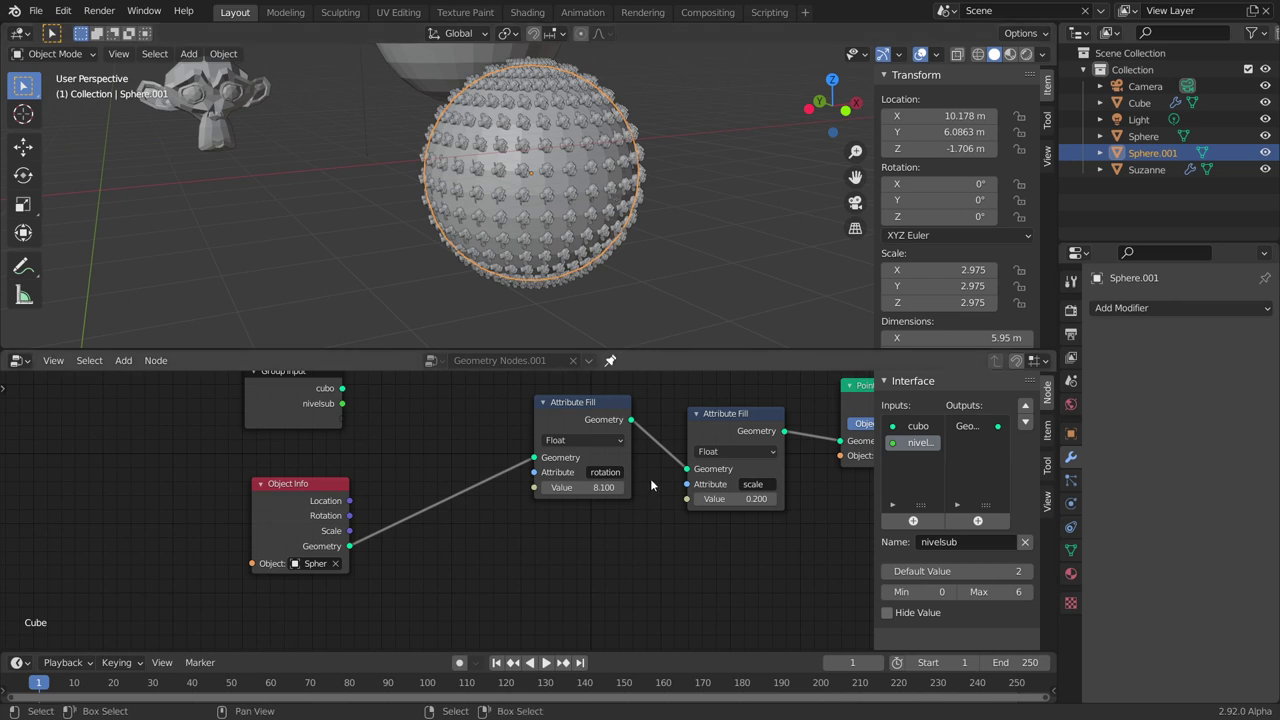
pyautogui.moveTo(330, 455); pyautogui.dragTo(156, 451, button='middle')
pyautogui.scroll(1, 156, 451)
pyautogui.scroll(1, 445, 505)
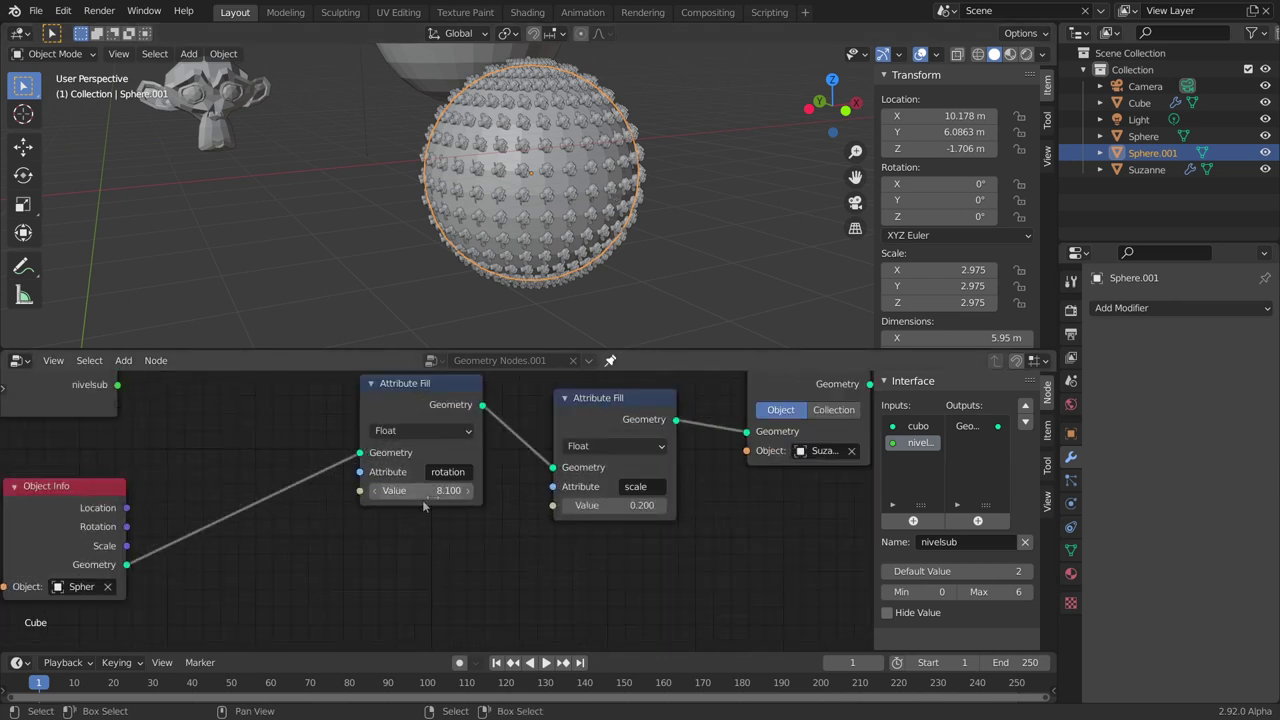
pyautogui.click(437, 490)
pyautogui.write('13')
pyautogui.press('Return')
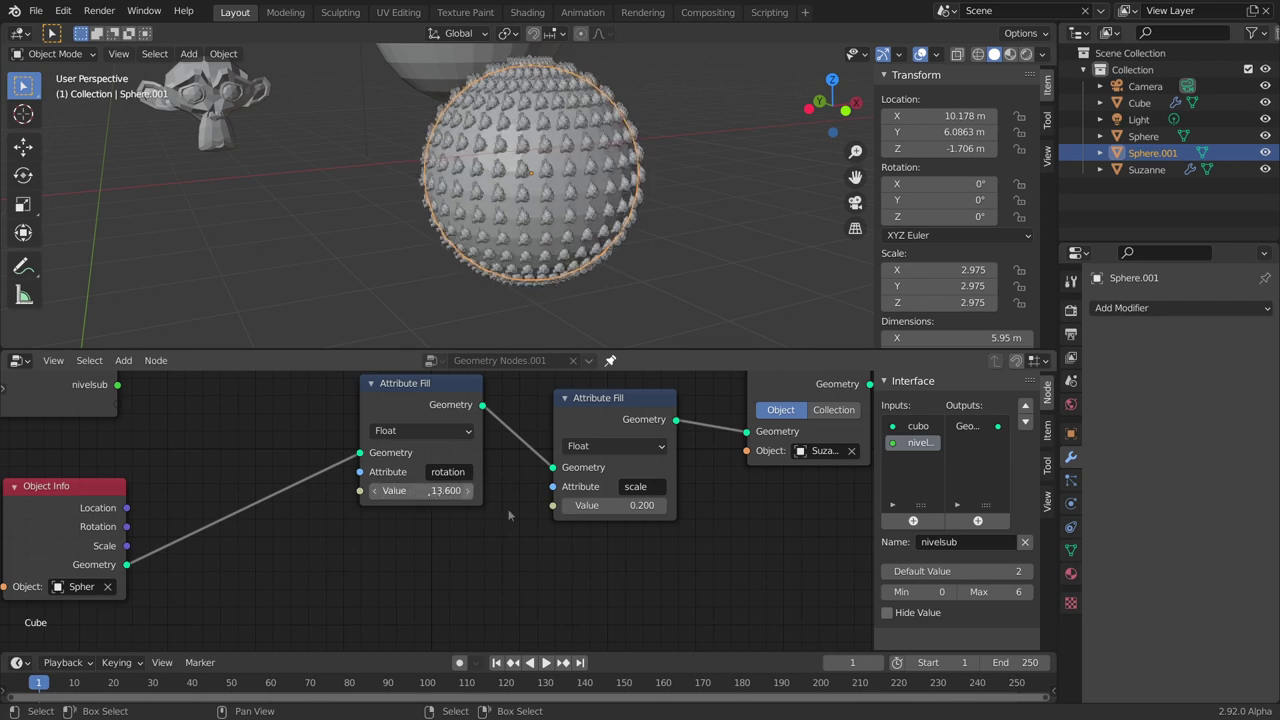
pyautogui.moveTo(610, 505)
pyautogui.mouseDown()
pyautogui.moveTo(640, 505)
pyautogui.moveTo(598, 505)
pyautogui.mouseUp()
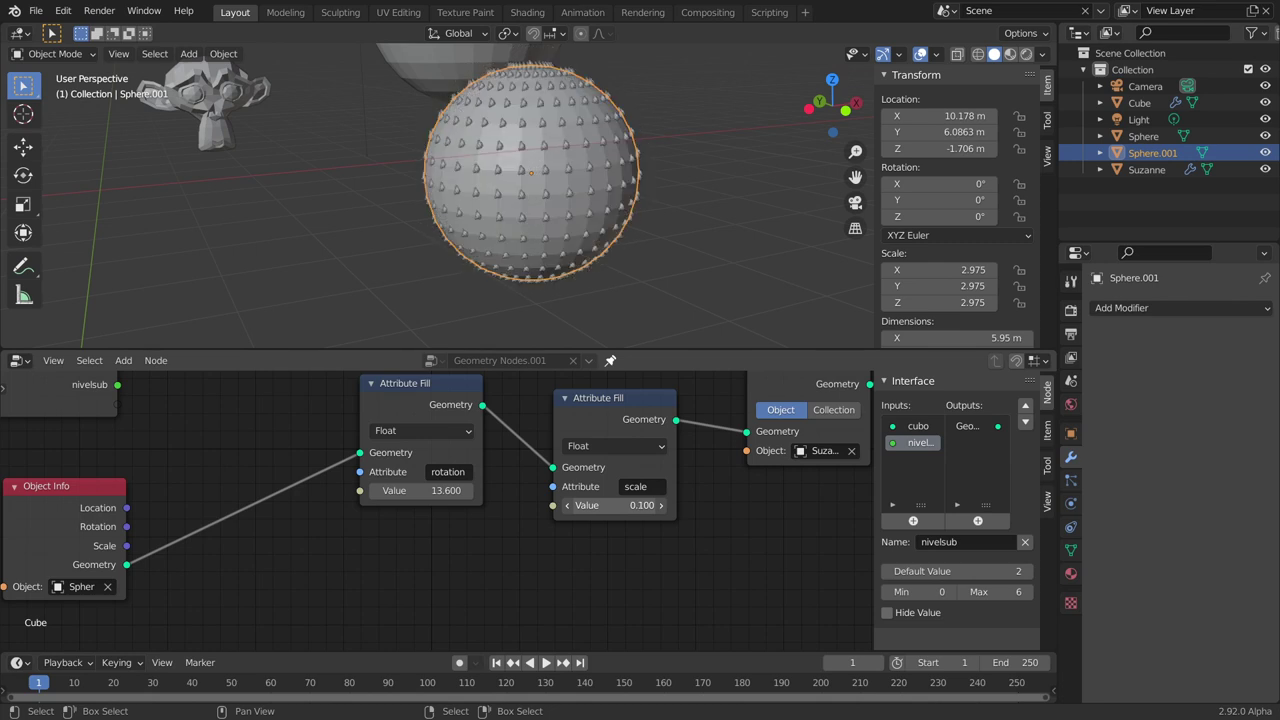
pyautogui.scroll(-2, 453, 545)
pyautogui.scroll(-2, 453, 545)
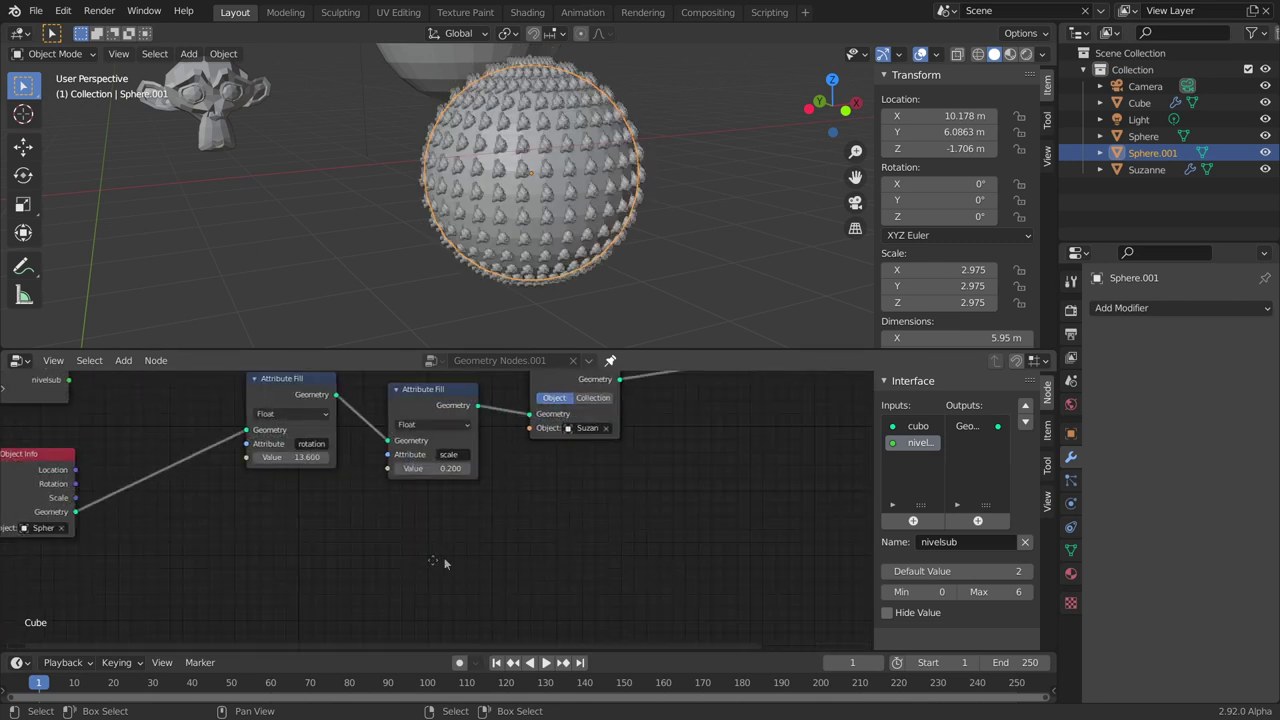
pyautogui.moveTo(453, 545); pyautogui.dragTo(417, 545, button='middle')
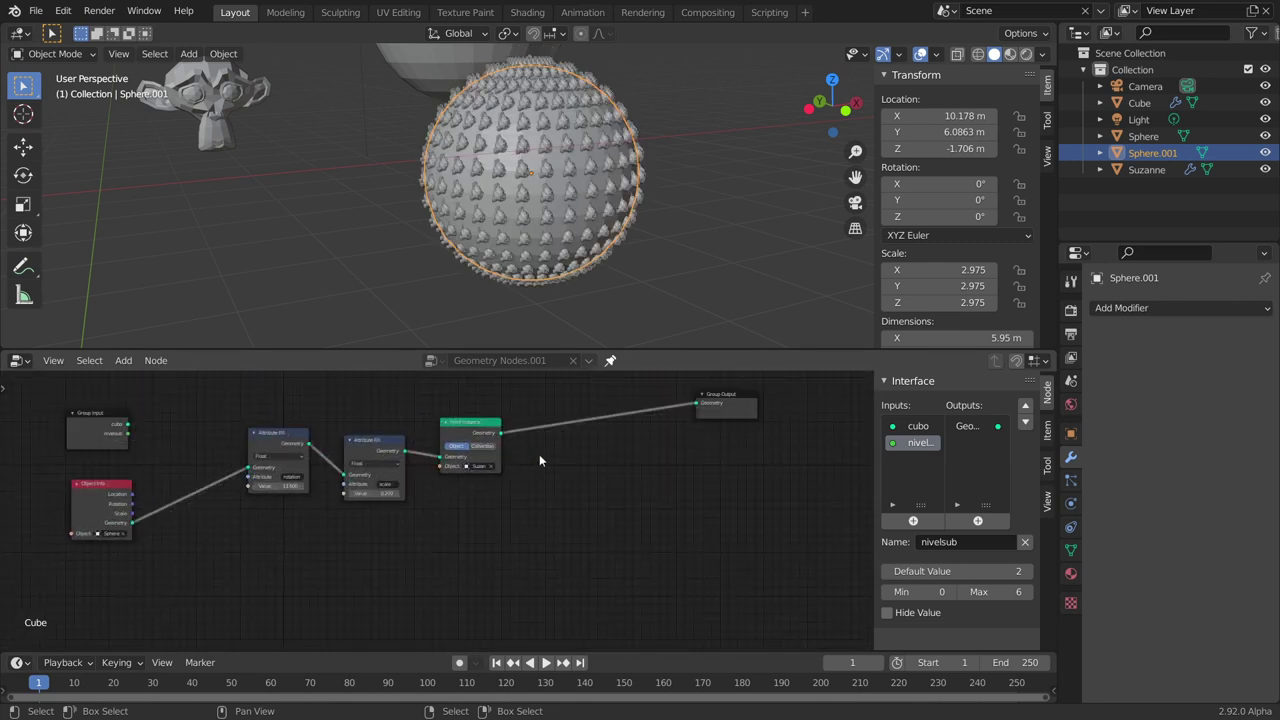
pyautogui.hotkey('shift', 'a')
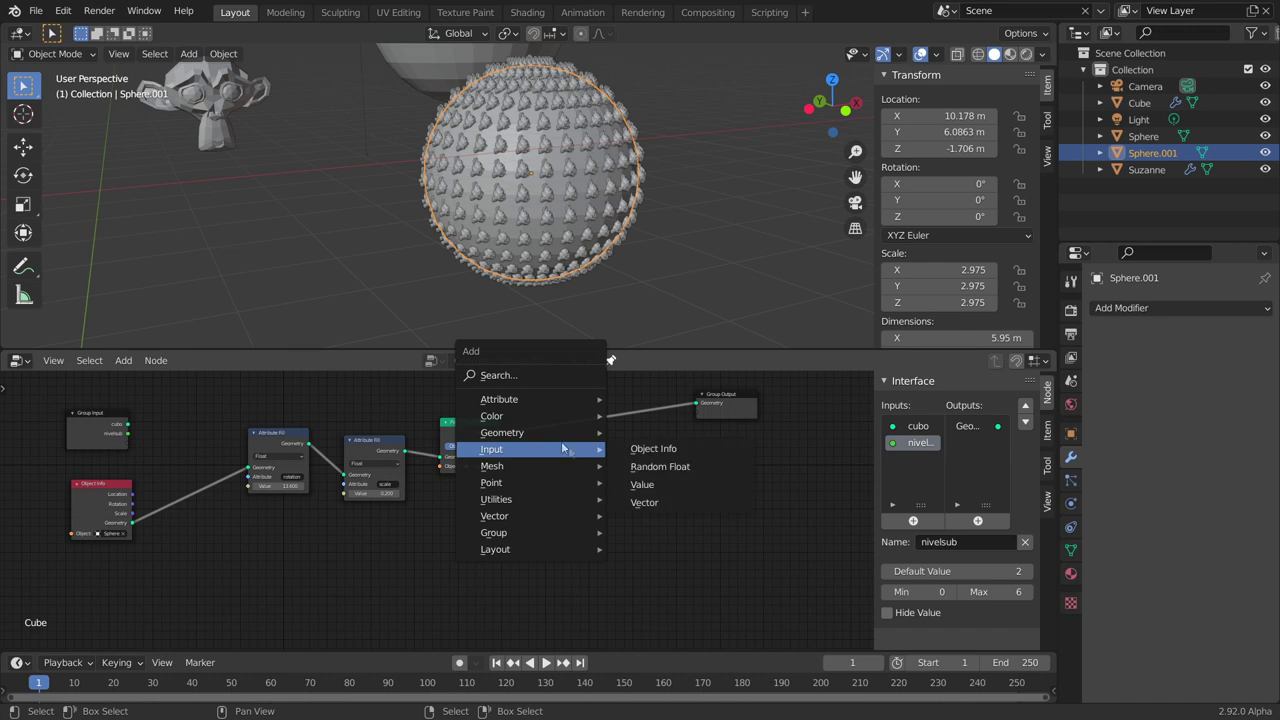
pyautogui.moveTo(502, 432)
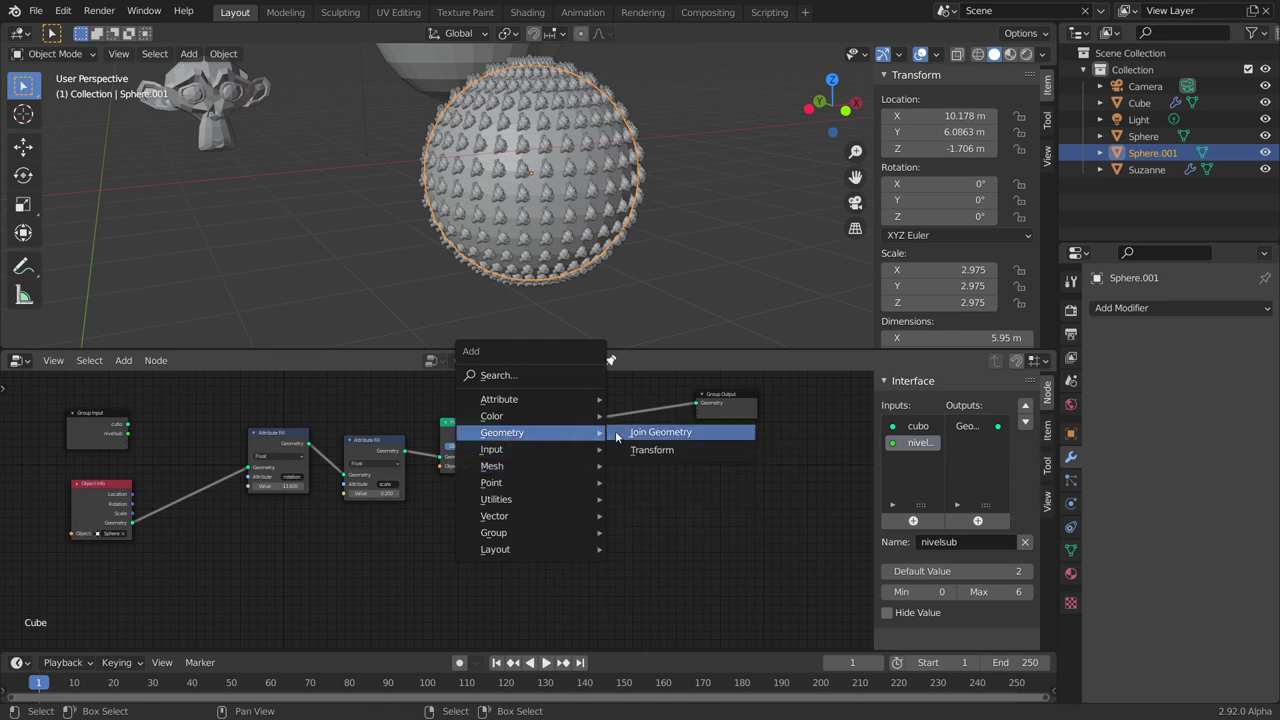
# Step: Insert a Join Geometry node before Group Output, feed cubo into it, and reposition it lower right
pyautogui.click(646, 435)
pyautogui.click(601, 397)
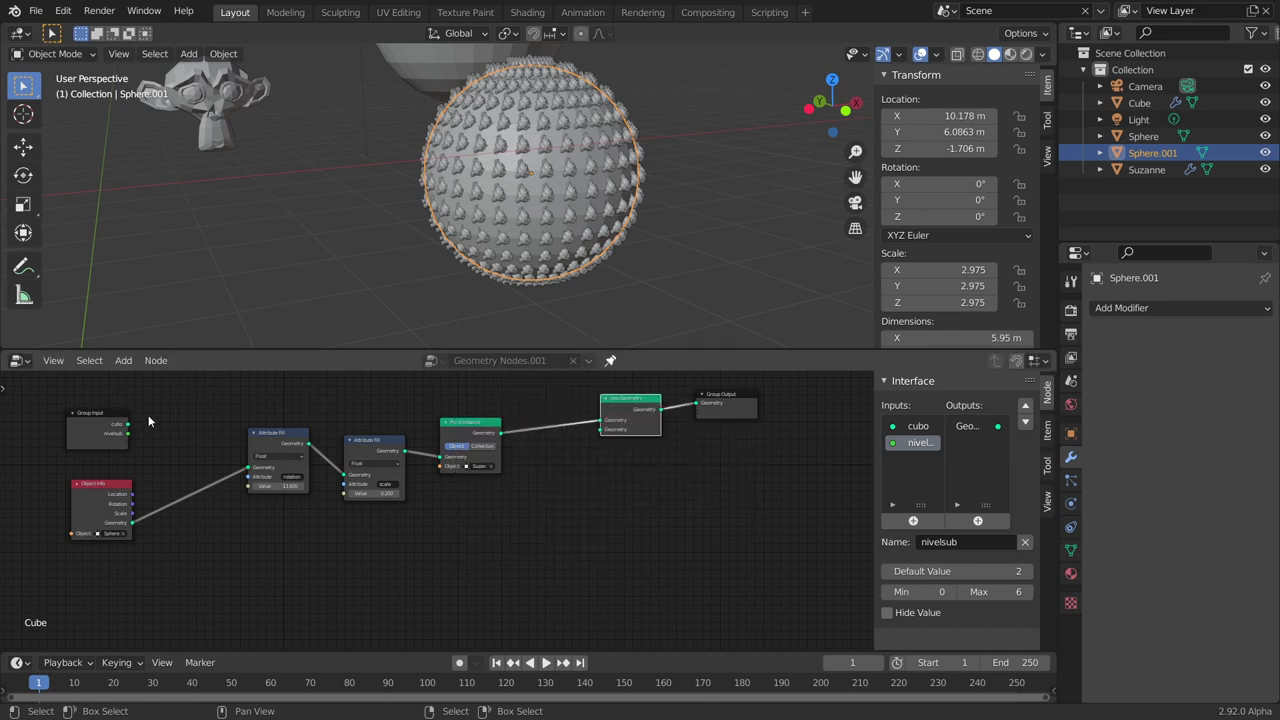
pyautogui.moveTo(128, 425); pyautogui.dragTo(601, 428)
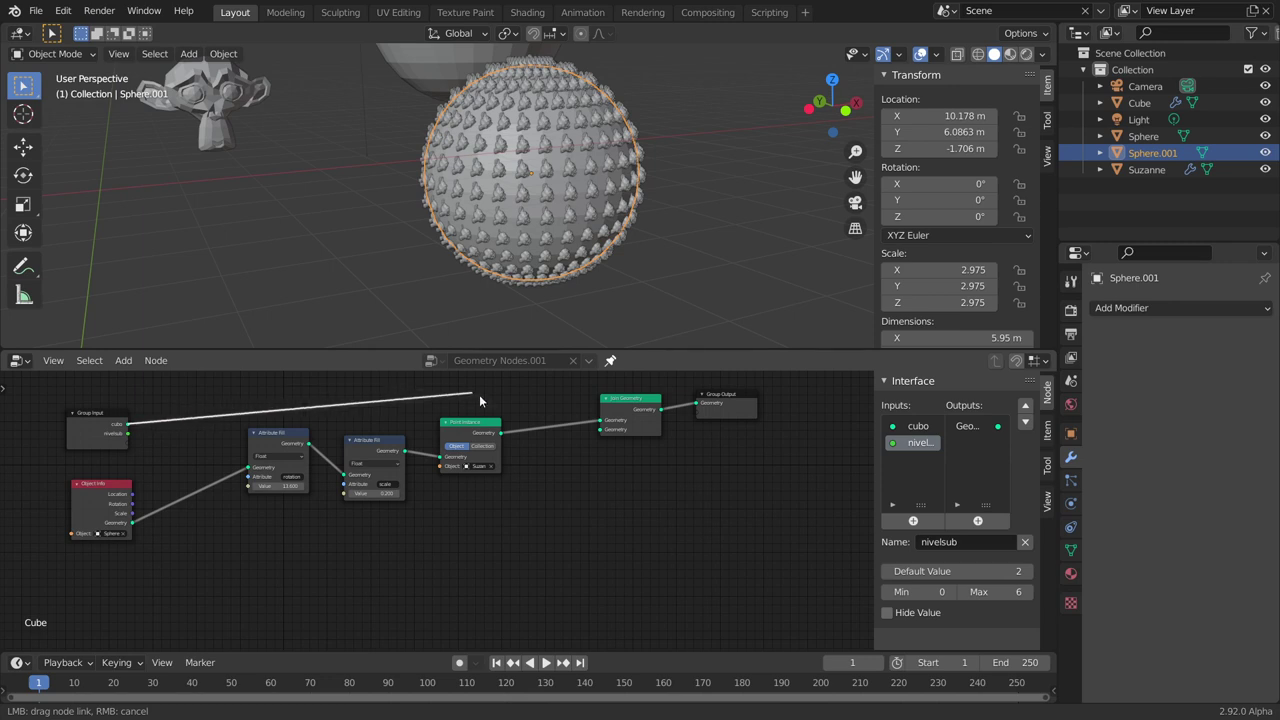
pyautogui.moveTo(239, 230)
pyautogui.mouseDown(button='middle')
pyautogui.moveTo(500, 206)
pyautogui.moveTo(470, 212)
pyautogui.mouseUp(button='middle')
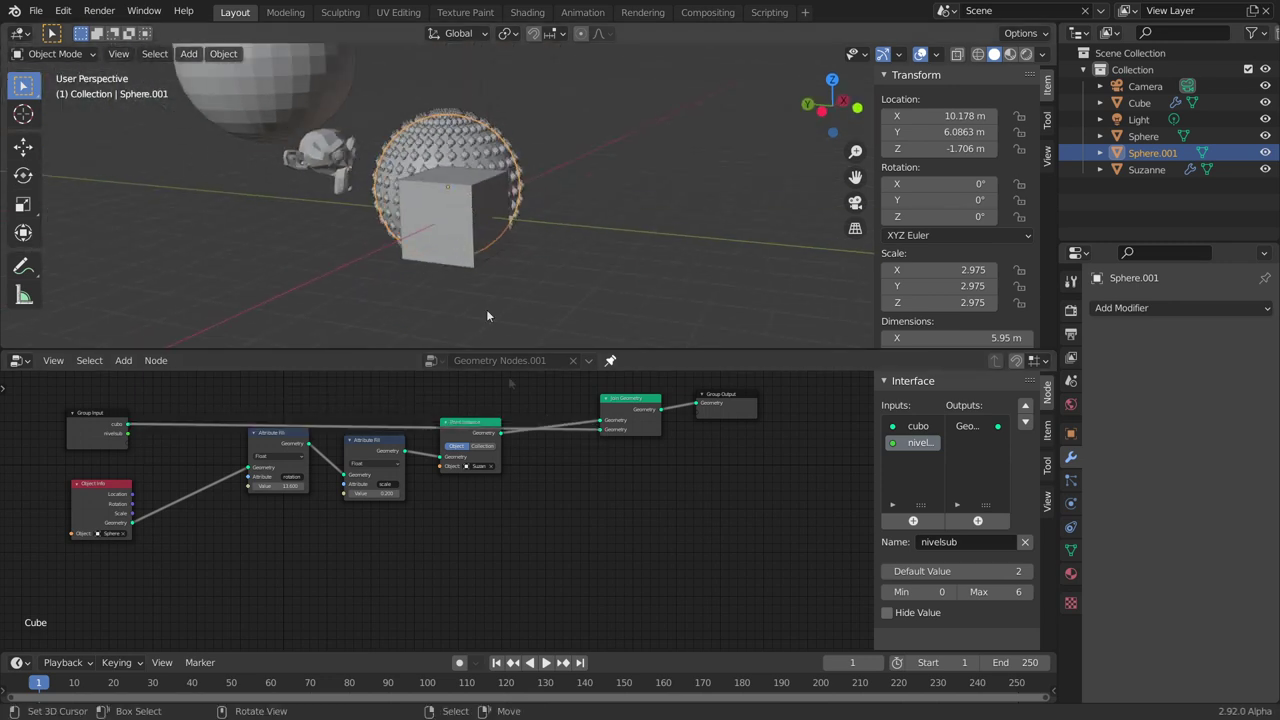
pyautogui.moveTo(640, 480); pyautogui.dragTo(548, 448, button='middle')
pyautogui.press('g')
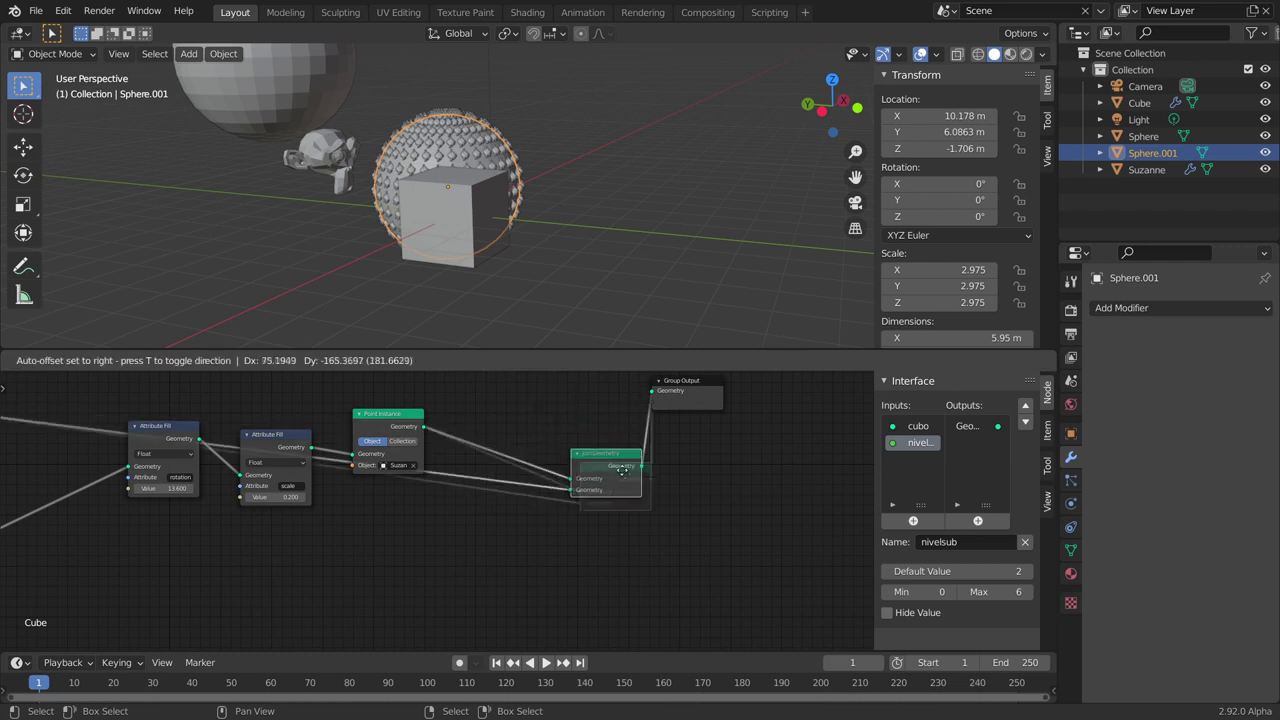
pyautogui.click(578, 580)
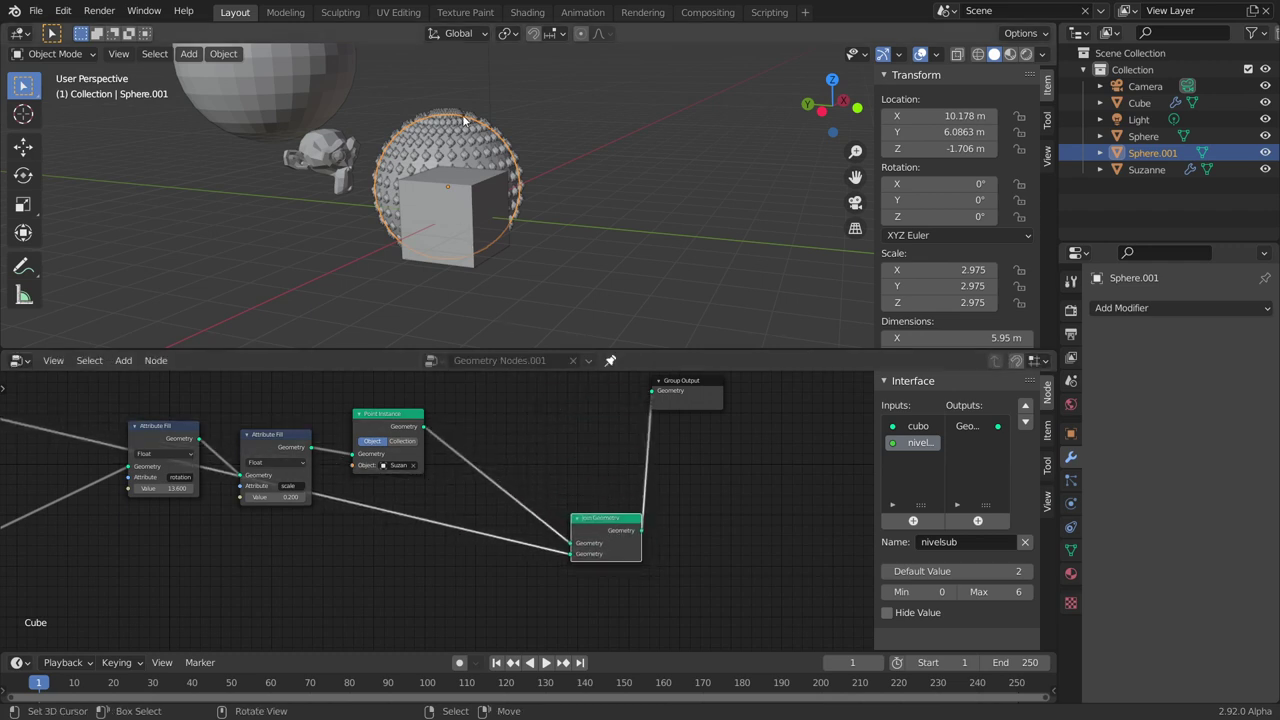
pyautogui.moveTo(500, 220); pyautogui.dragTo(390, 217, button='middle')
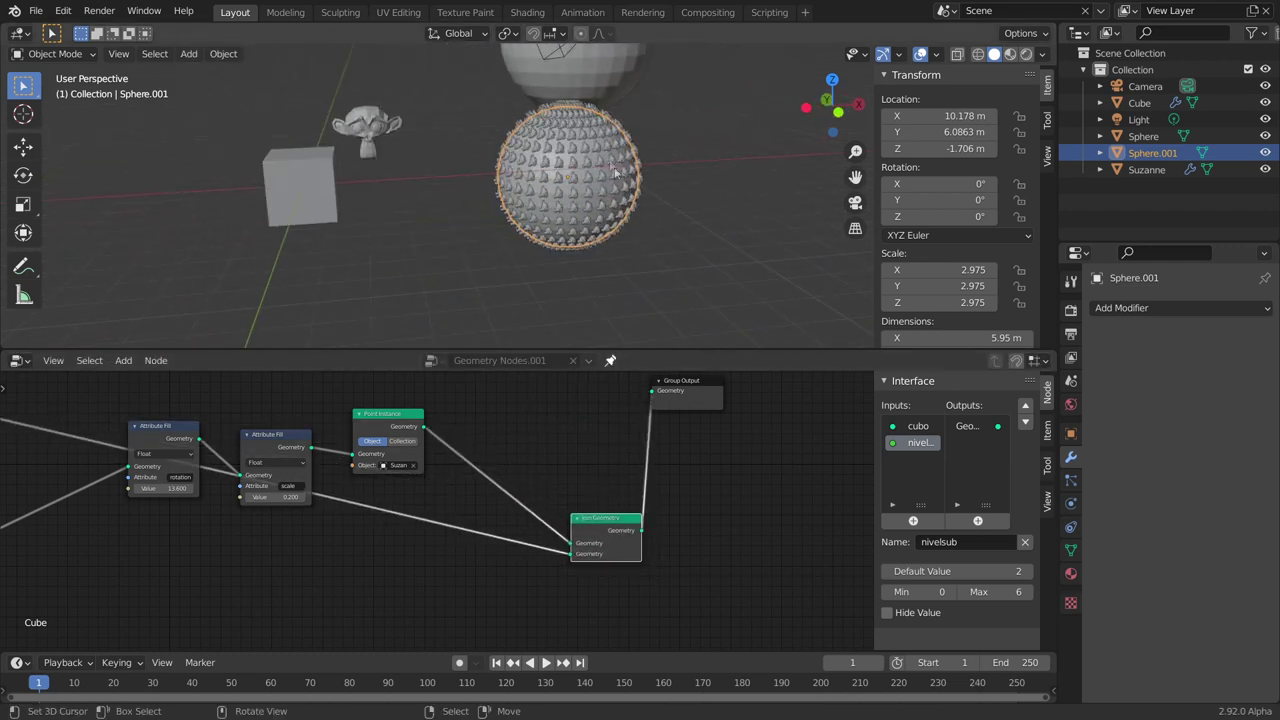
# Step: Move the Object Info node and both Attribute Fill nodes lower in the tree
pyautogui.moveTo(380, 471); pyautogui.dragTo(410, 449, button='middle')
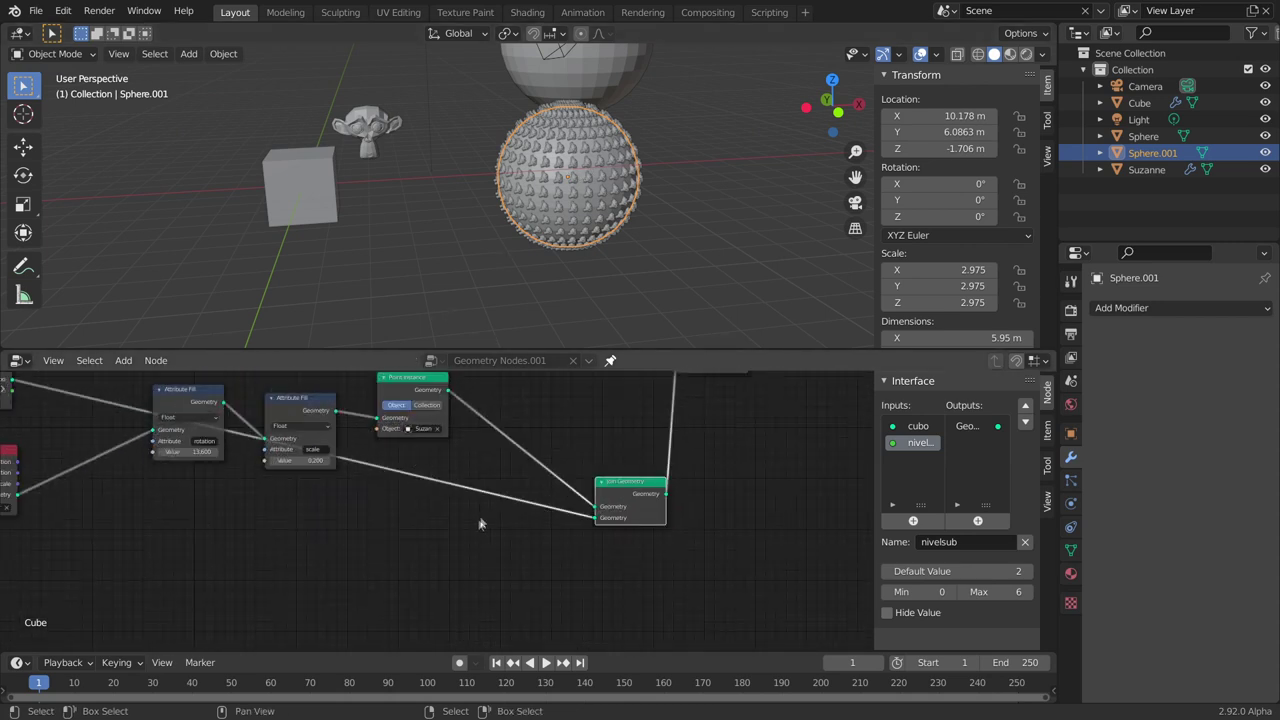
pyautogui.scroll(-2, 480, 520)
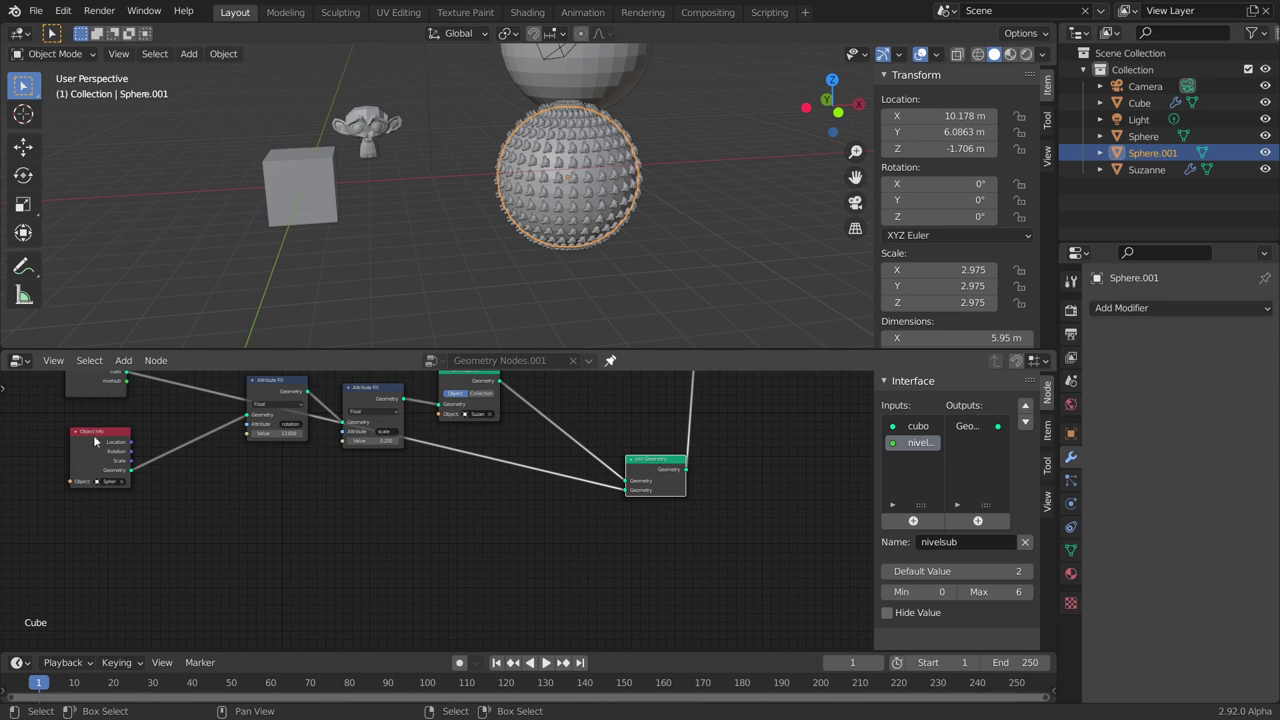
pyautogui.moveTo(98, 440); pyautogui.dragTo(111, 500)
pyautogui.moveTo(293, 390); pyautogui.dragTo(283, 485)
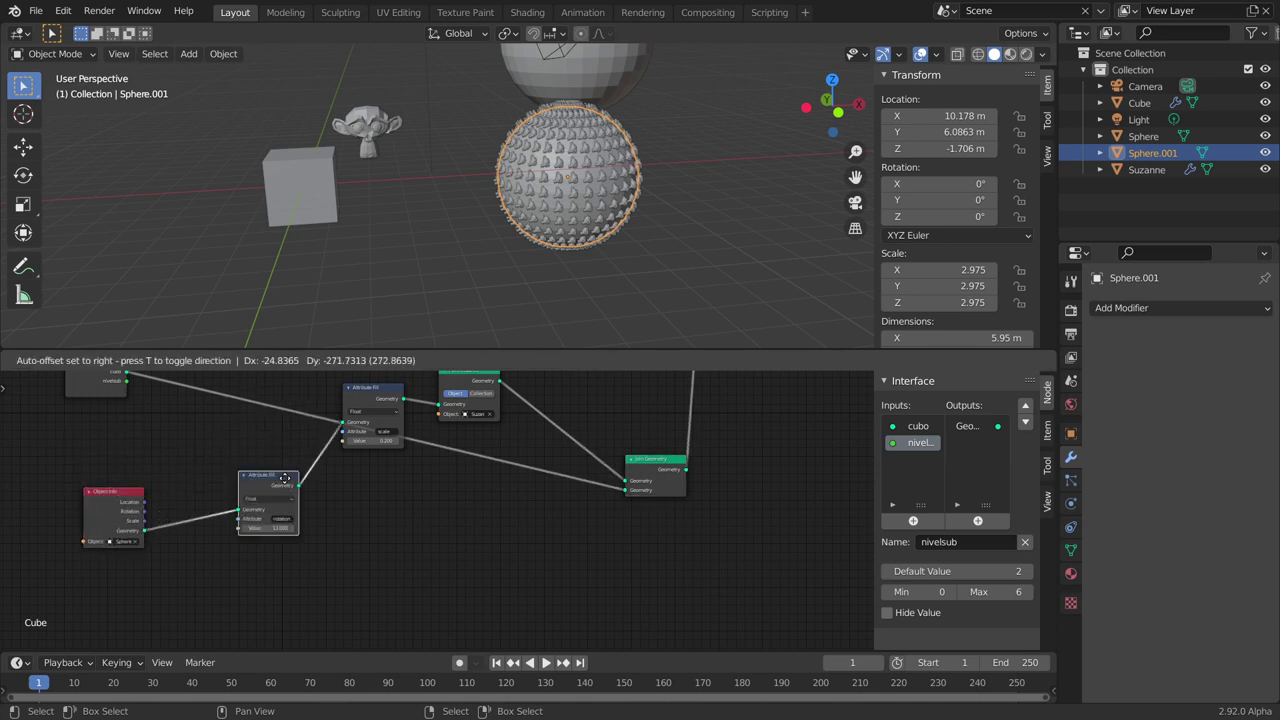
pyautogui.moveTo(373, 392); pyautogui.dragTo(387, 495)
pyautogui.click(387, 495)
pyautogui.scroll(-1, 495, 529)
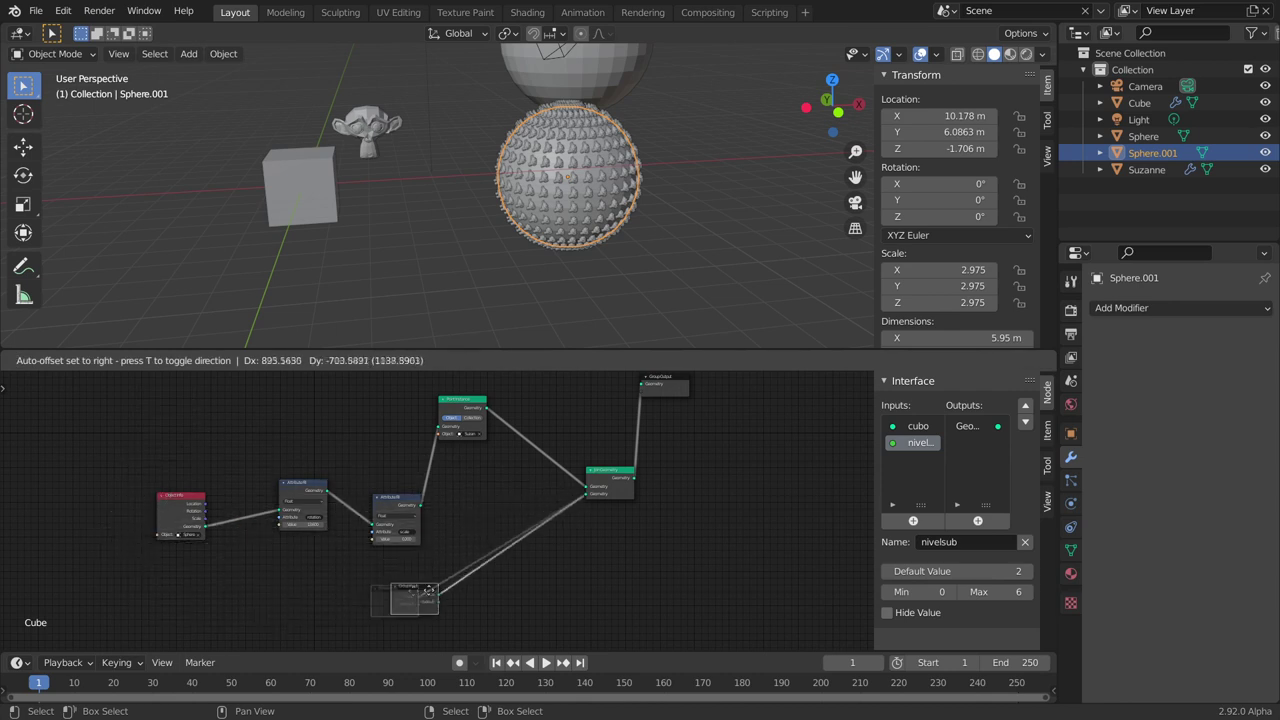
# Step: Align Object Info and the Attribute nodes in a row with Point Instance, placing Group Input lower left
pyautogui.moveTo(171, 401); pyautogui.dragTo(484, 574)
pyautogui.moveTo(399, 506); pyautogui.dragTo(381, 424)
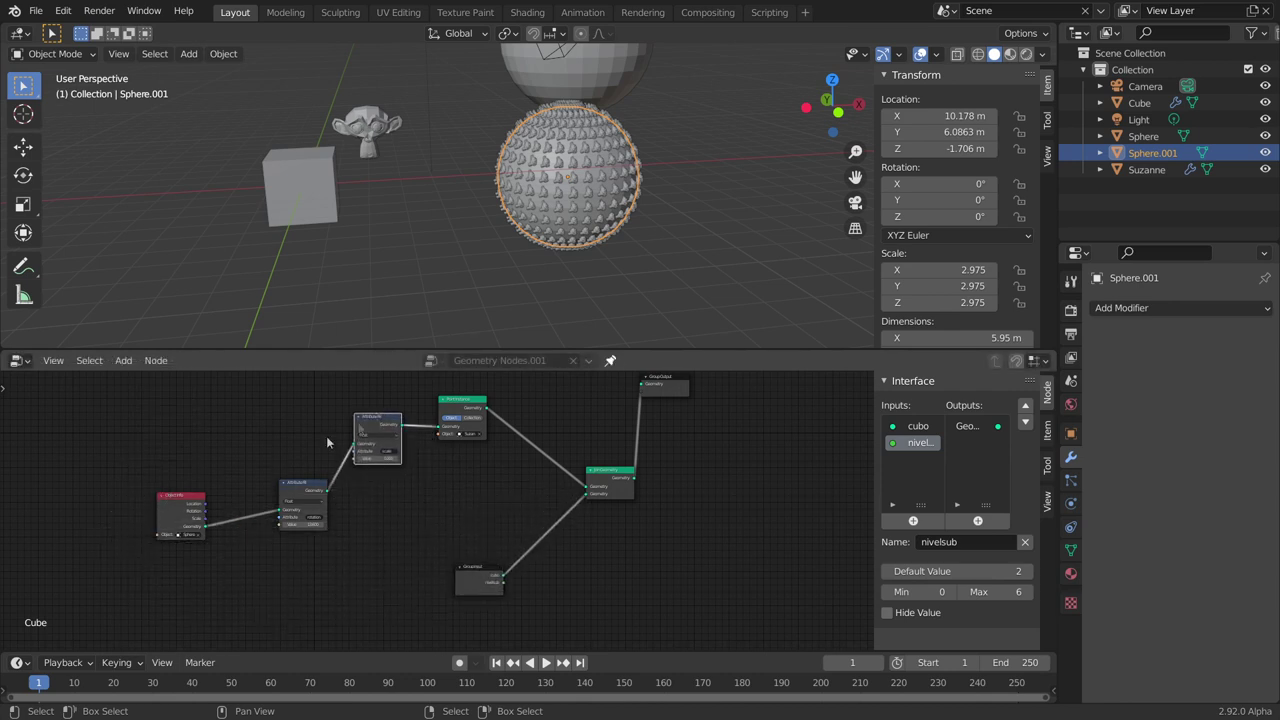
pyautogui.moveTo(297, 490); pyautogui.dragTo(288, 420)
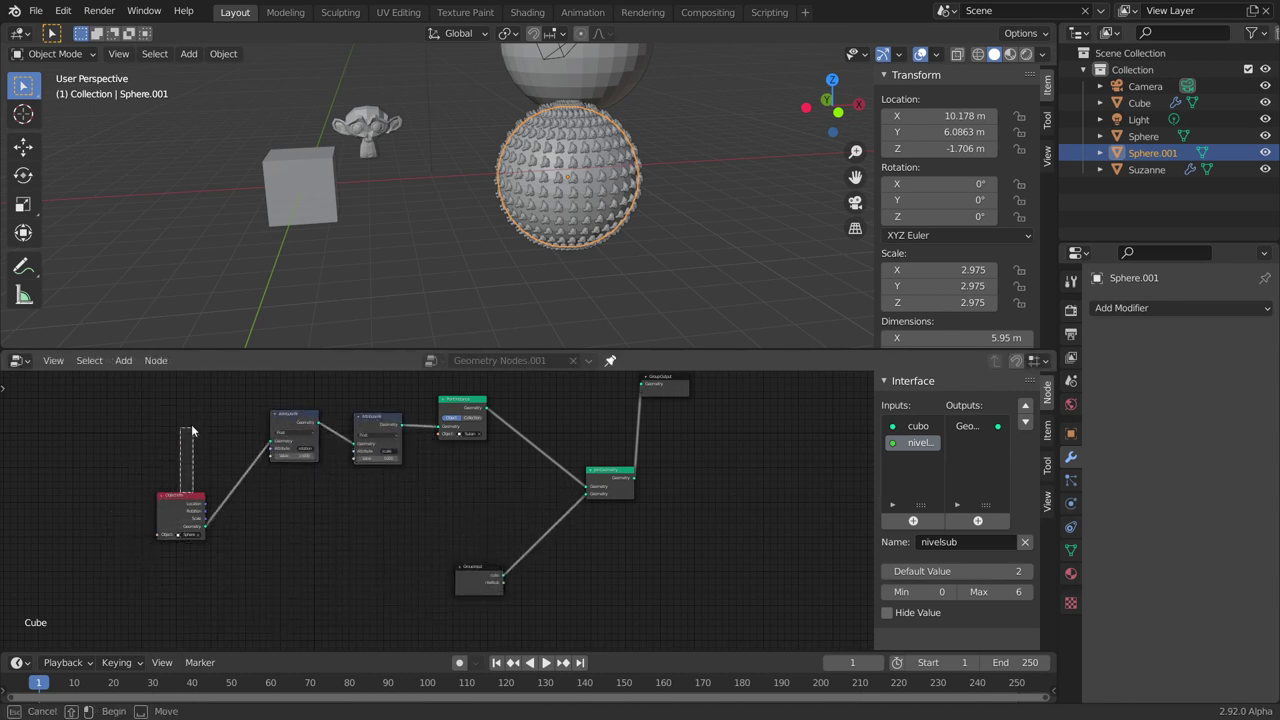
pyautogui.moveTo(180, 496); pyautogui.dragTo(192, 425)
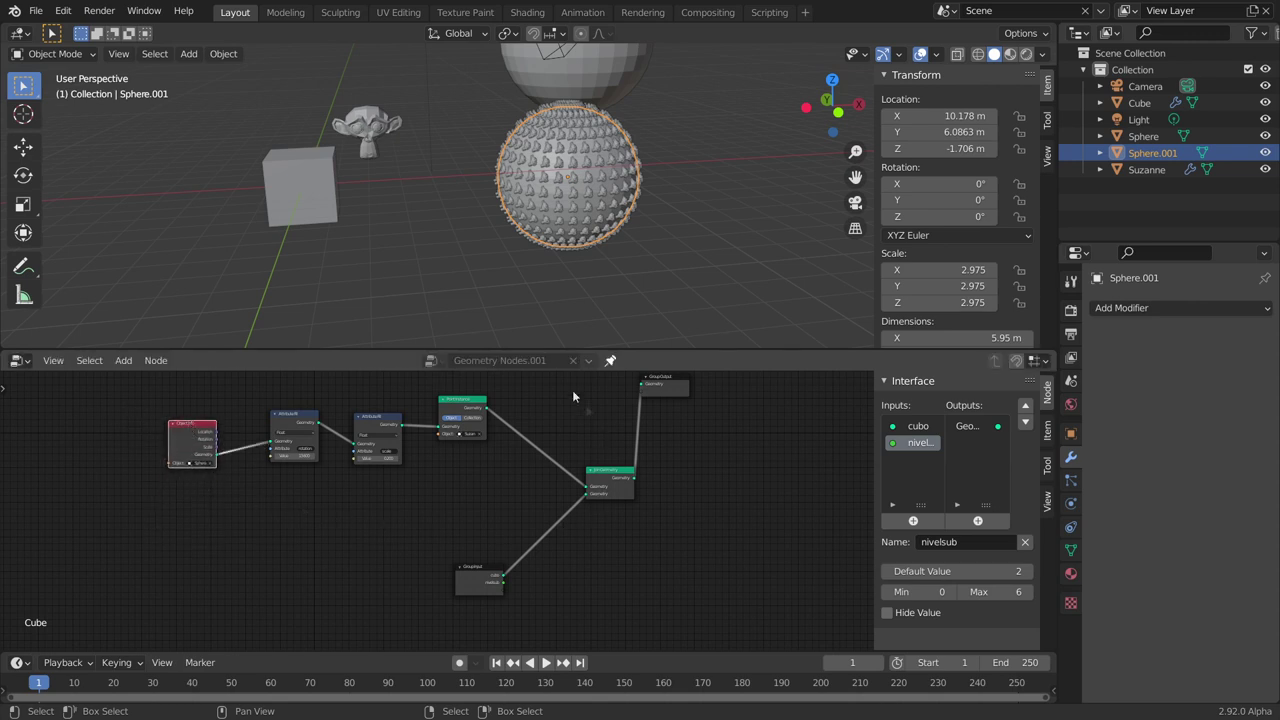
pyautogui.hotkey('ctrl', 'z')
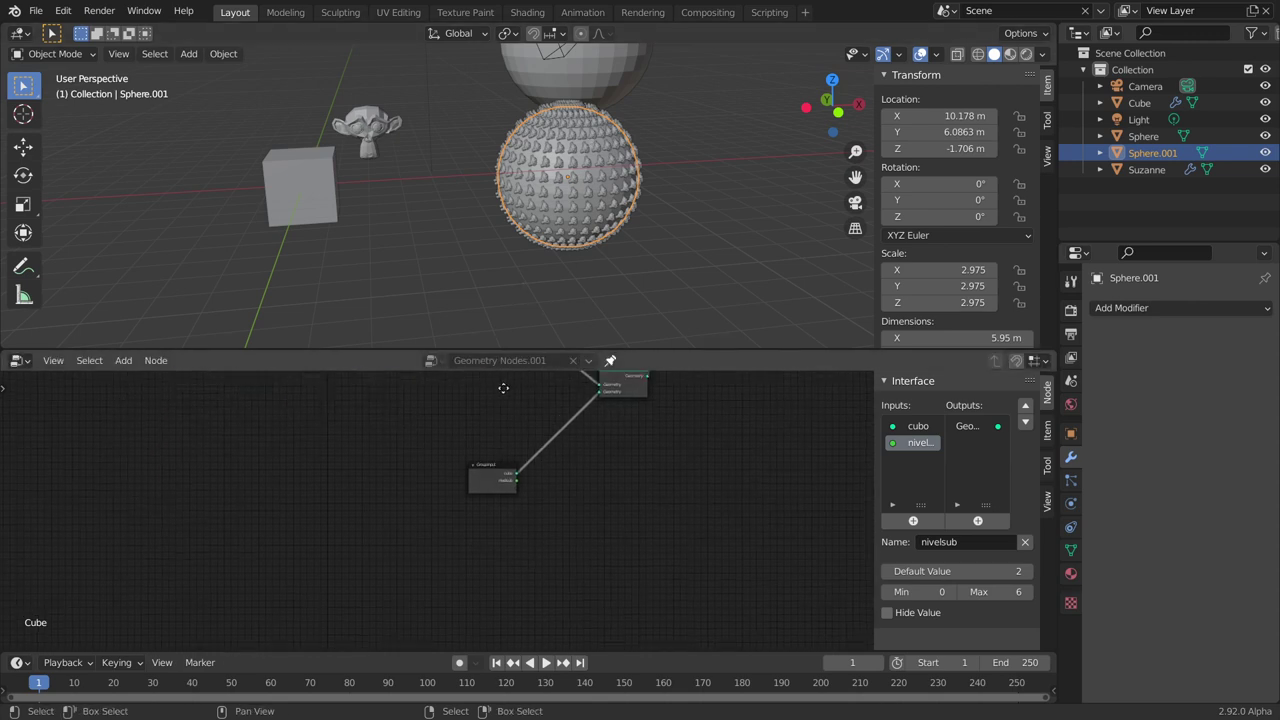
pyautogui.hotkey('ctrl', 'shift', 'z')
pyautogui.moveTo(532, 526); pyautogui.dragTo(220, 547)
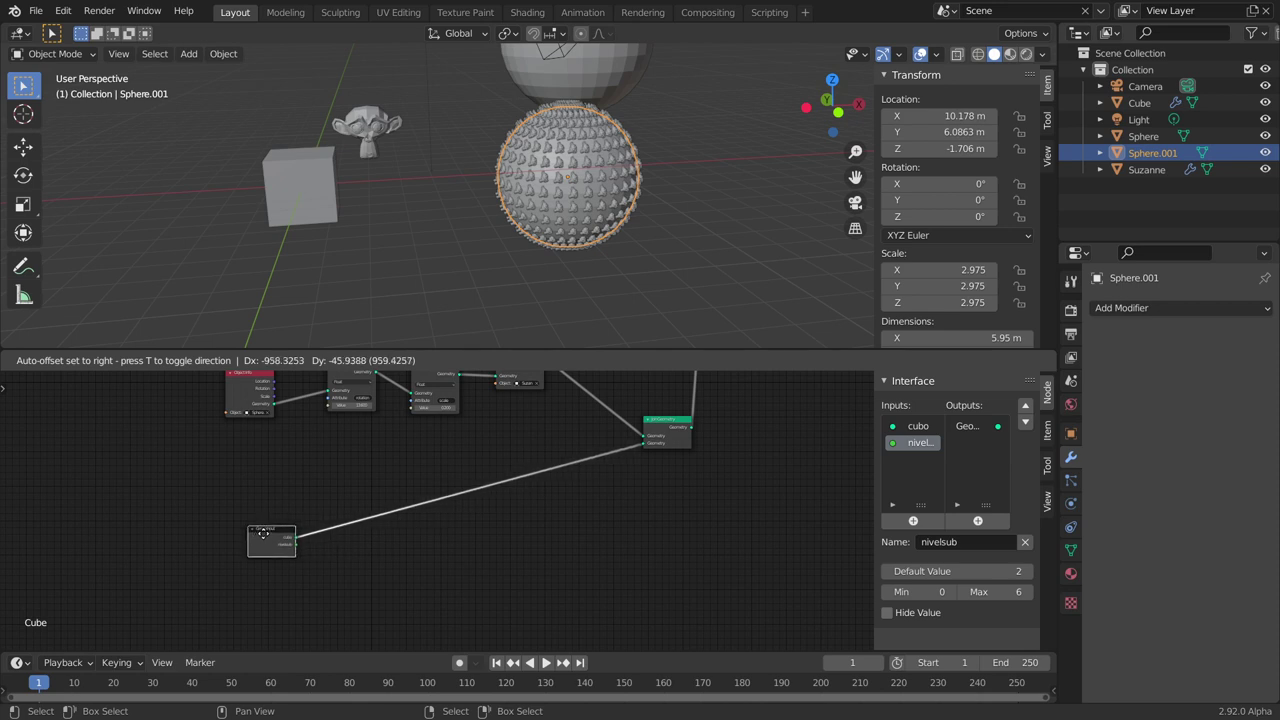
pyautogui.press('Home')
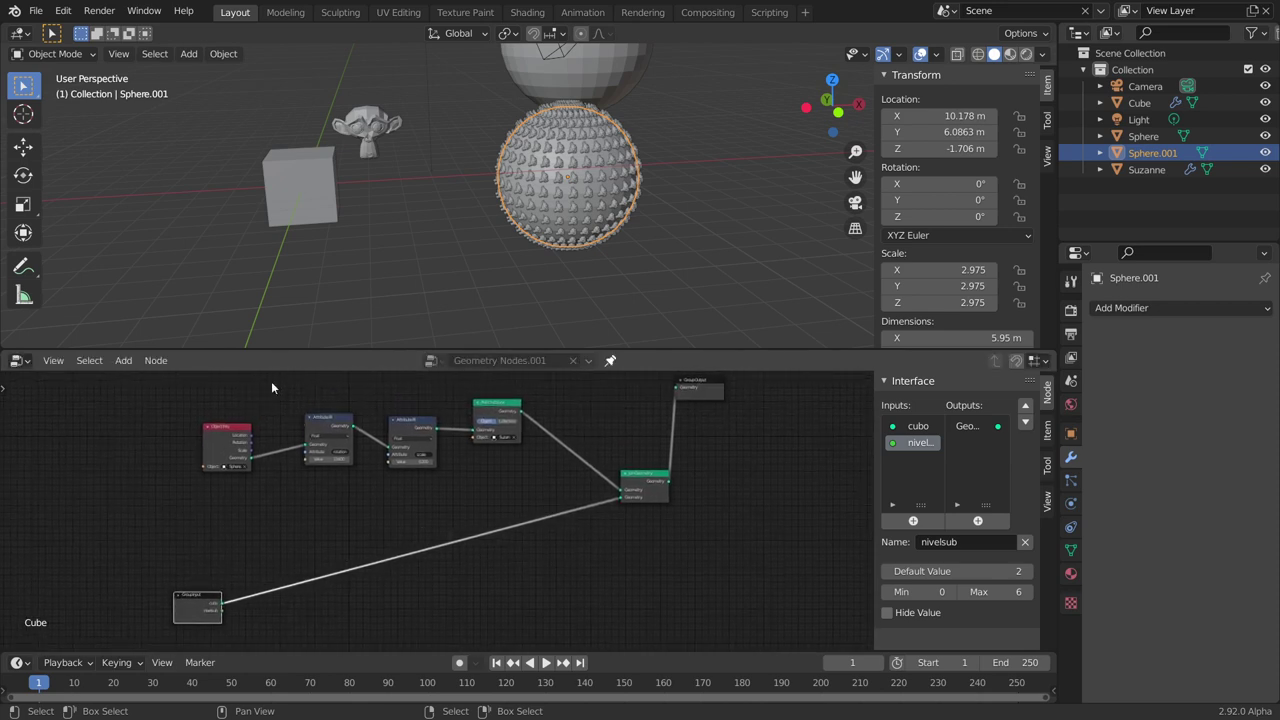
pyautogui.moveTo(292, 378); pyautogui.dragTo(430, 430)
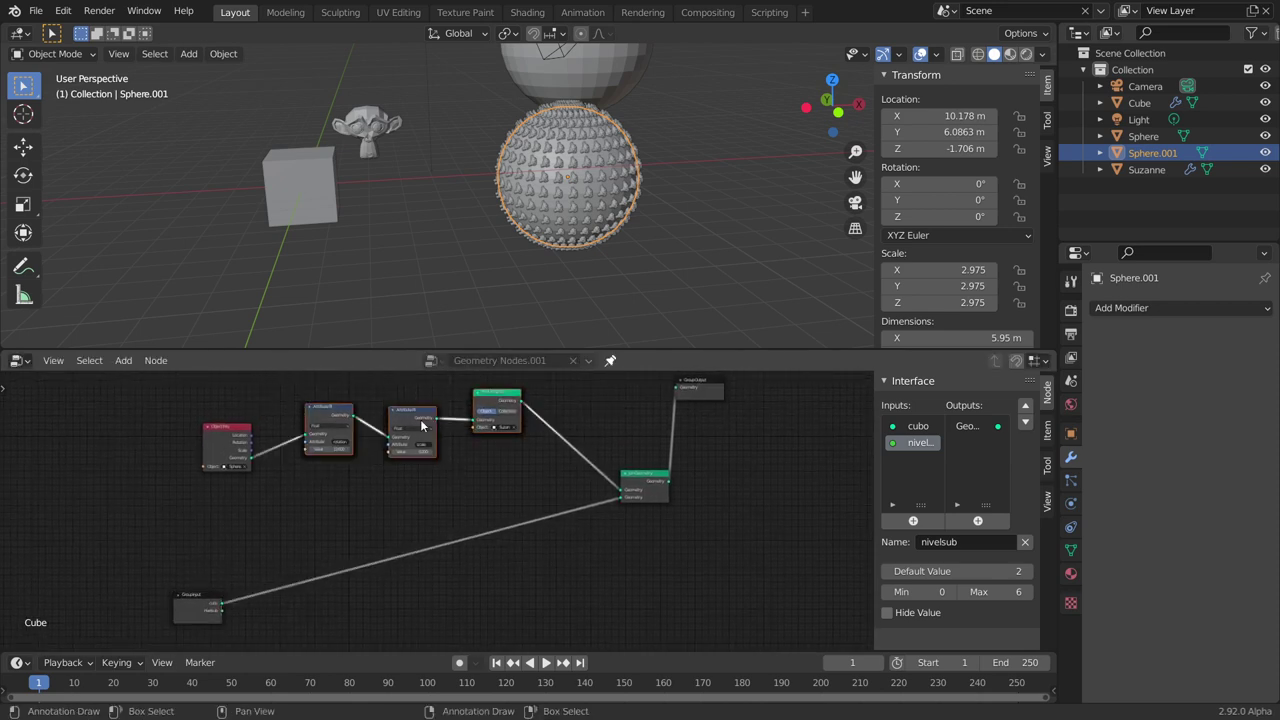
# Step: Duplicate the Attribute Fill–Point Instance chain below and connect cubo into the copy's geometry
pyautogui.hotkey('shift', 'd')
pyautogui.click(423, 543)
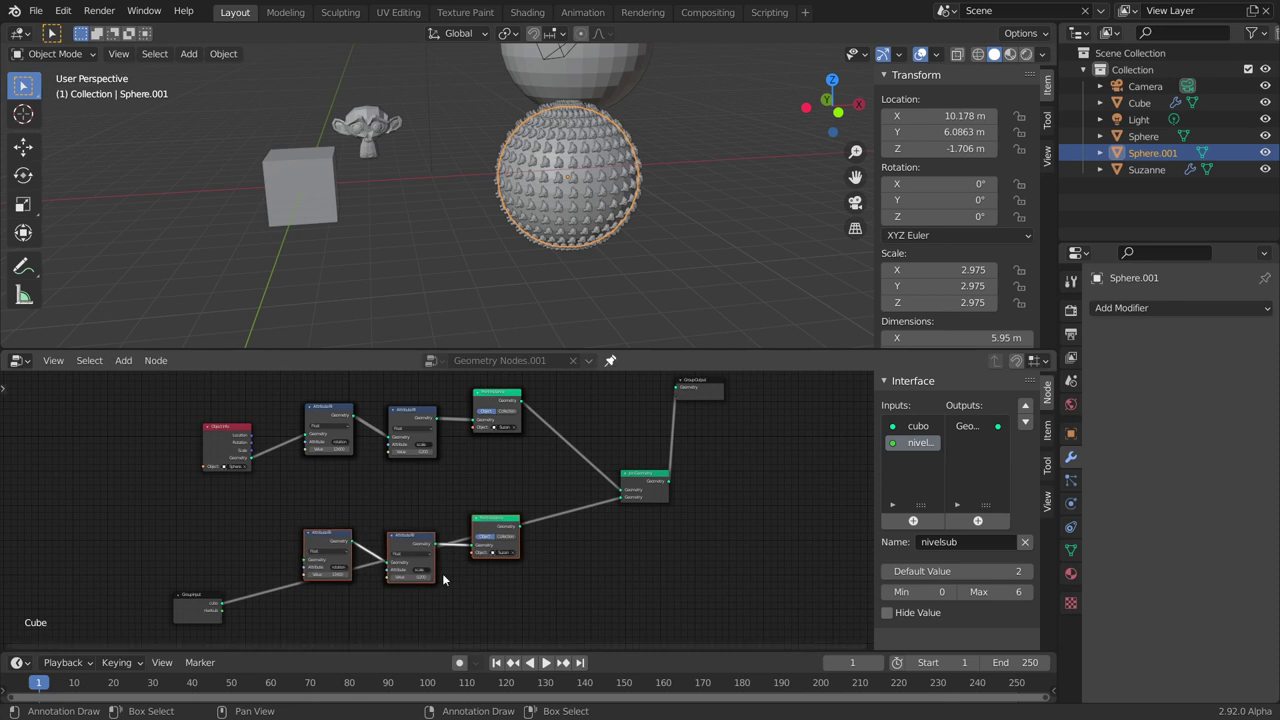
pyautogui.scroll(2, 443, 577)
pyautogui.moveTo(184, 600); pyautogui.dragTo(254, 523, button='middle')
pyautogui.moveTo(213, 565); pyautogui.dragTo(327, 504)
pyautogui.moveTo(619, 458); pyautogui.dragTo(759, 420)
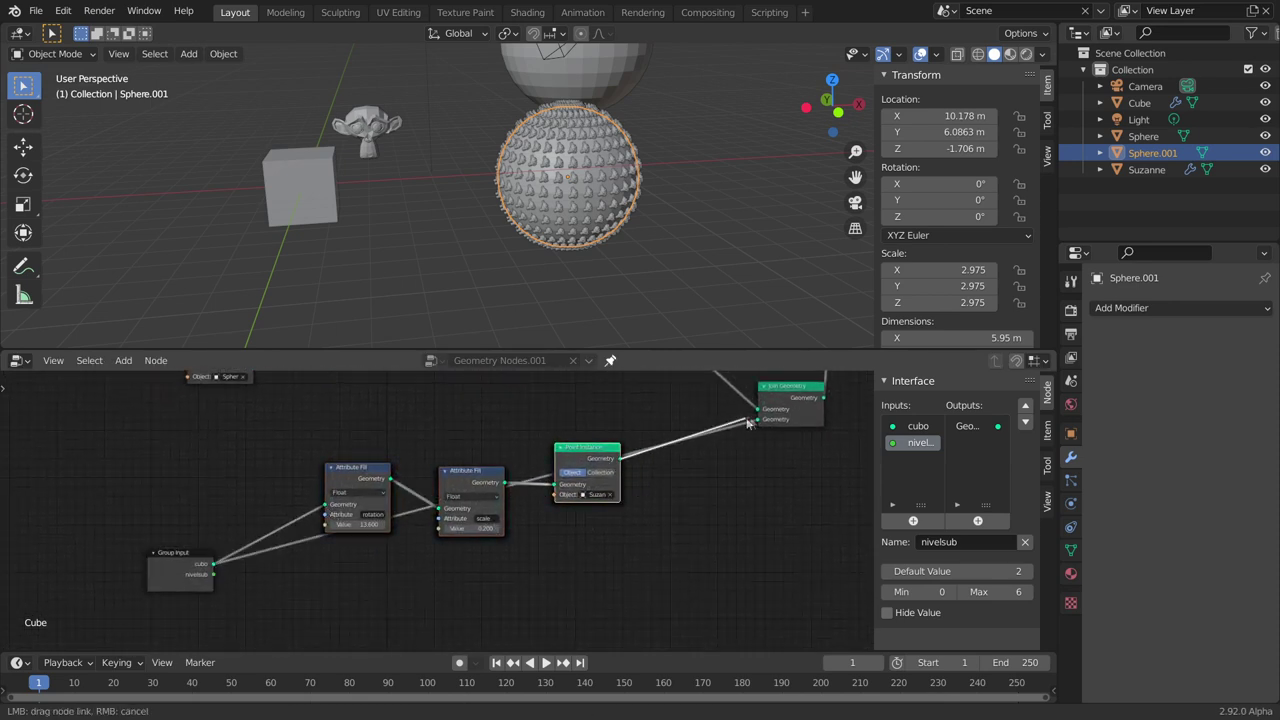
# Step: Adjust the copied chain's Suzanne scale and link its Point Instance into Join Geometry
pyautogui.scroll(3, 359, 268)
pyautogui.moveTo(359, 268); pyautogui.dragTo(353, 202, button='middle')
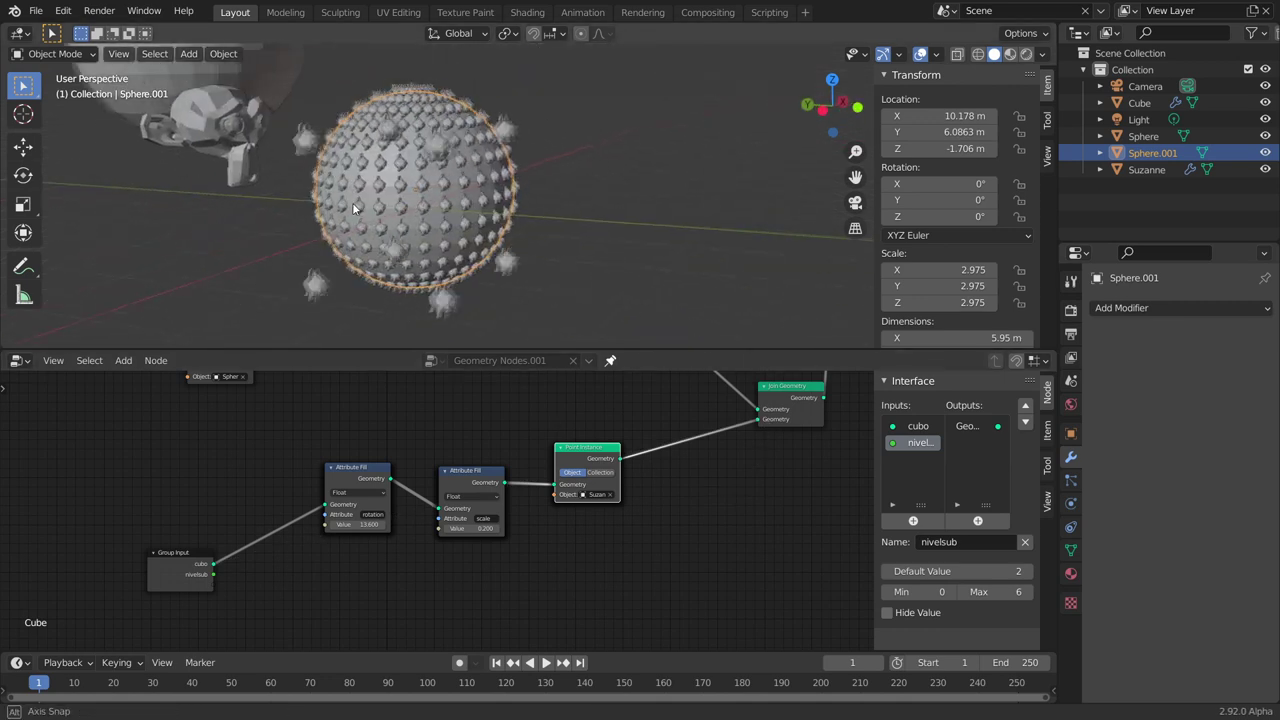
pyautogui.moveTo(465, 508); pyautogui.dragTo(485, 460, button='middle')
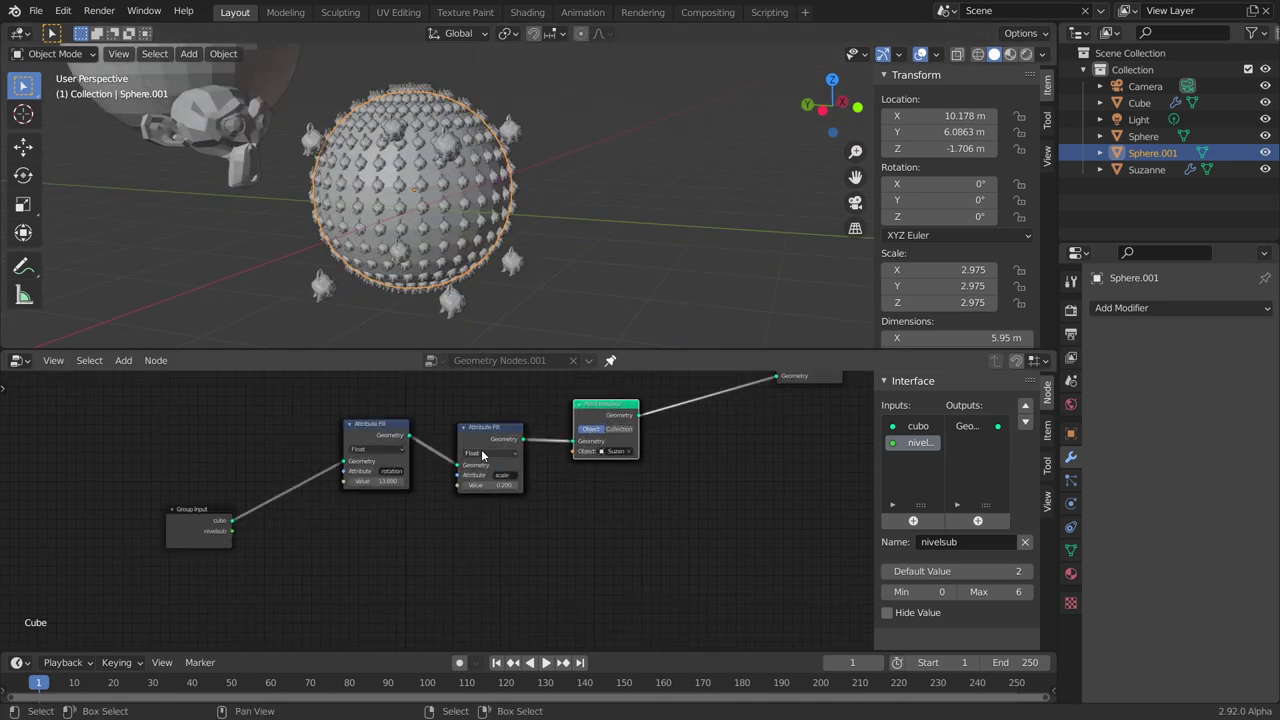
pyautogui.scroll(2, 485, 460)
pyautogui.moveTo(507, 476); pyautogui.dragTo(480, 476)
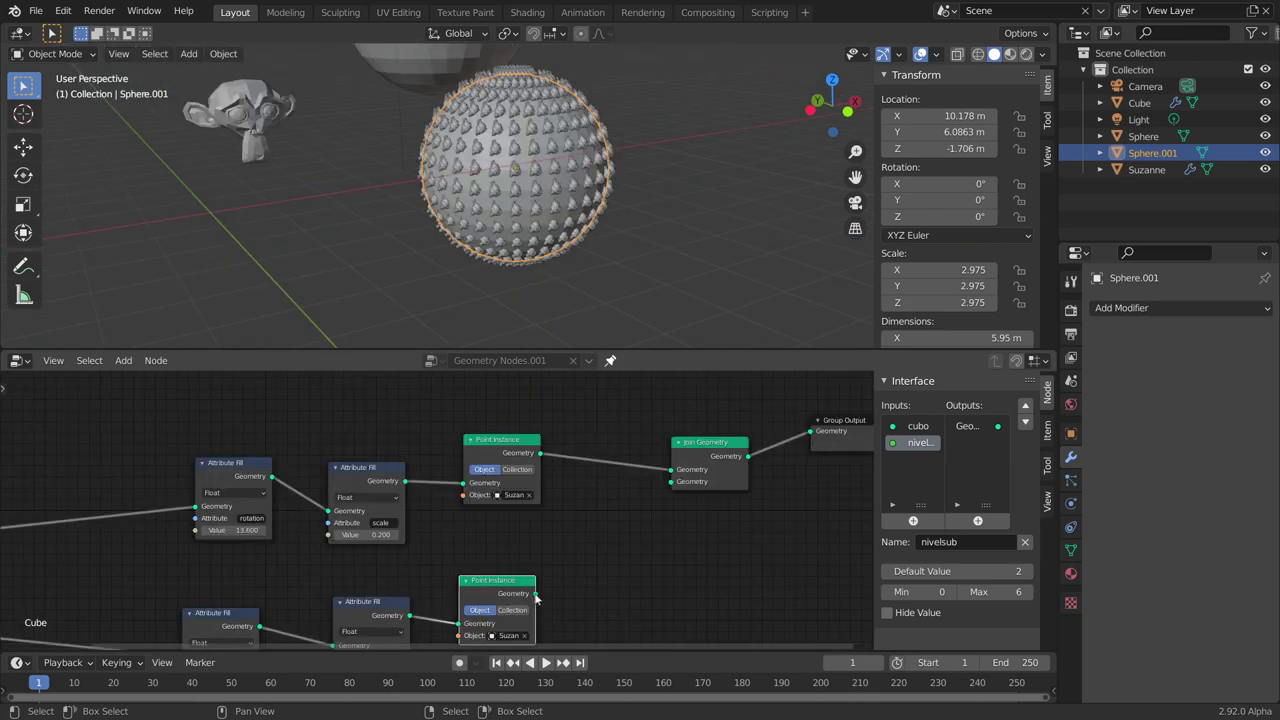
pyautogui.moveTo(535, 594); pyautogui.dragTo(671, 482)
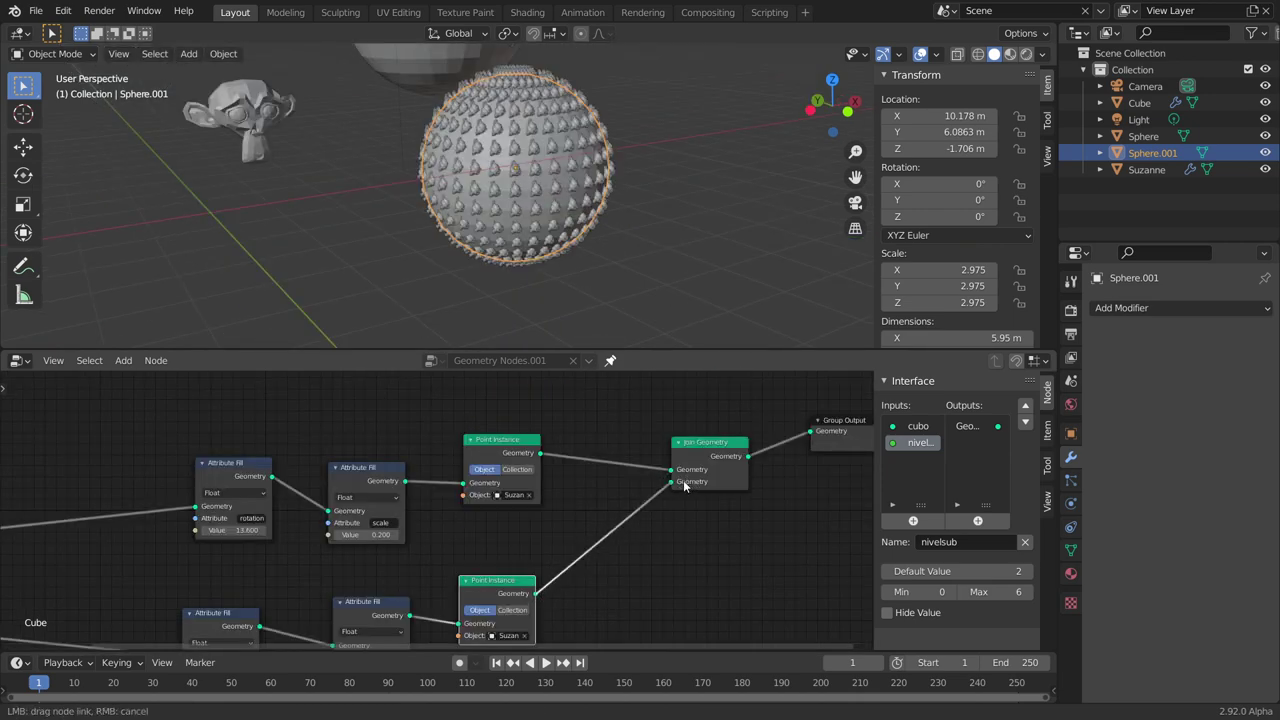
pyautogui.press('Home')
pyautogui.scroll(-2, 605, 458)
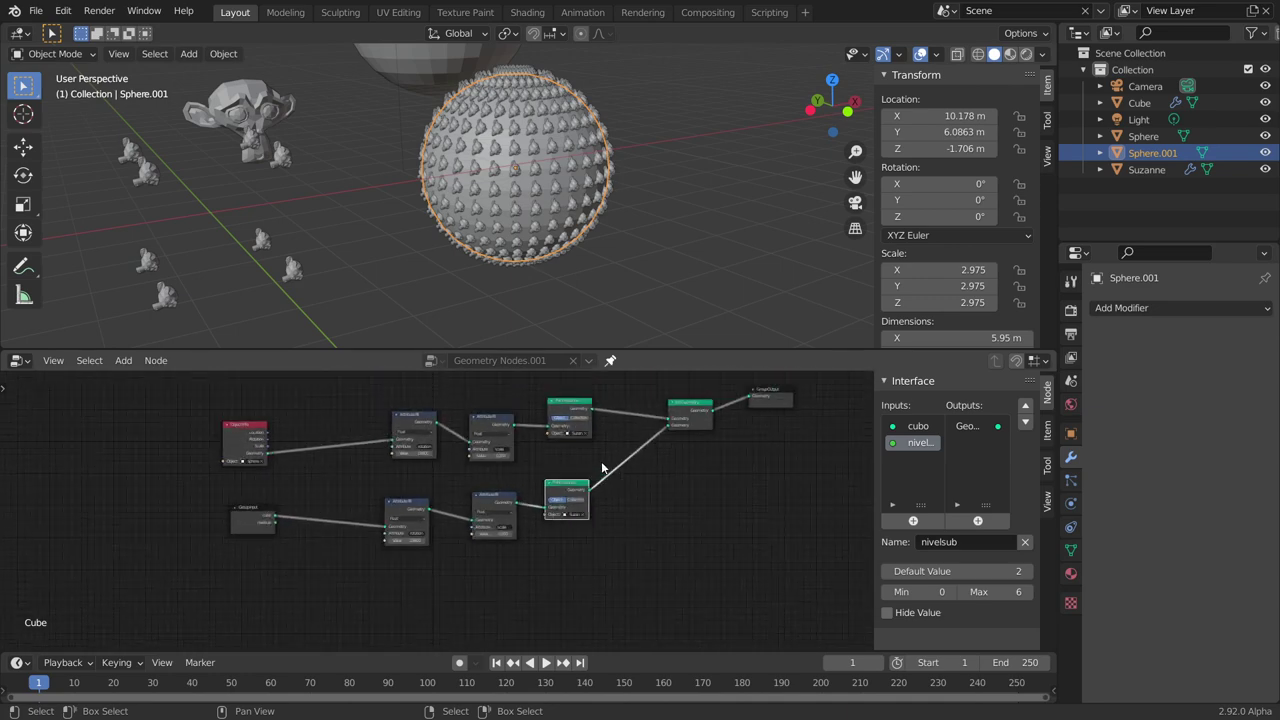
# Step: Raise the rotation fill value to 15.100
pyautogui.scroll(-1, 601, 461)
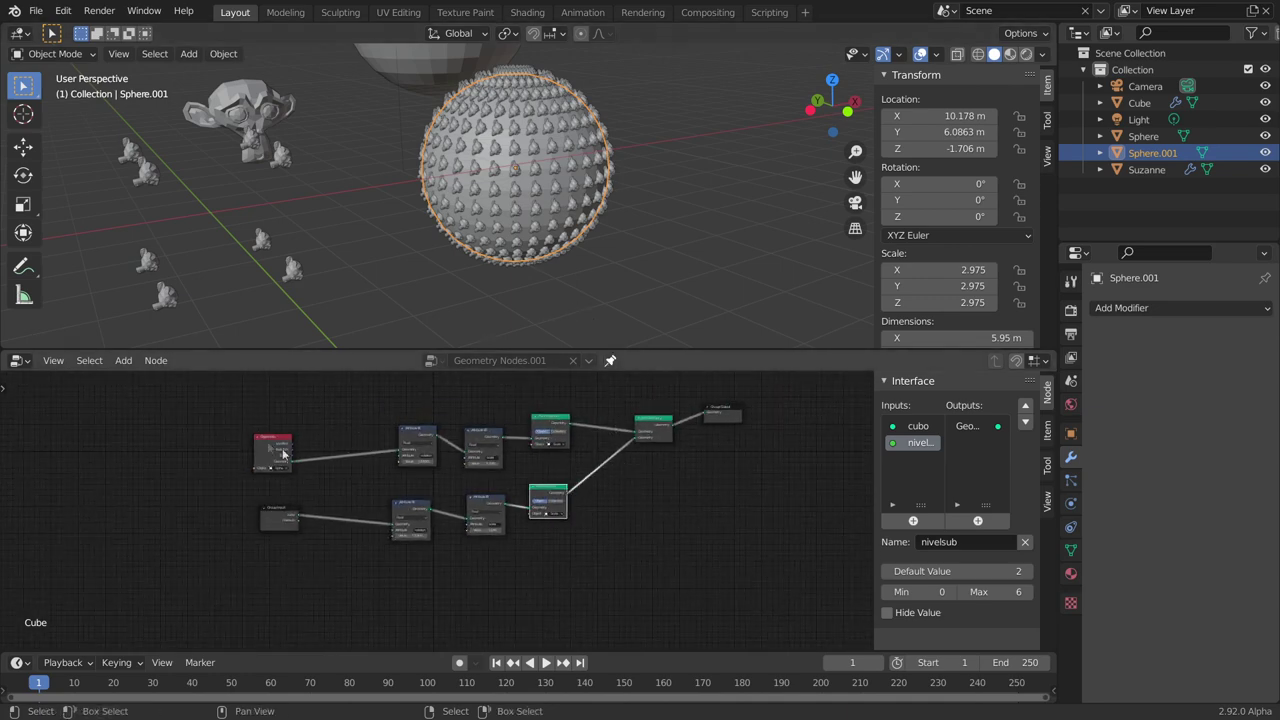
pyautogui.scroll(1, 504, 472)
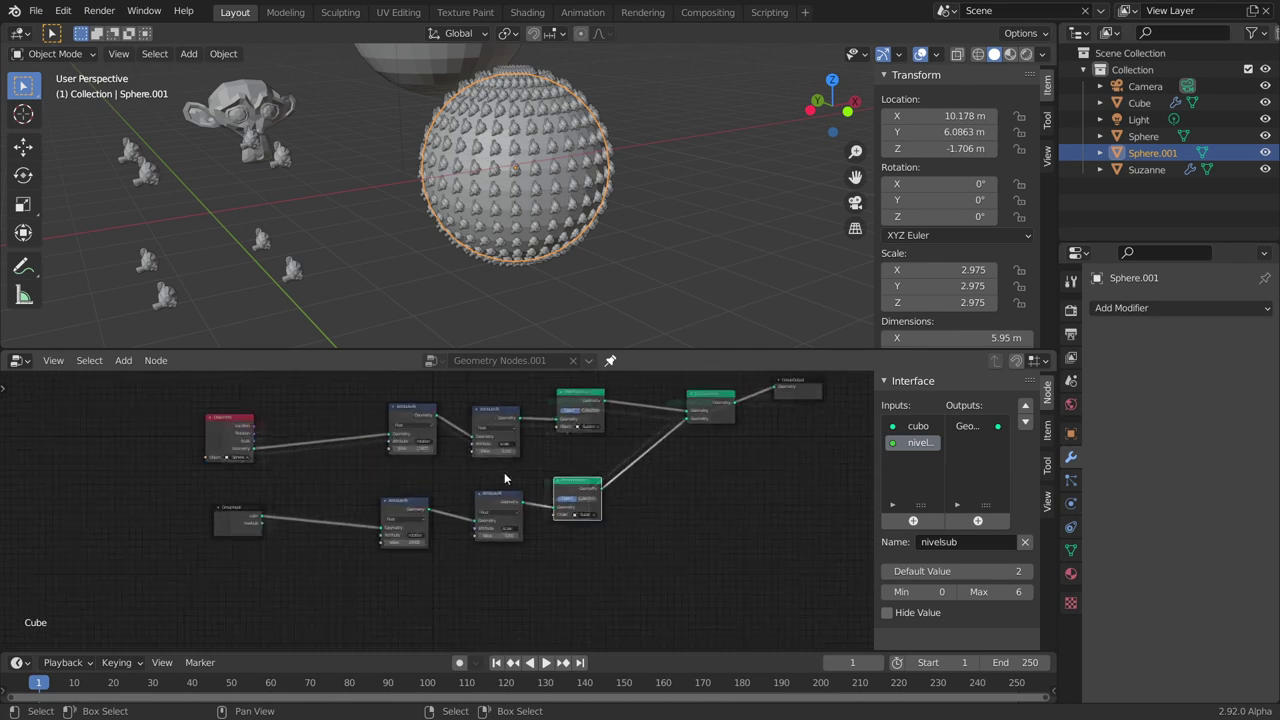
pyautogui.scroll(2, 504, 472)
pyautogui.scroll(2, 504, 472)
pyautogui.moveTo(441, 469); pyautogui.dragTo(444, 553, button='middle')
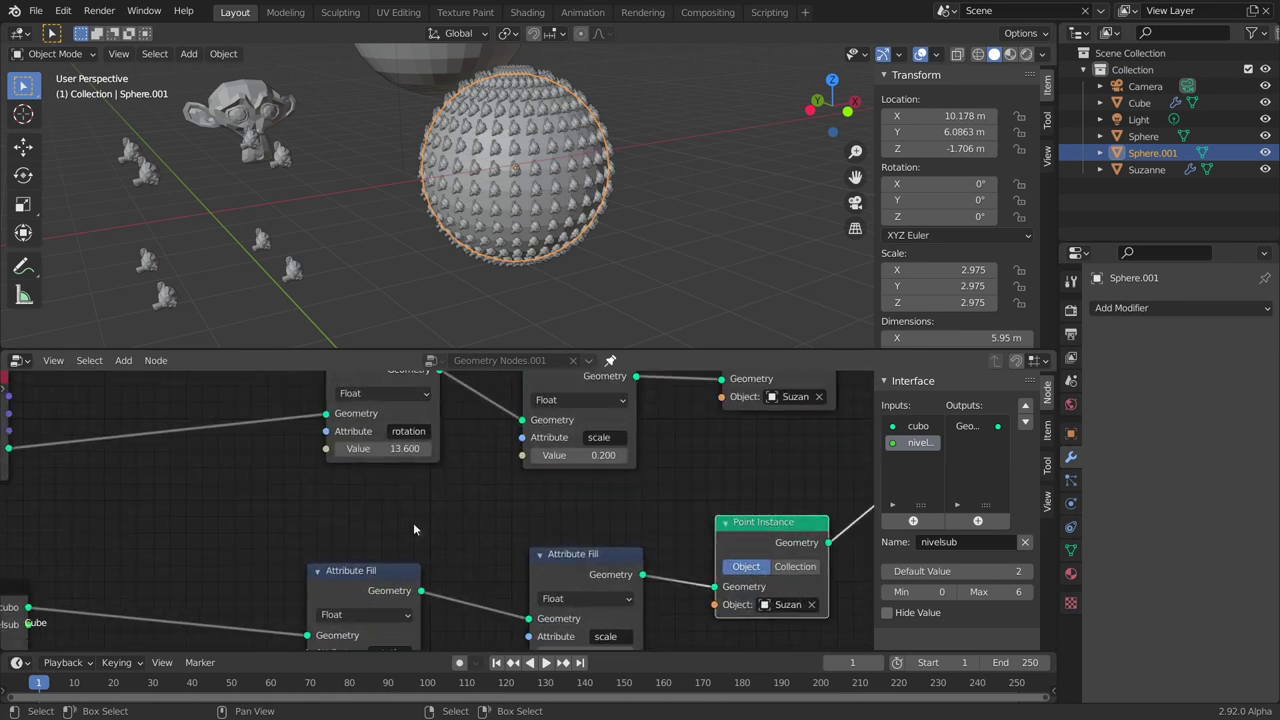
pyautogui.moveTo(380, 448); pyautogui.dragTo(410, 448)
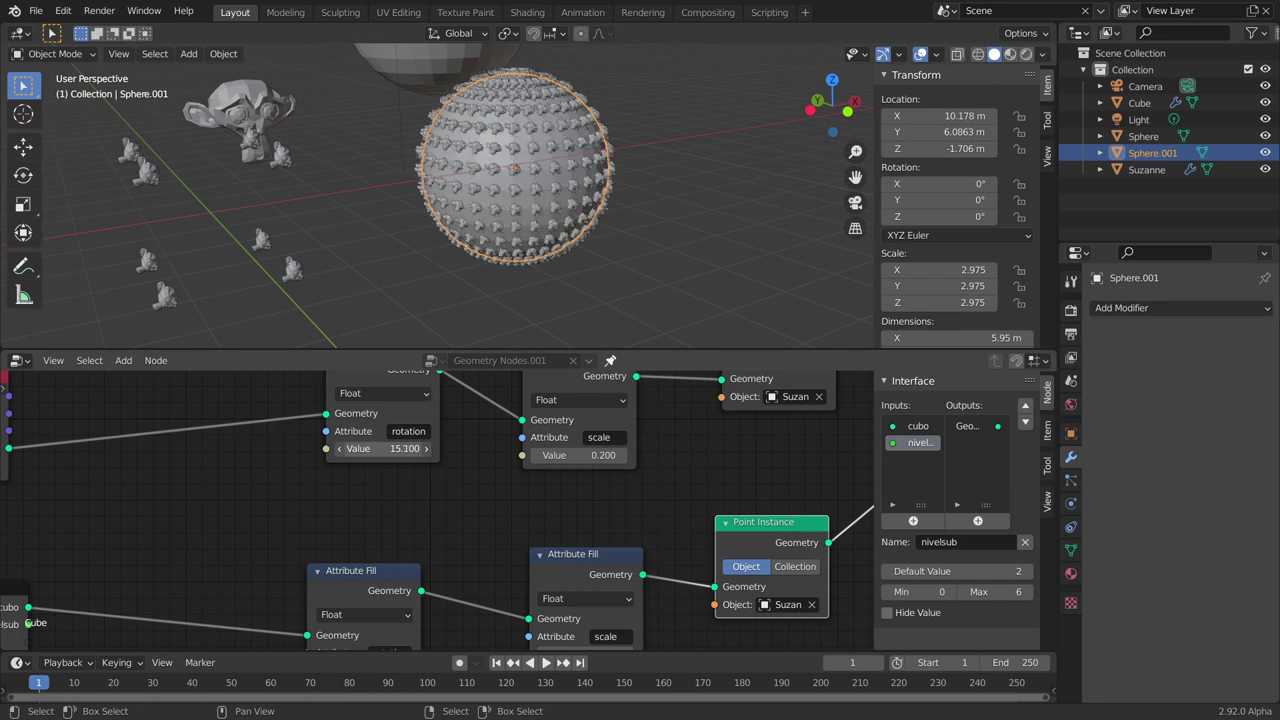
pyautogui.moveTo(379, 629); pyautogui.dragTo(396, 539, button='middle')
pyautogui.moveTo(400, 580); pyautogui.dragTo(430, 580)
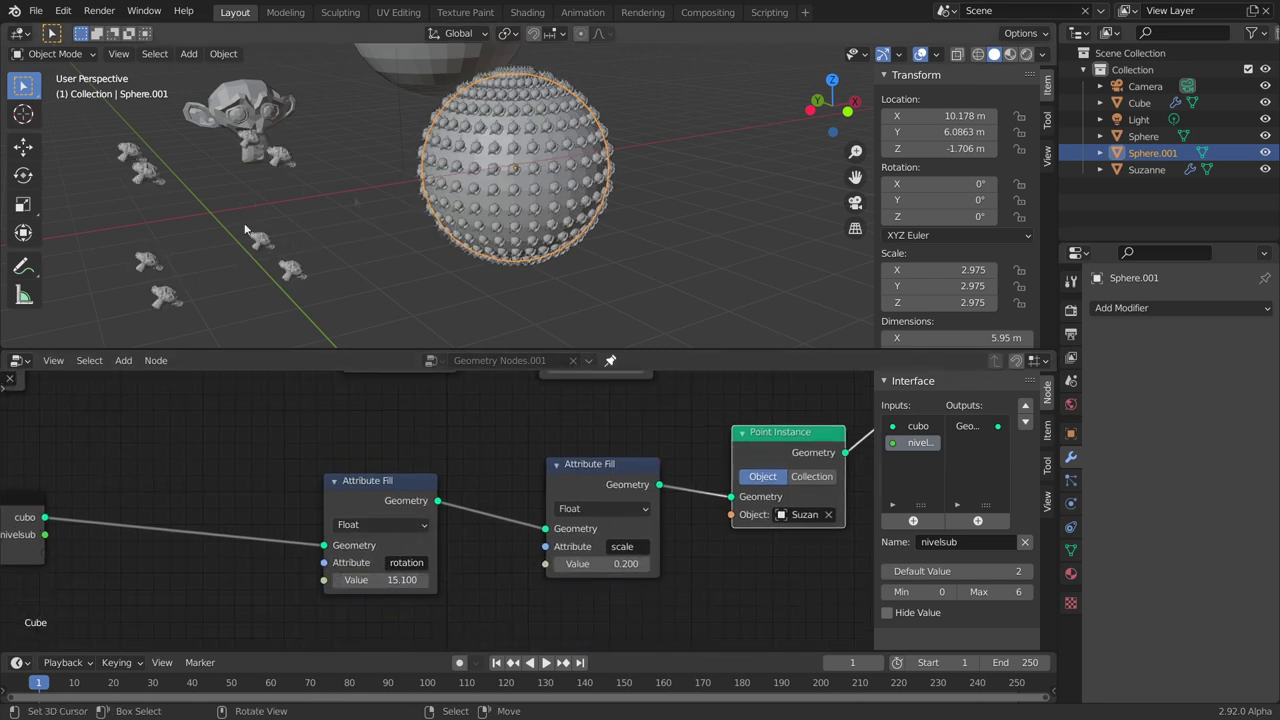
# Step: Disconnect the lower Point Instance from Join Geometry and select the duplicated lower row
pyautogui.scroll(-4, 716, 557)
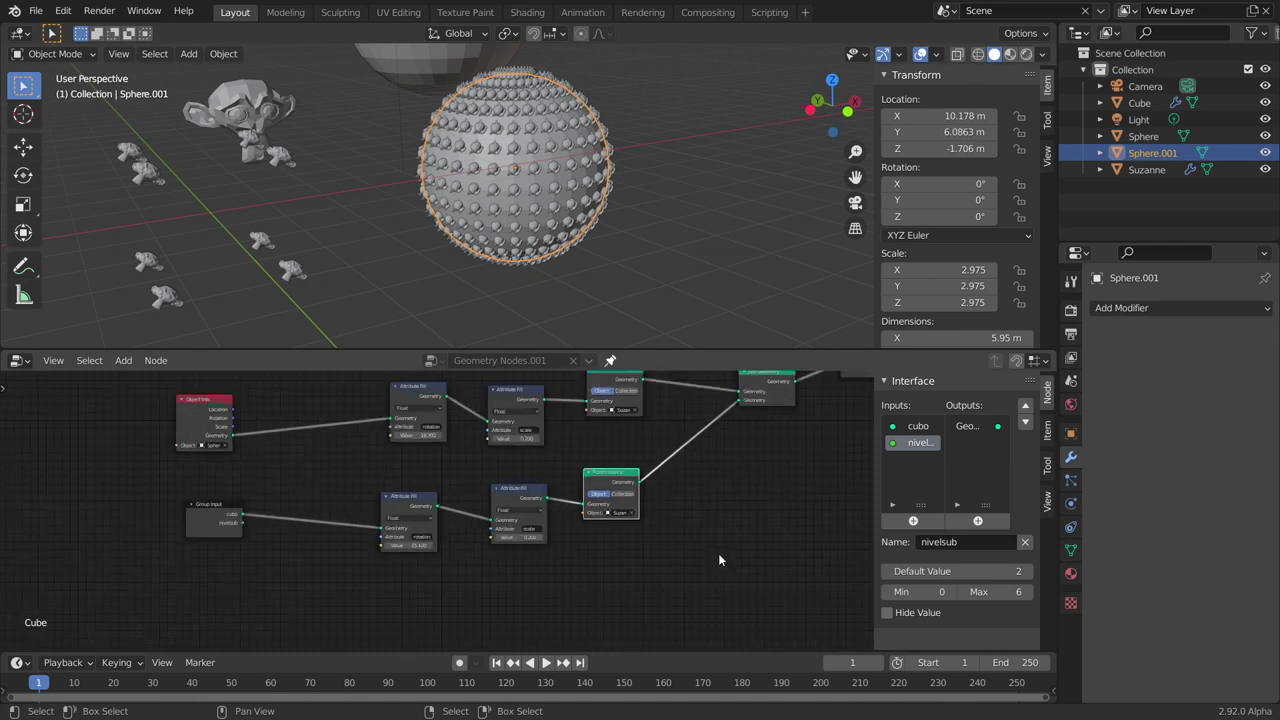
pyautogui.moveTo(718, 560); pyautogui.dragTo(592, 530, button='middle')
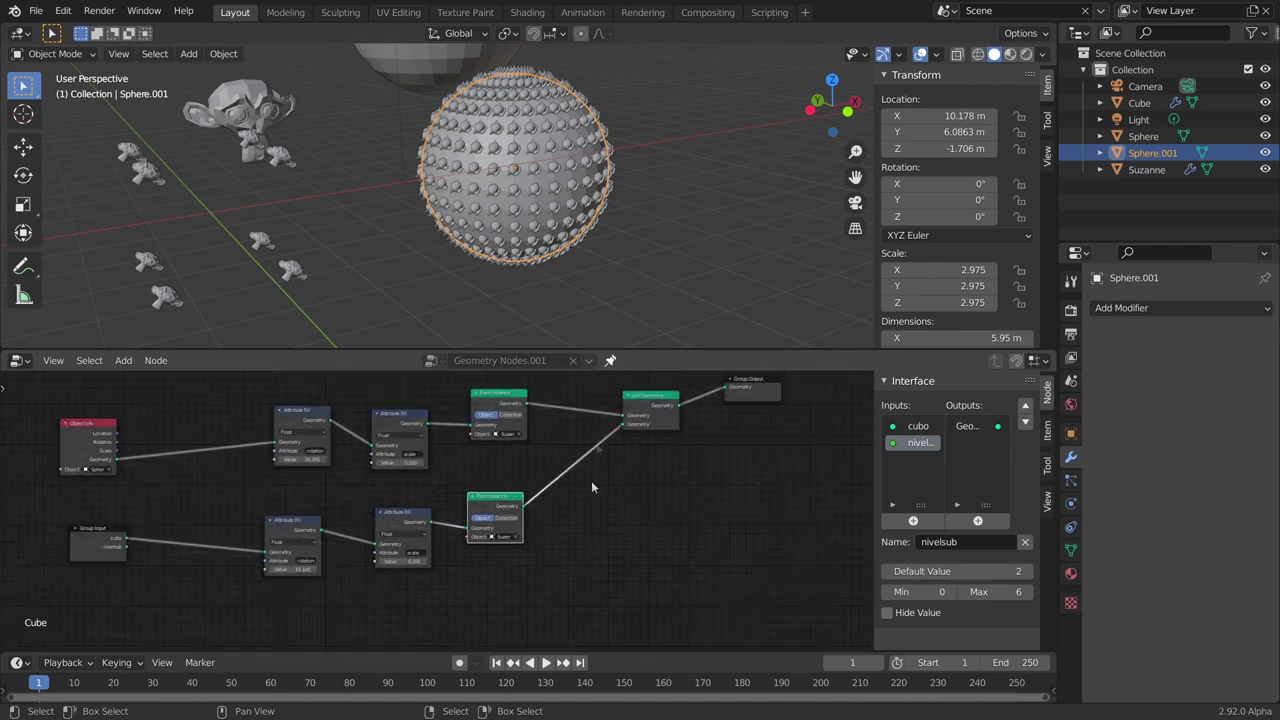
pyautogui.moveTo(622, 427); pyautogui.dragTo(588, 501)
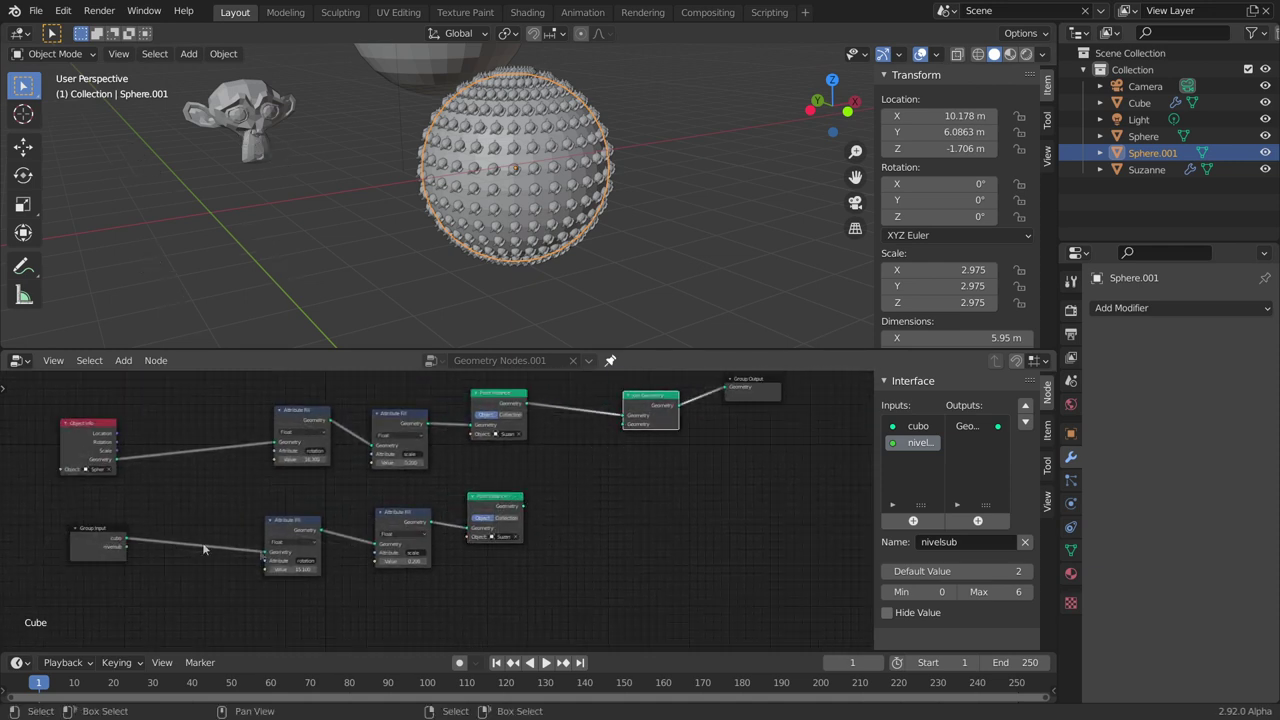
pyautogui.moveTo(256, 498); pyautogui.dragTo(552, 596)
# Step: Delete the duplicated lower nodes and move Group Input below Object Info
pyautogui.press('x')
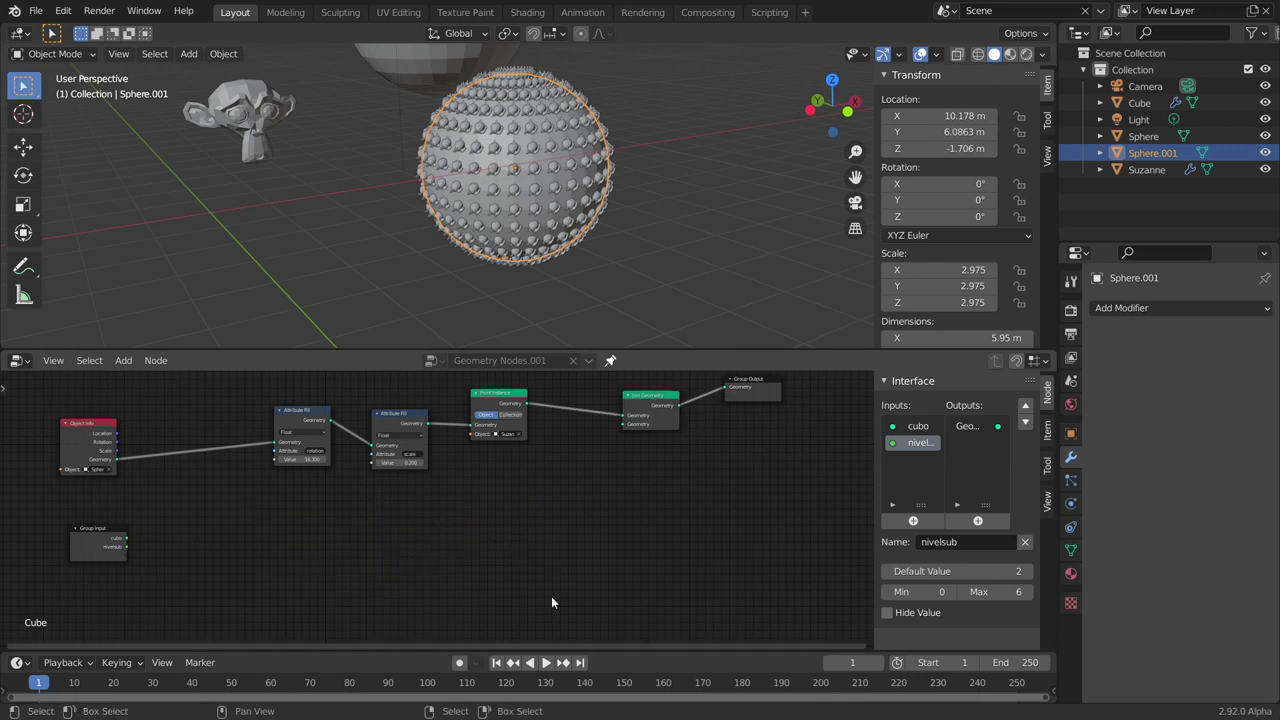
pyautogui.moveTo(148, 542); pyautogui.dragTo(378, 555, button='middle')
pyautogui.moveTo(315, 533)
pyautogui.mouseDown()
pyautogui.moveTo(340, 533)
pyautogui.moveTo(300, 400)
pyautogui.mouseUp()
pyautogui.moveTo(323, 423)
pyautogui.mouseDown(button='middle')
pyautogui.moveTo(143, 383)
pyautogui.moveTo(195, 433)
pyautogui.mouseUp(button='middle')
pyautogui.moveTo(196, 400); pyautogui.dragTo(222, 527)
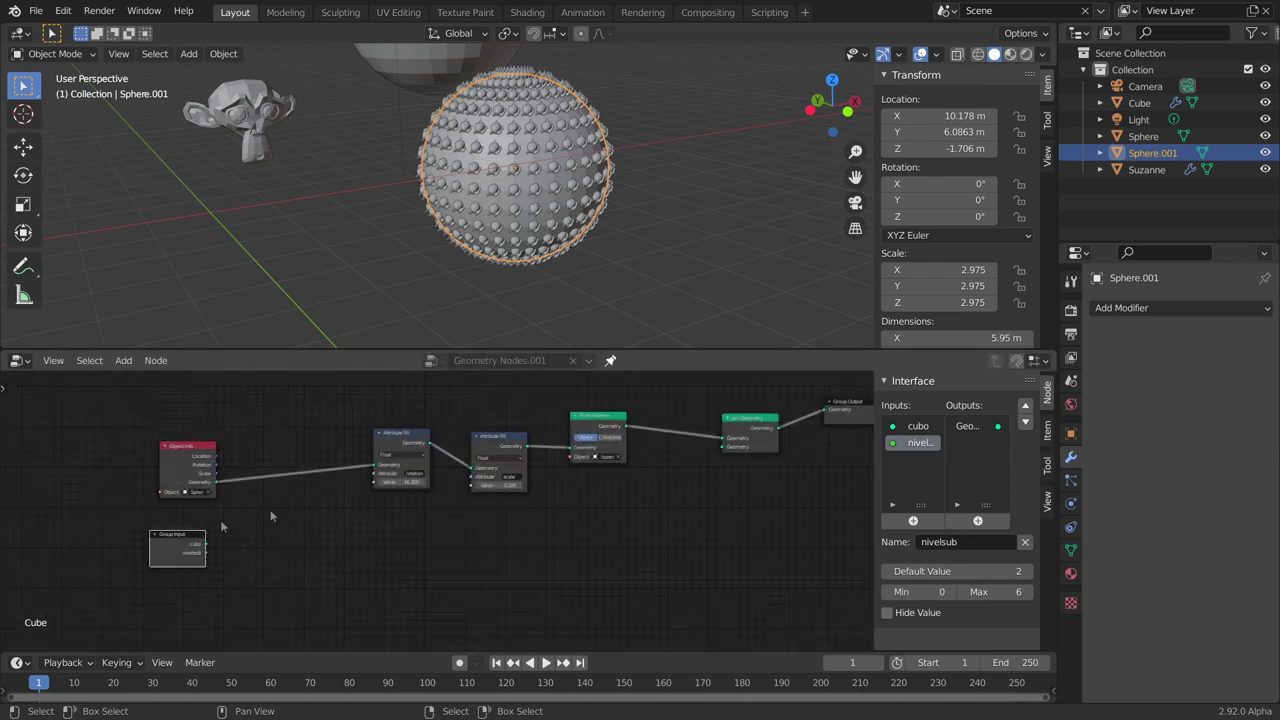
# Step: Insert Join Geometry between Object Info and Attribute Fill, with cubo into its second input
pyautogui.click(746, 427)
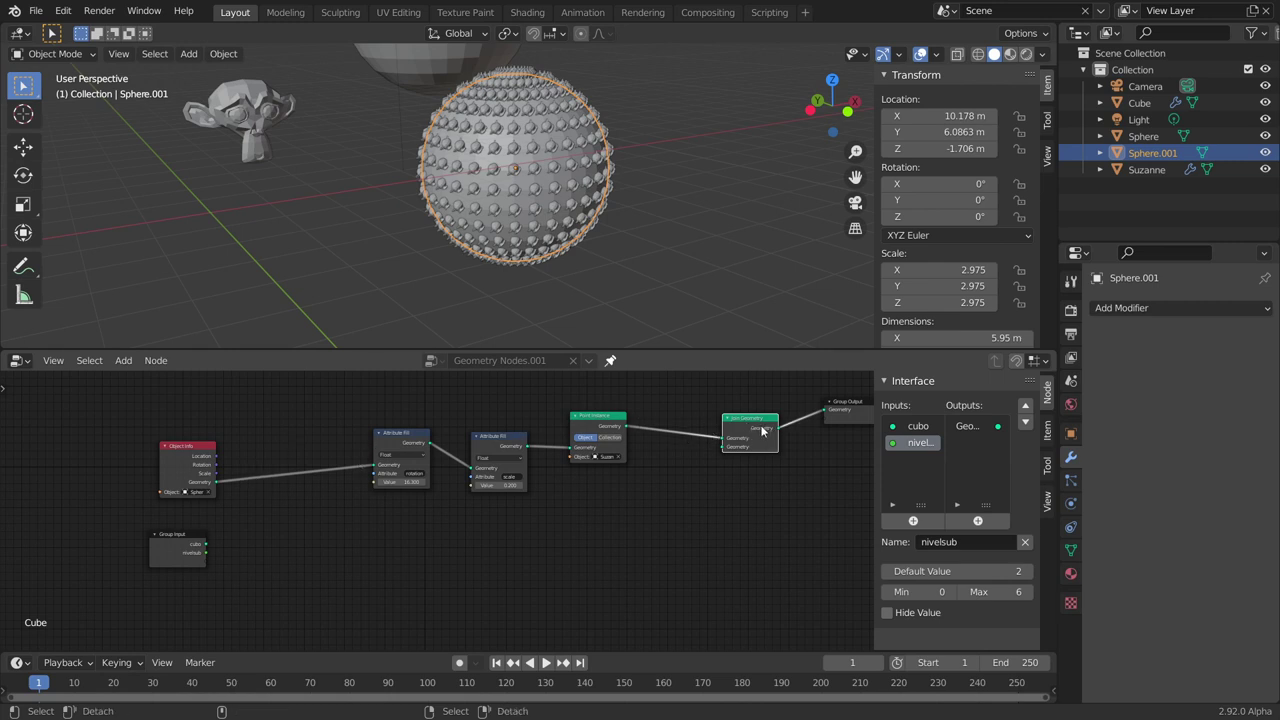
pyautogui.moveTo(770, 432)
pyautogui.keyDown('alt'); pyautogui.mouseDown()
pyautogui.moveTo(354, 523)
pyautogui.moveTo(262, 465)
pyautogui.mouseUp(); pyautogui.keyUp('alt')
pyautogui.scroll(2, 443, 517)
pyautogui.moveTo(373, 559); pyautogui.dragTo(466, 480)
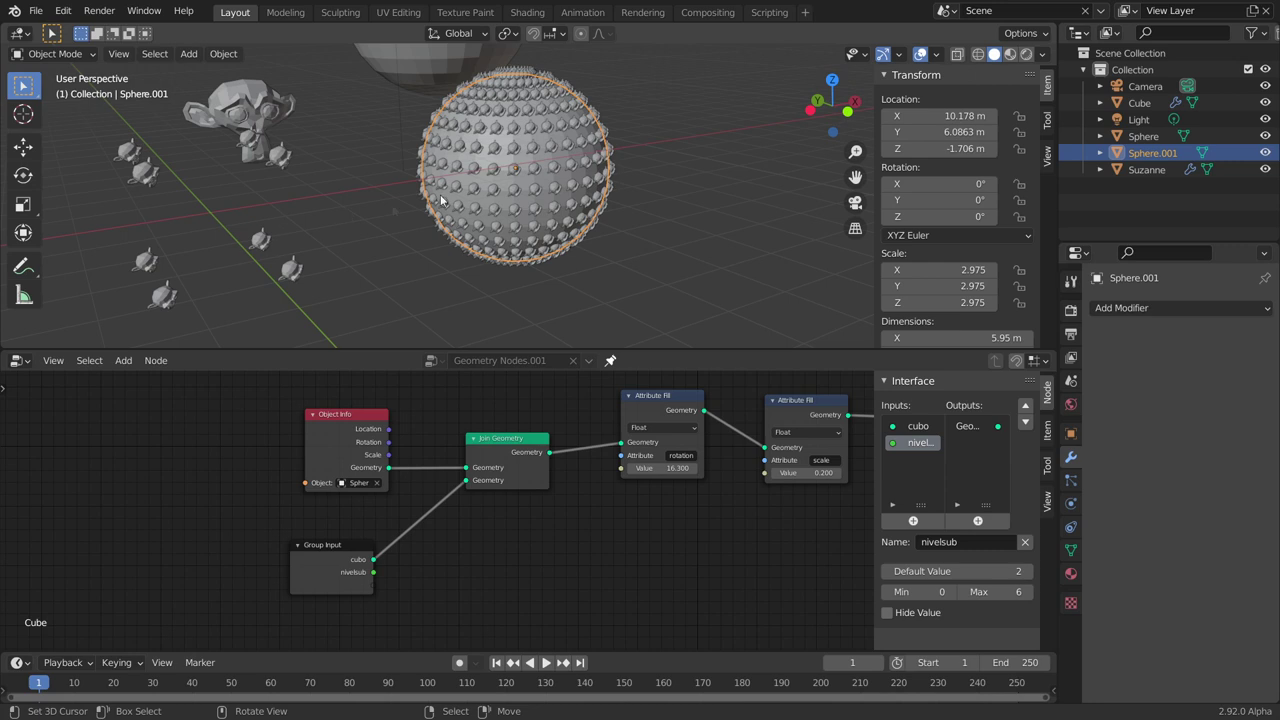
pyautogui.scroll(-2, 677, 541)
pyautogui.moveTo(677, 541); pyautogui.dragTo(430, 518, button='middle')
pyautogui.moveTo(373, 546); pyautogui.dragTo(380, 546, button='middle')
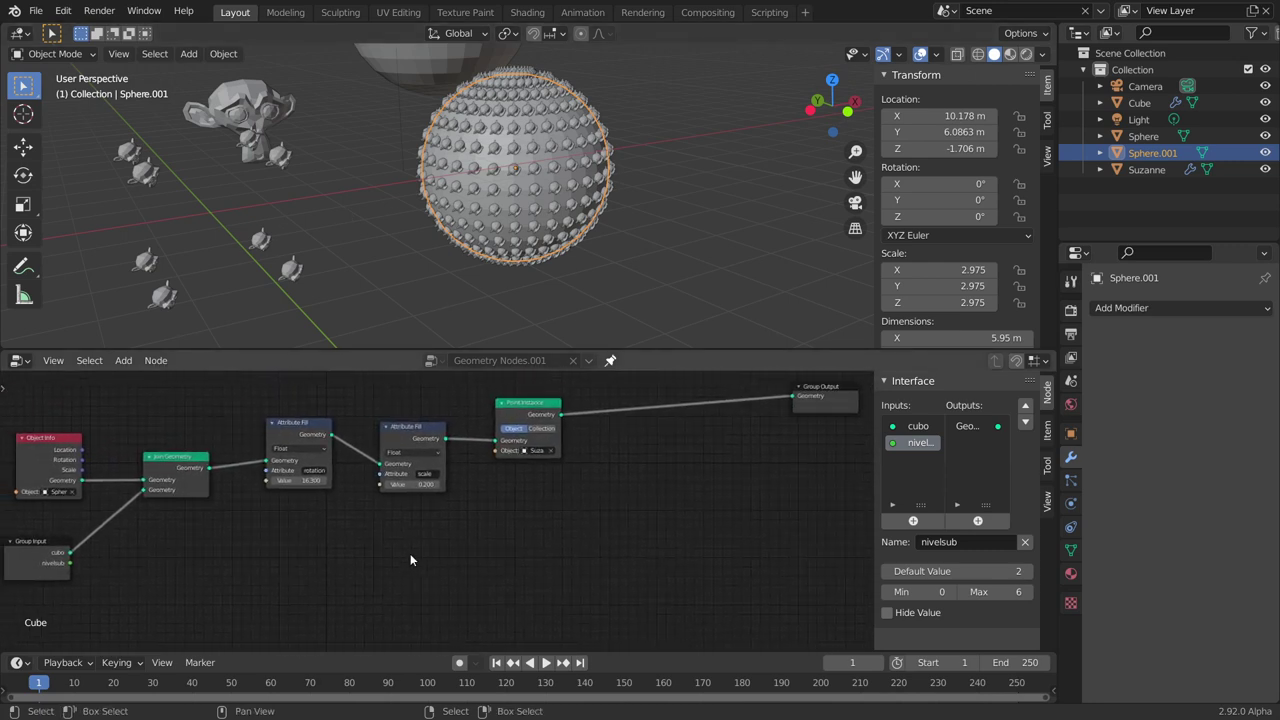
pyautogui.scroll(-1, 703, 530)
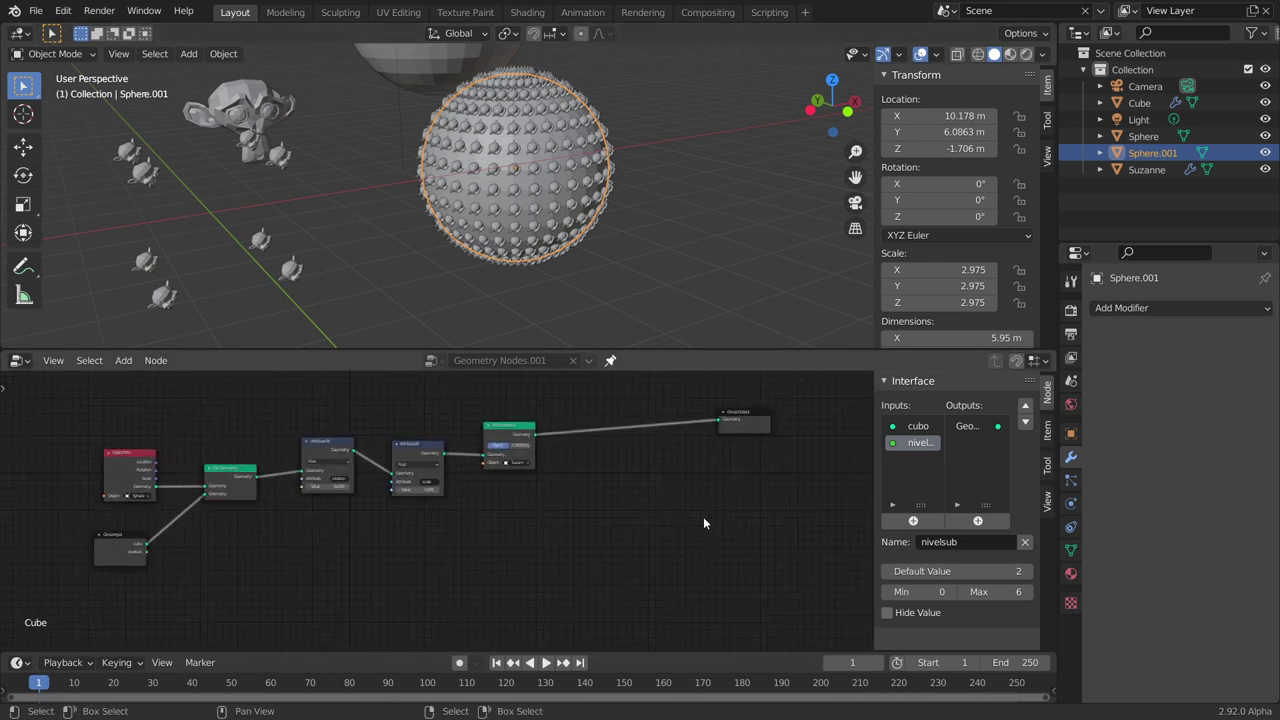
pyautogui.hotkey('shift', 'a')
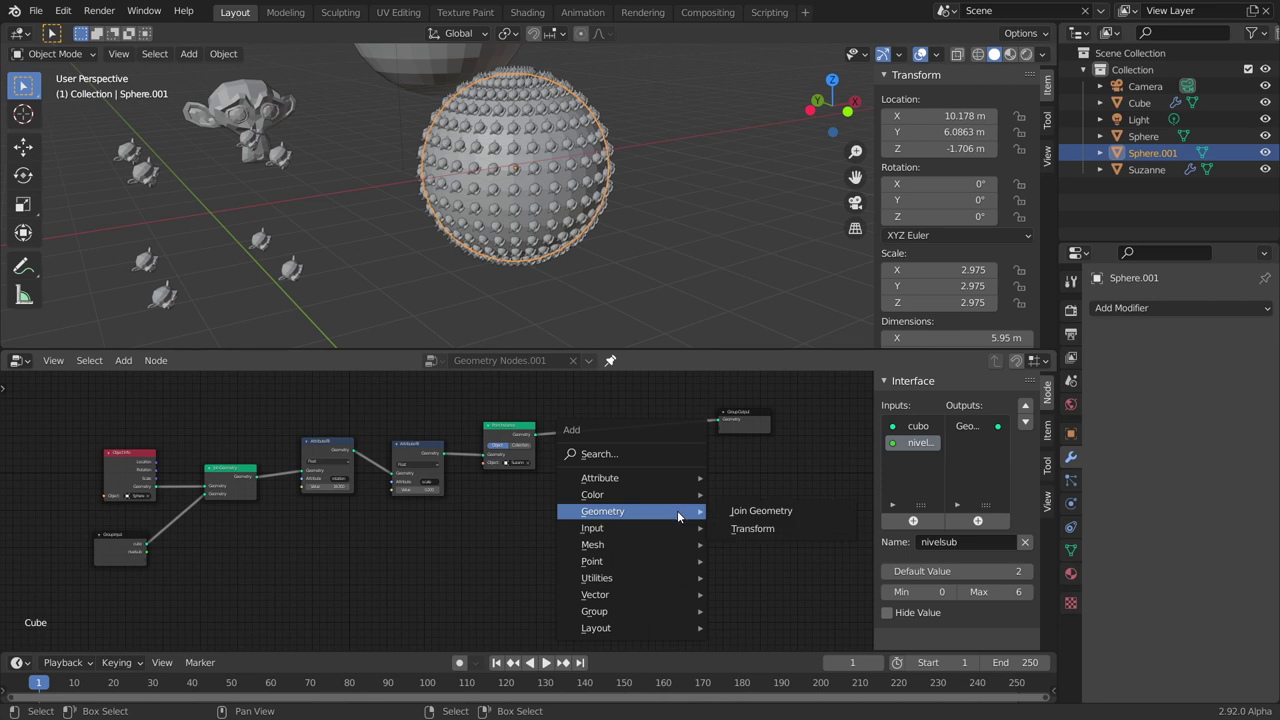
pyautogui.moveTo(630, 494)
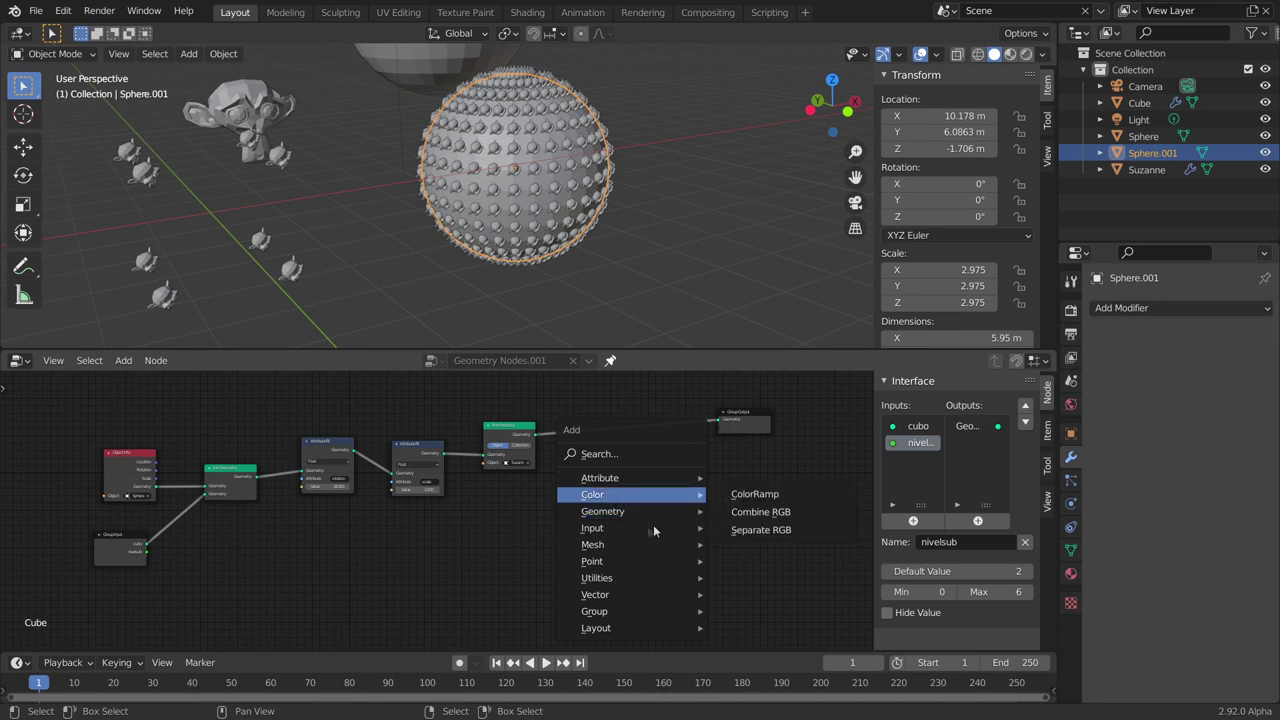
# Step: Add a second Join Geometry before Group Output and connect Group Input cubo to it
pyautogui.click(755, 511)
pyautogui.click(588, 450)
pyautogui.moveTo(588, 450); pyautogui.dragTo(608, 520)
pyautogui.moveTo(146, 544); pyautogui.dragTo(608, 528)
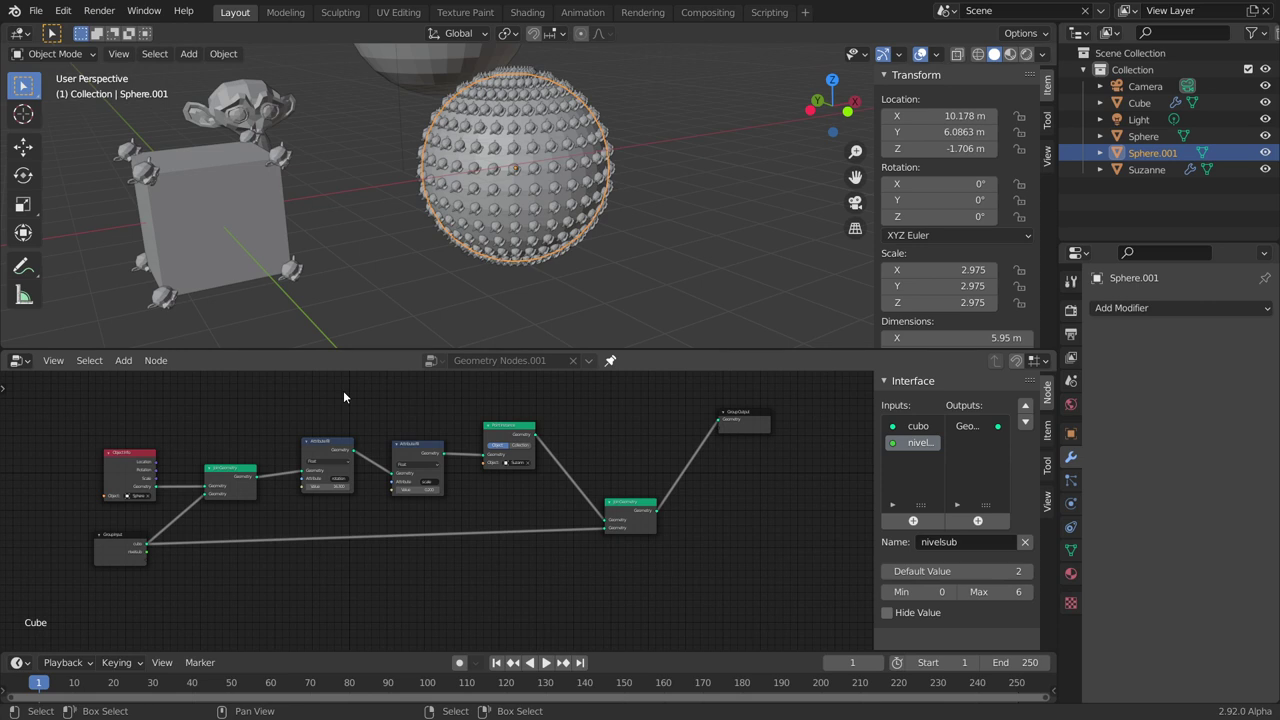
pyautogui.scroll(2, 607, 557)
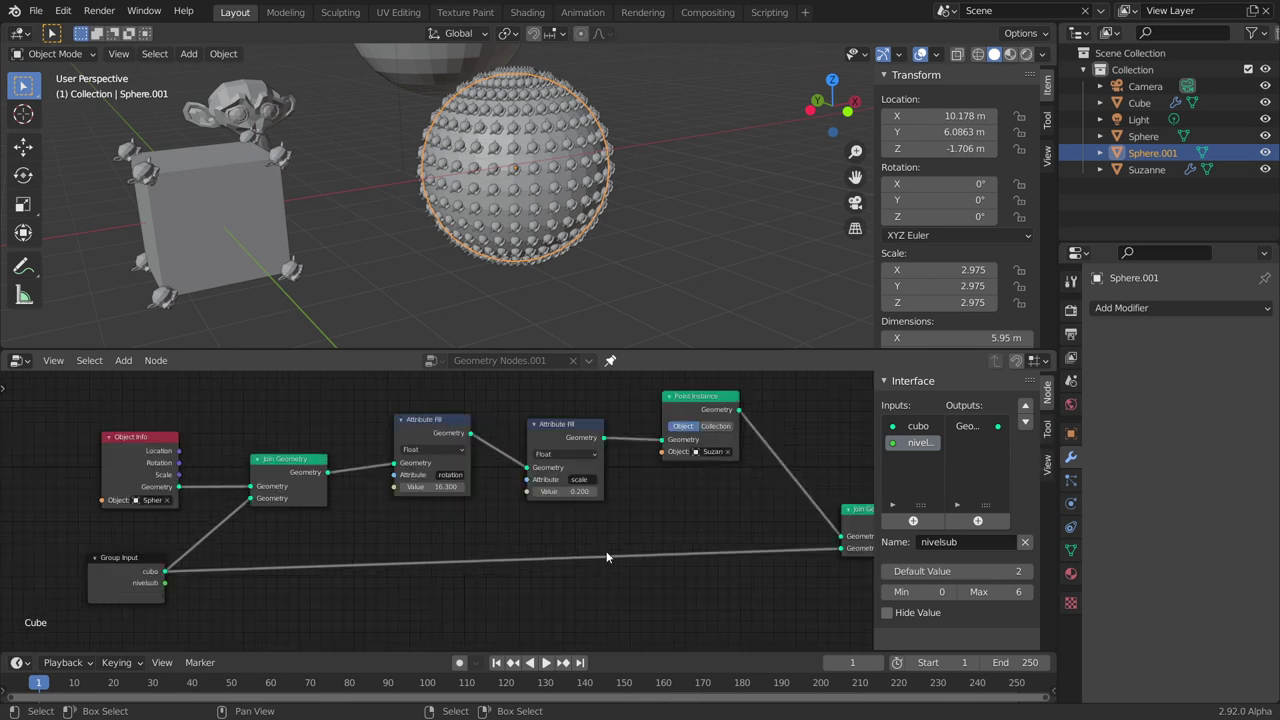